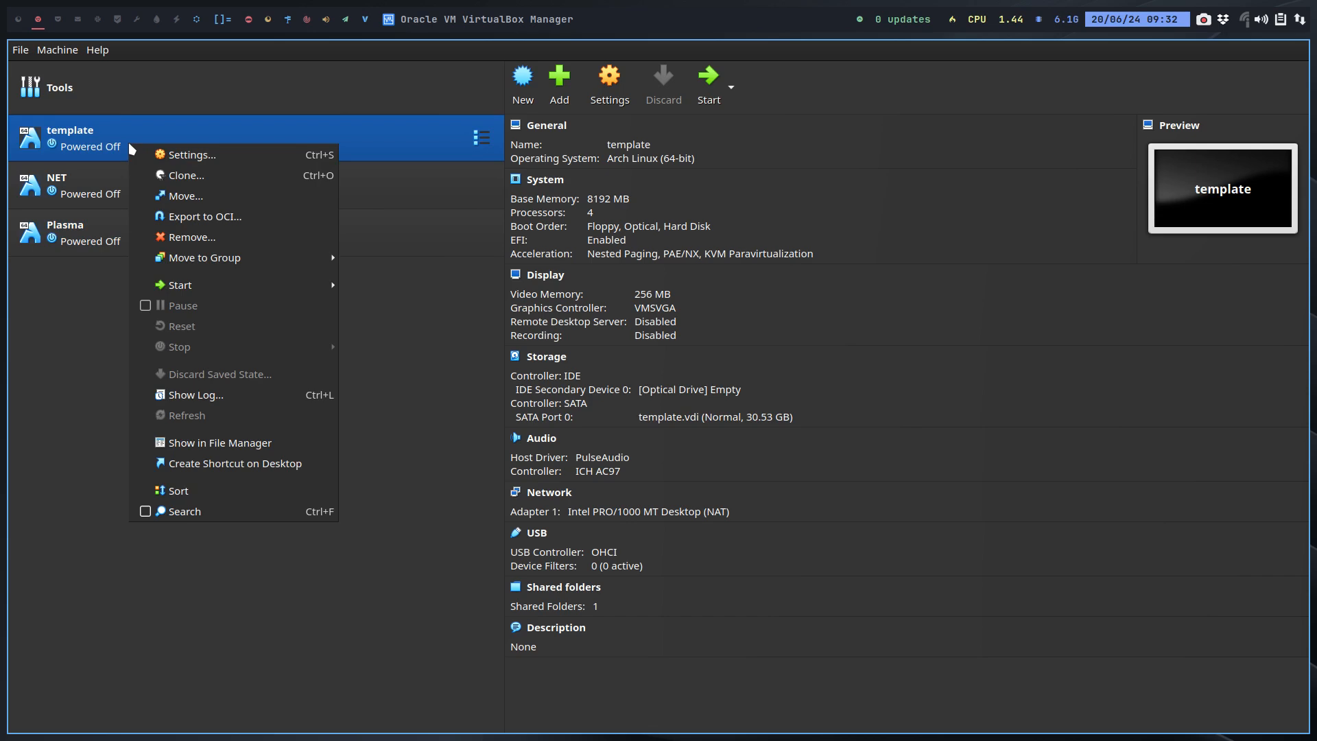
Step: Attach arconet-v24.07.01-x86_64.iso to the template VM's empty optical drive and start the VM
click(91, 186)
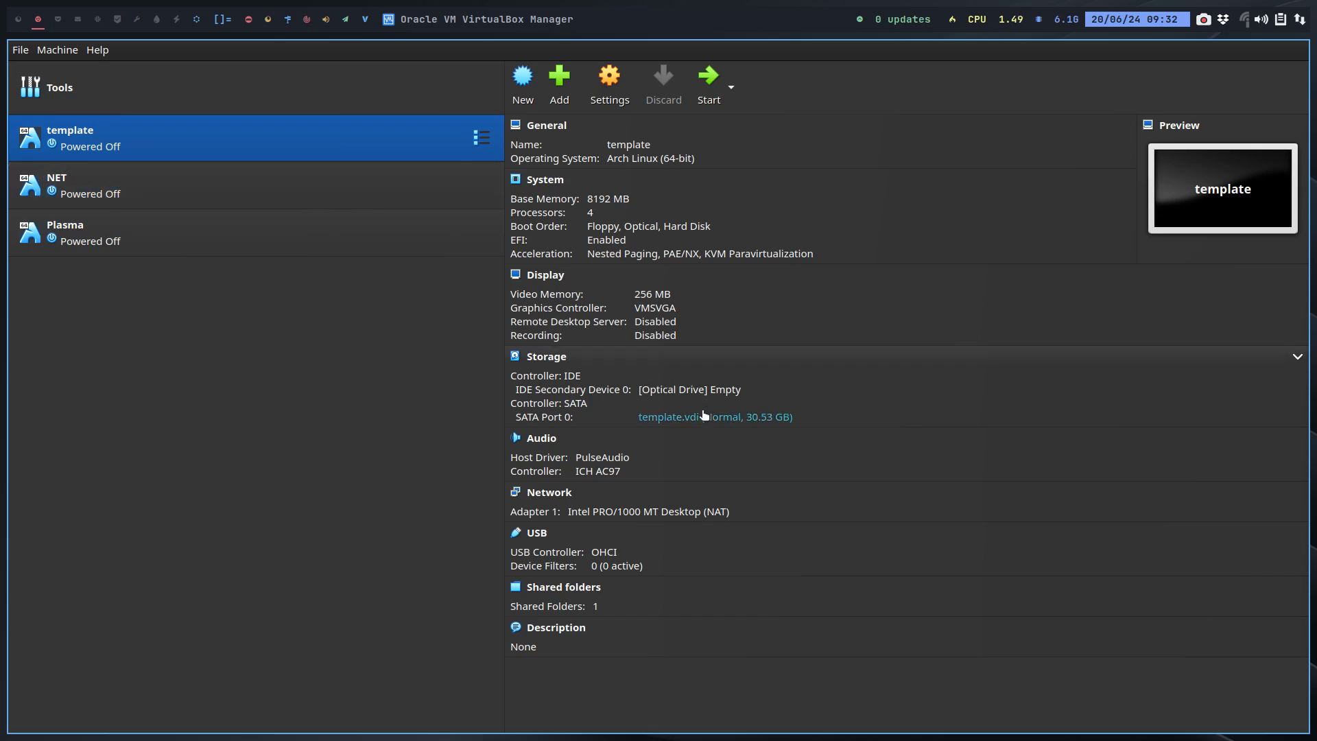
click(715, 390)
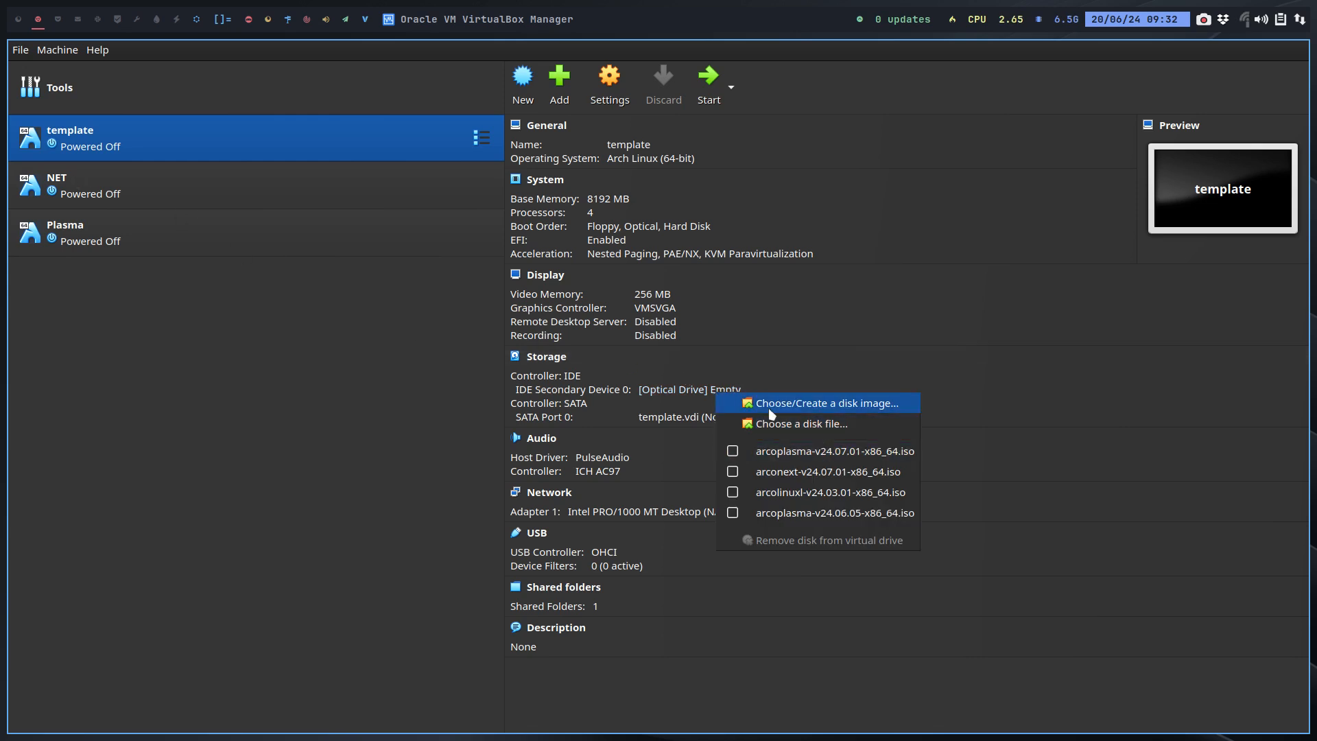
click(795, 423)
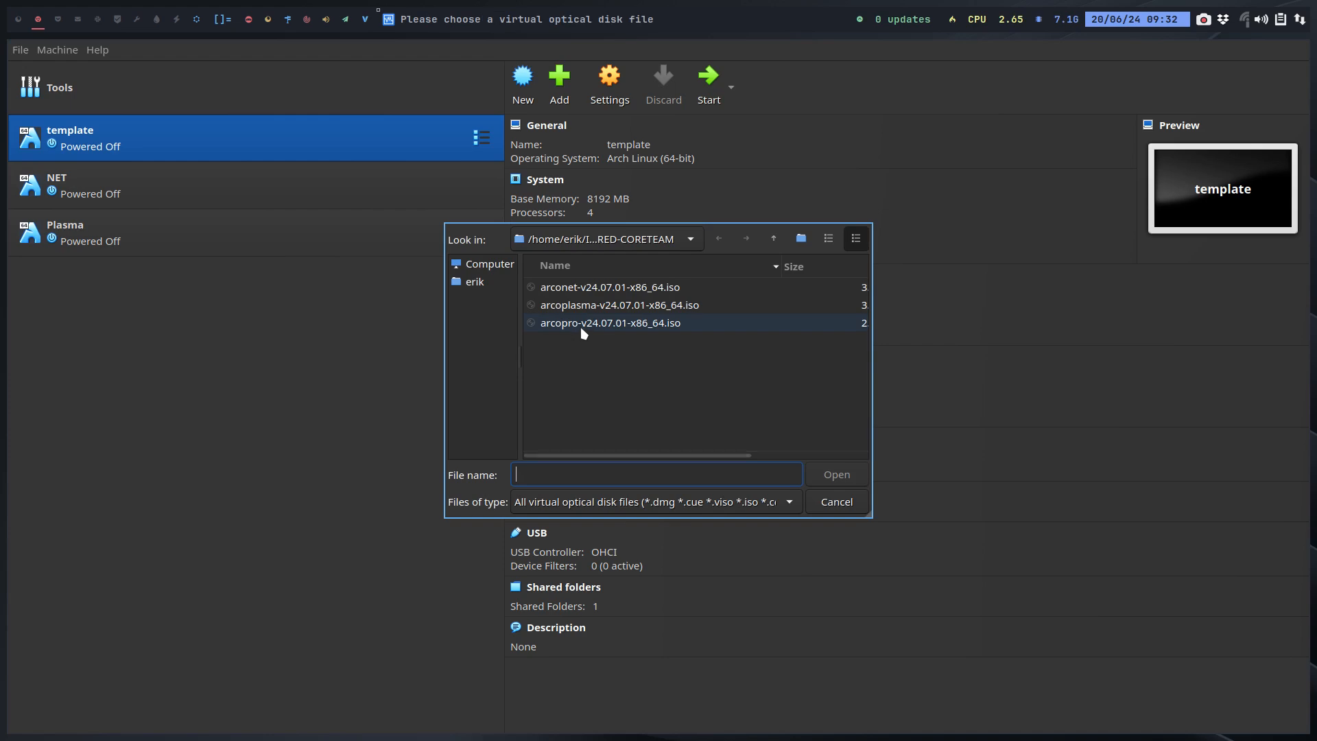
click(589, 291)
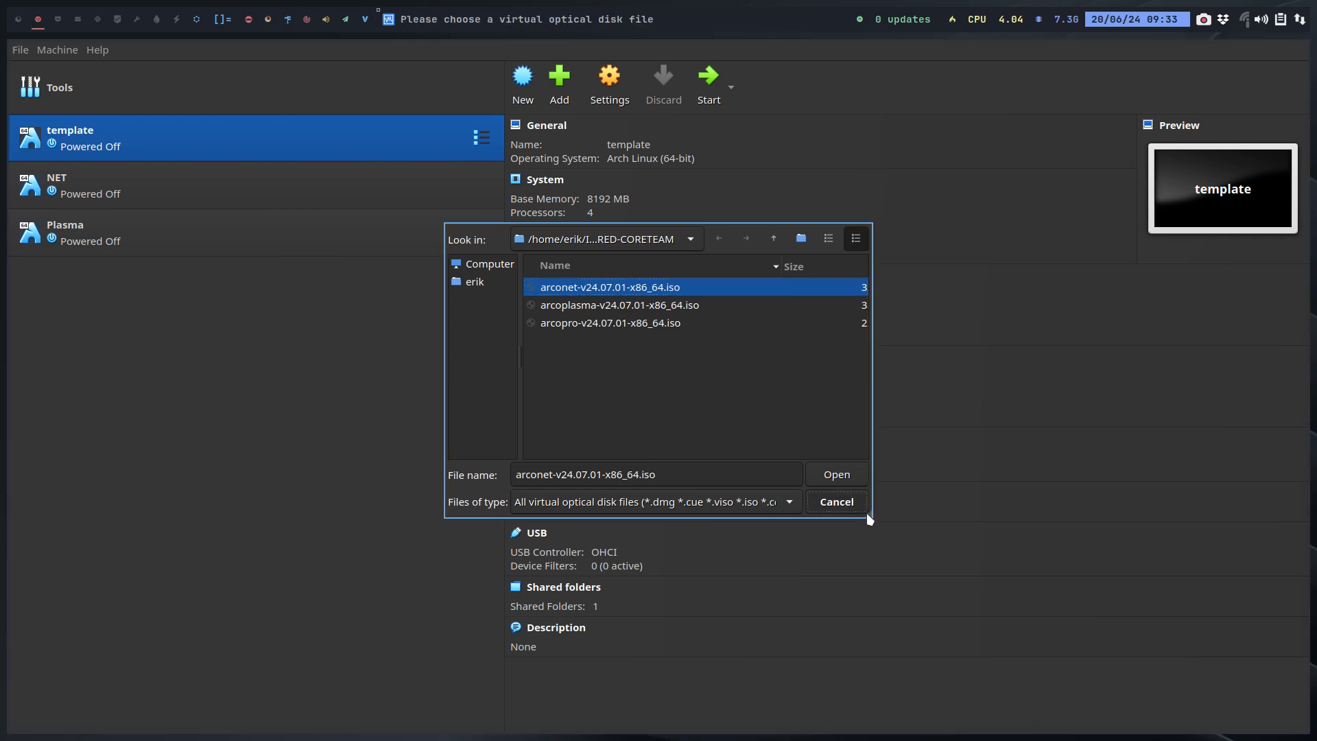
drag(870, 518, 1049, 599)
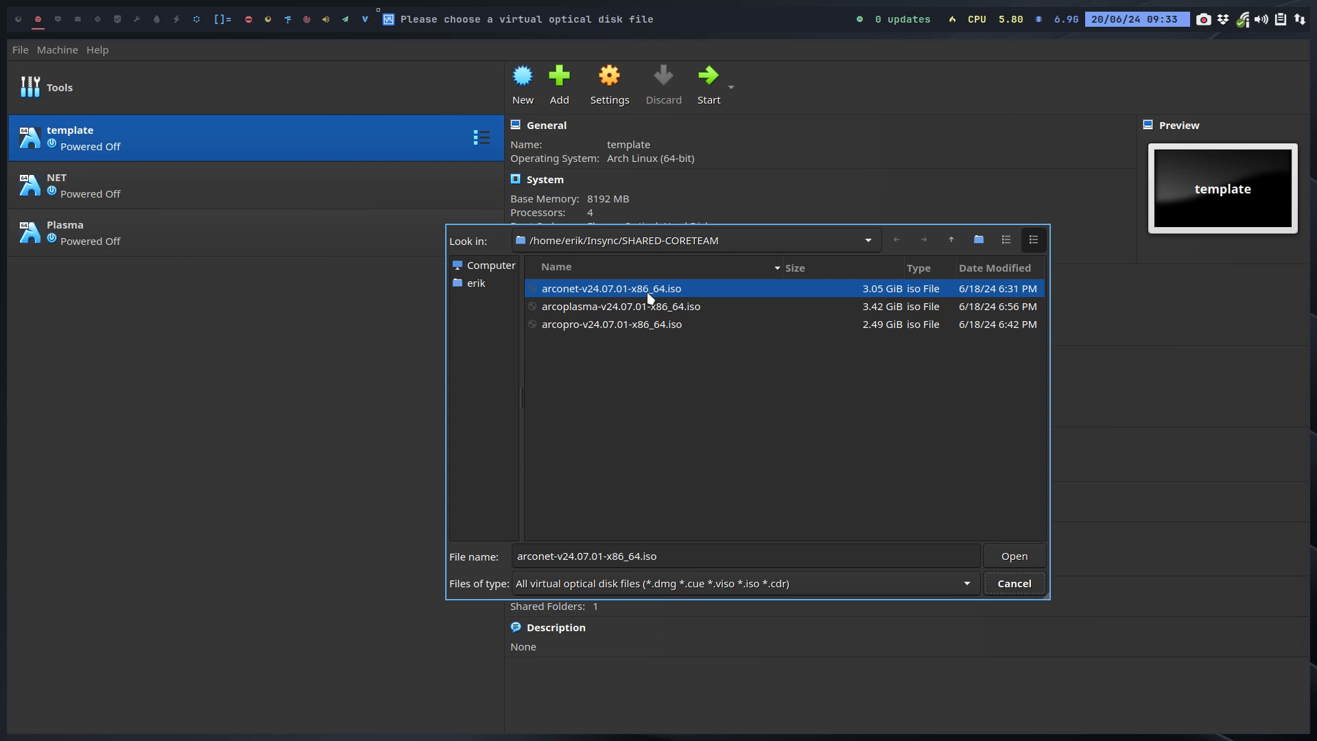
click(1024, 564)
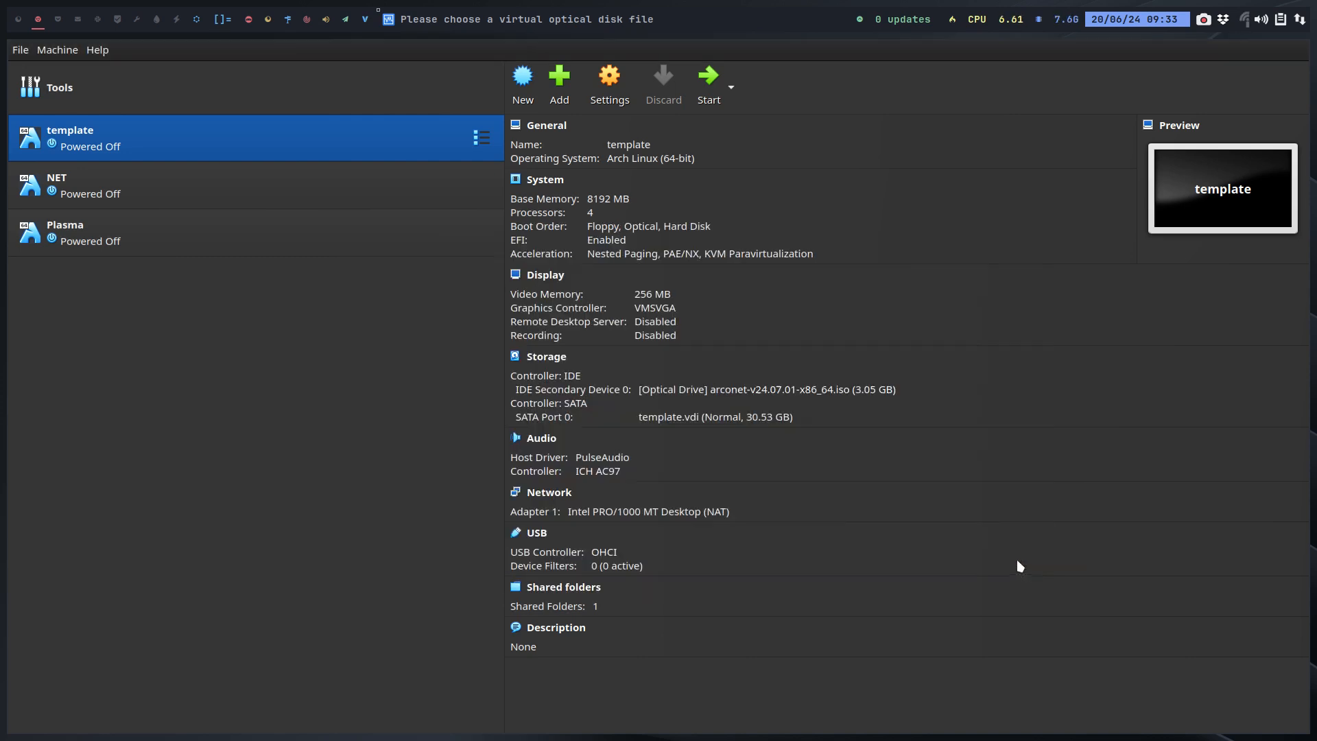
click(707, 77)
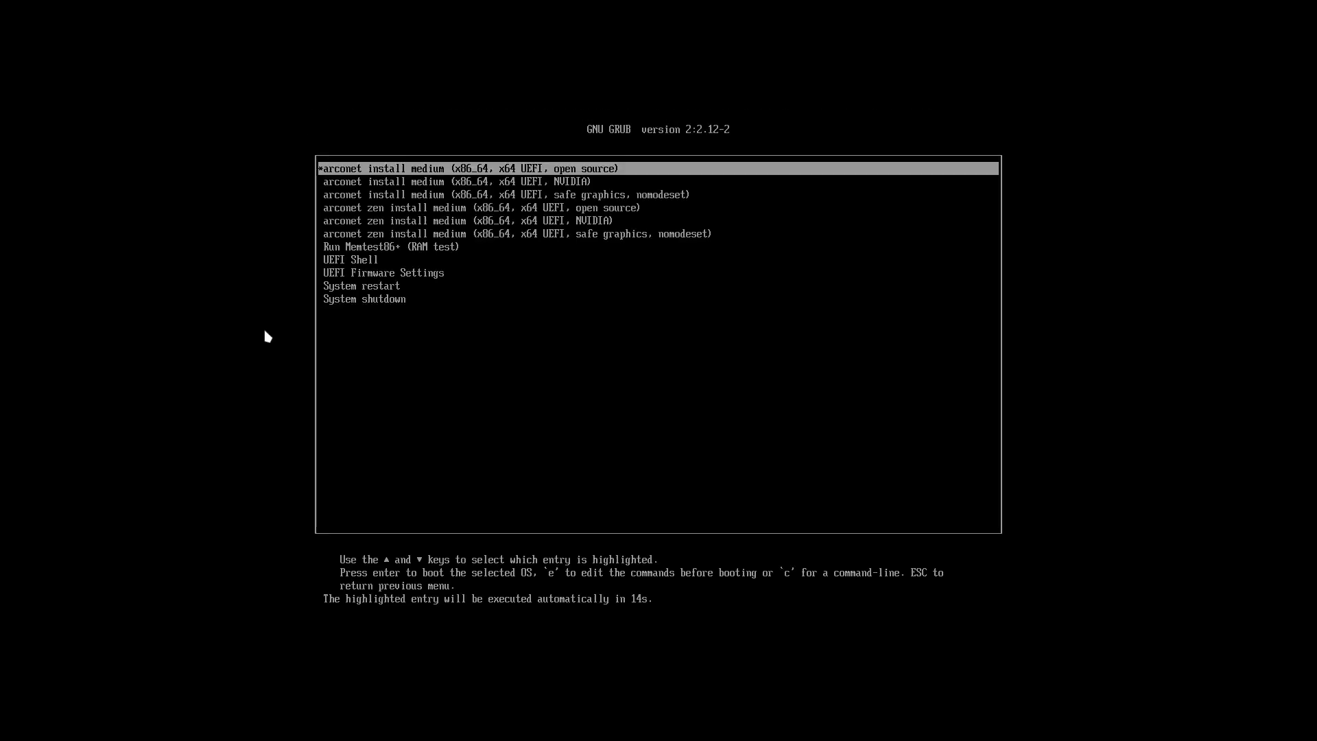
Step: Boot the 'arconet install medium' GRUB entry and view the Welcome App's Information page
key(Return)
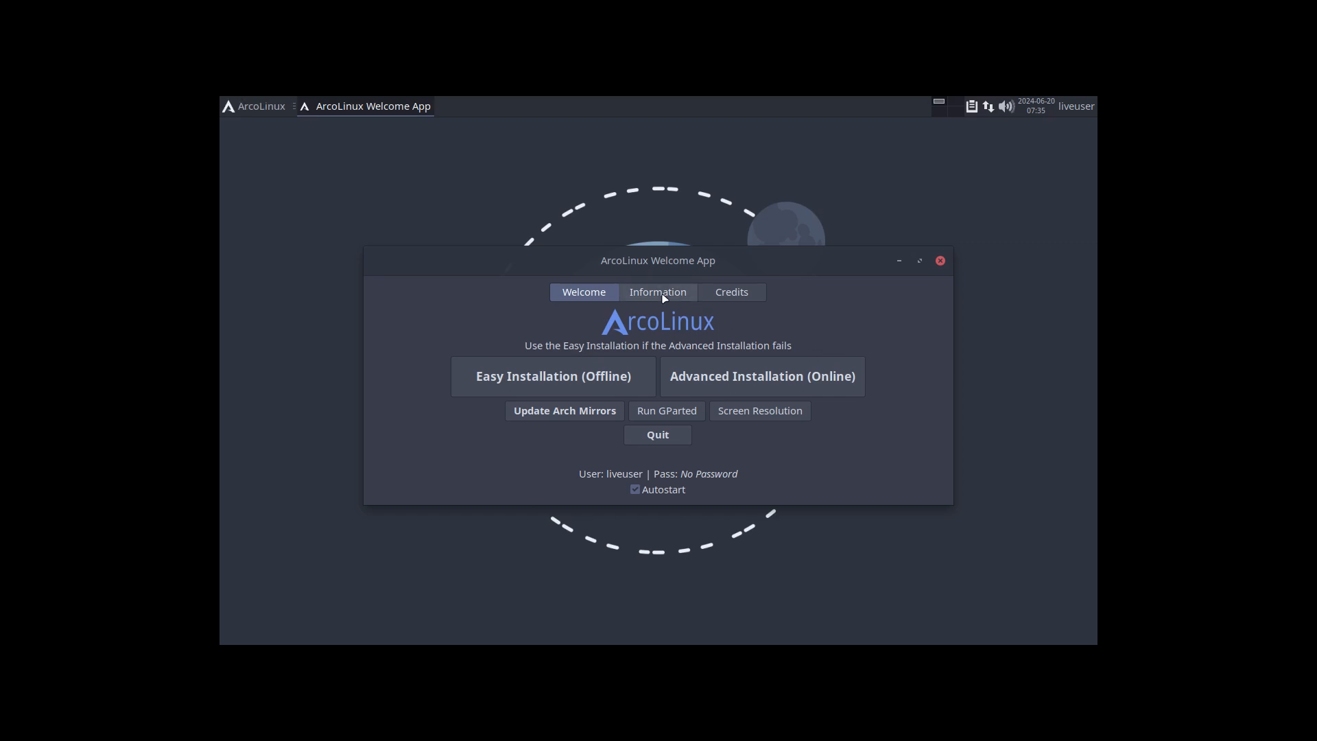
click(662, 295)
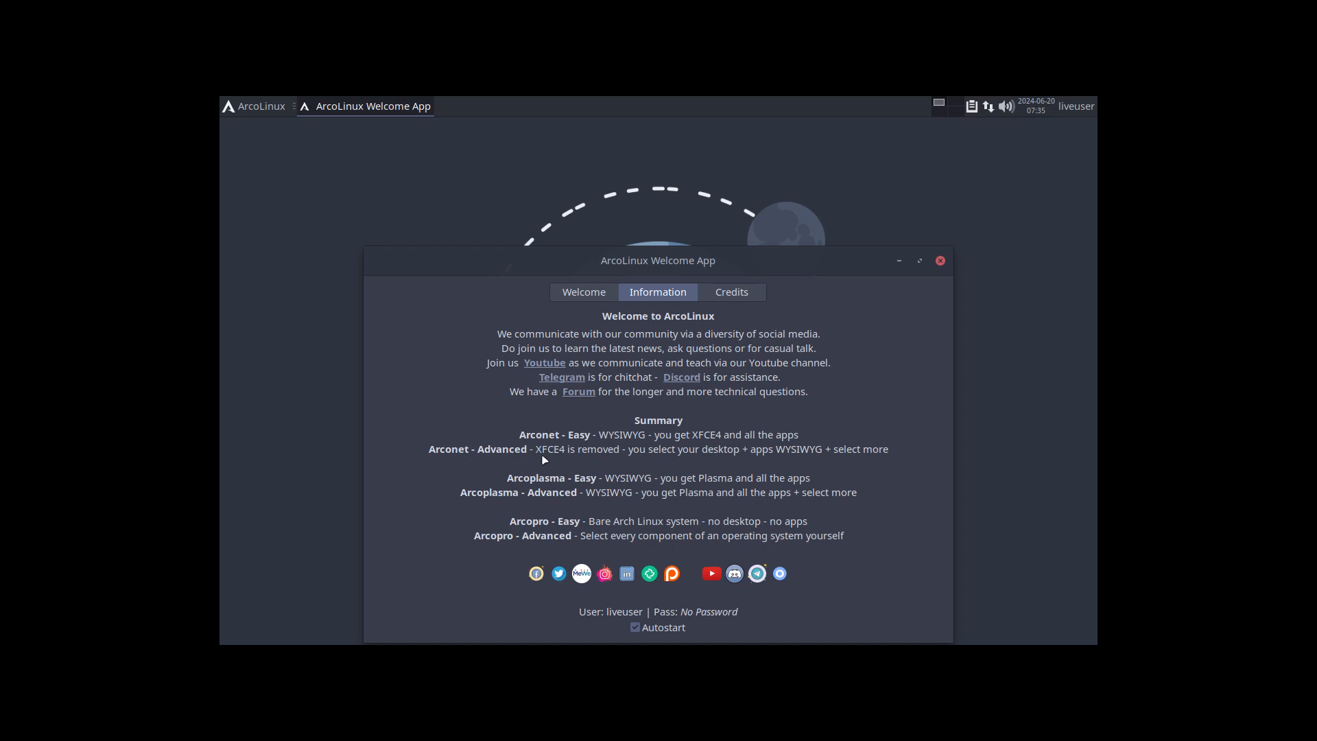
Step: Return to the Welcome page and launch the Advanced Installation (Online)
click(584, 295)
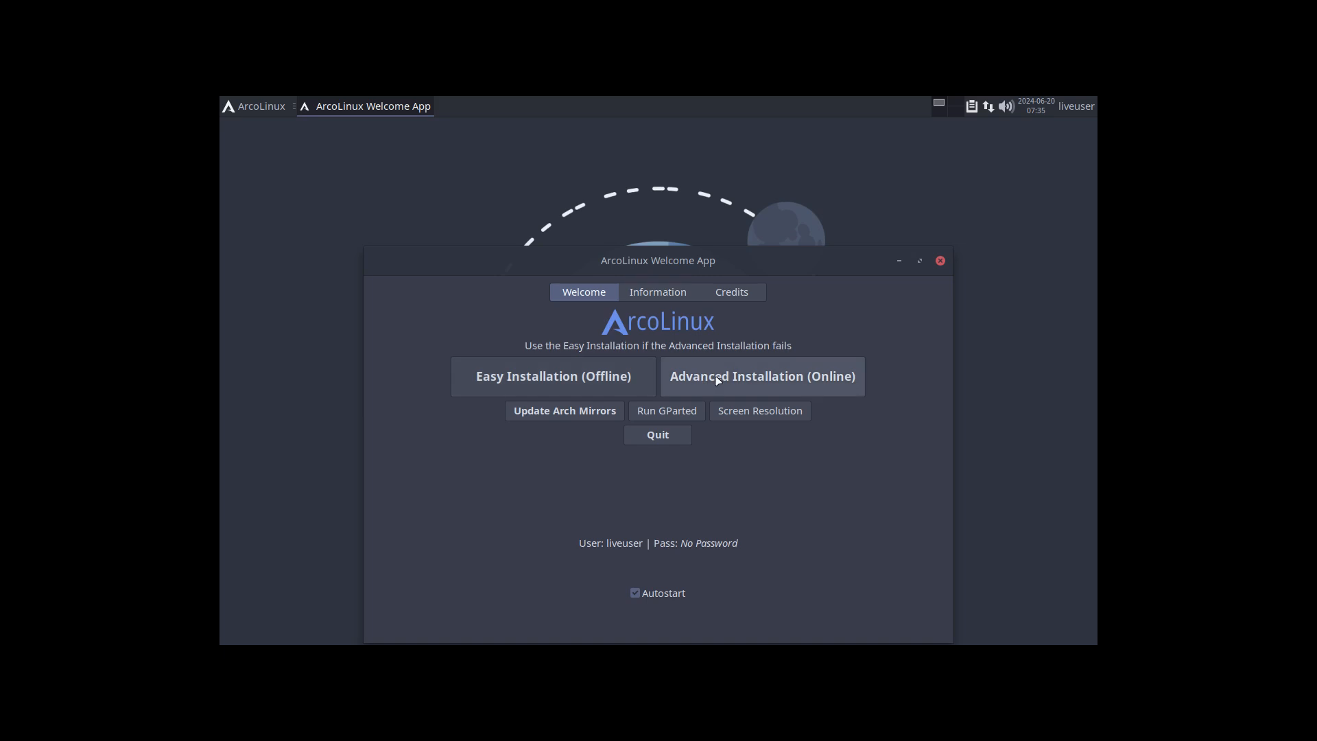
click(718, 381)
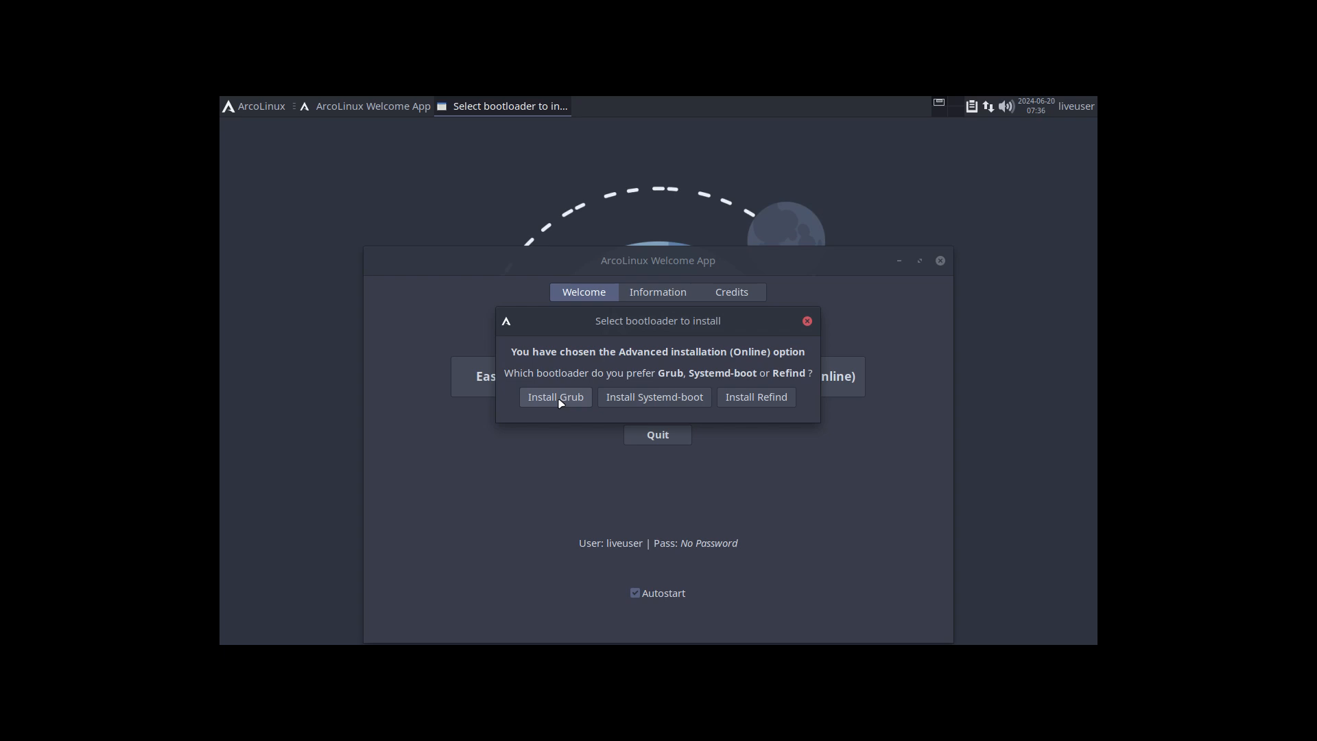
Step: Pick Grub as the bootloader, maximise the ArcoLinux Installer, and continue past its welcome page
click(559, 400)
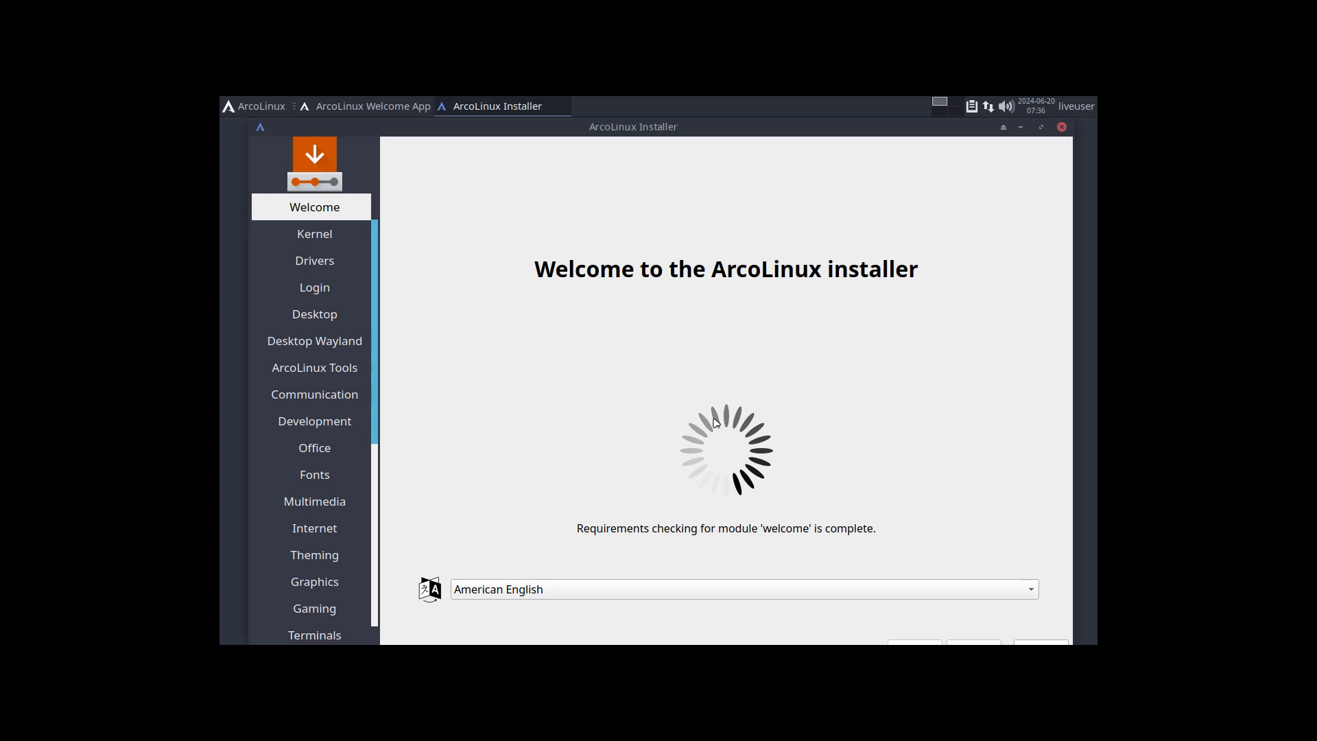
click(1042, 128)
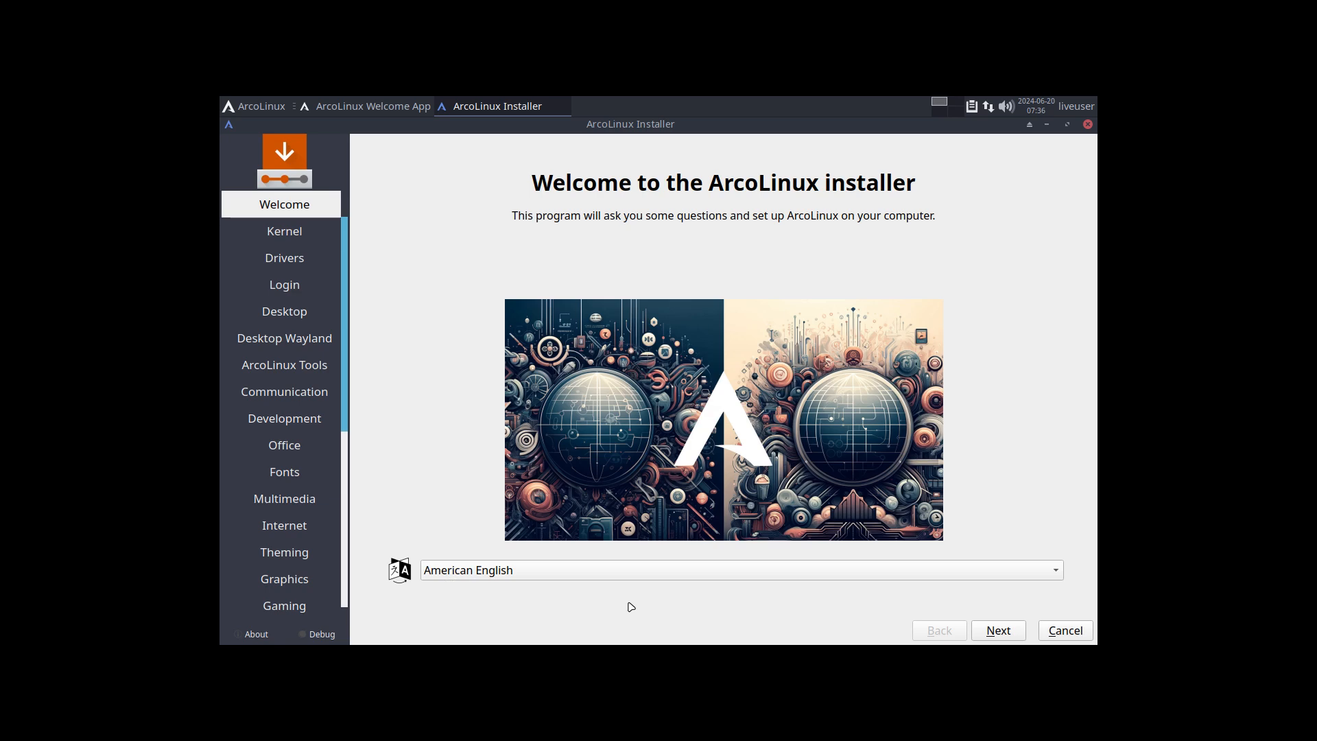
click(992, 638)
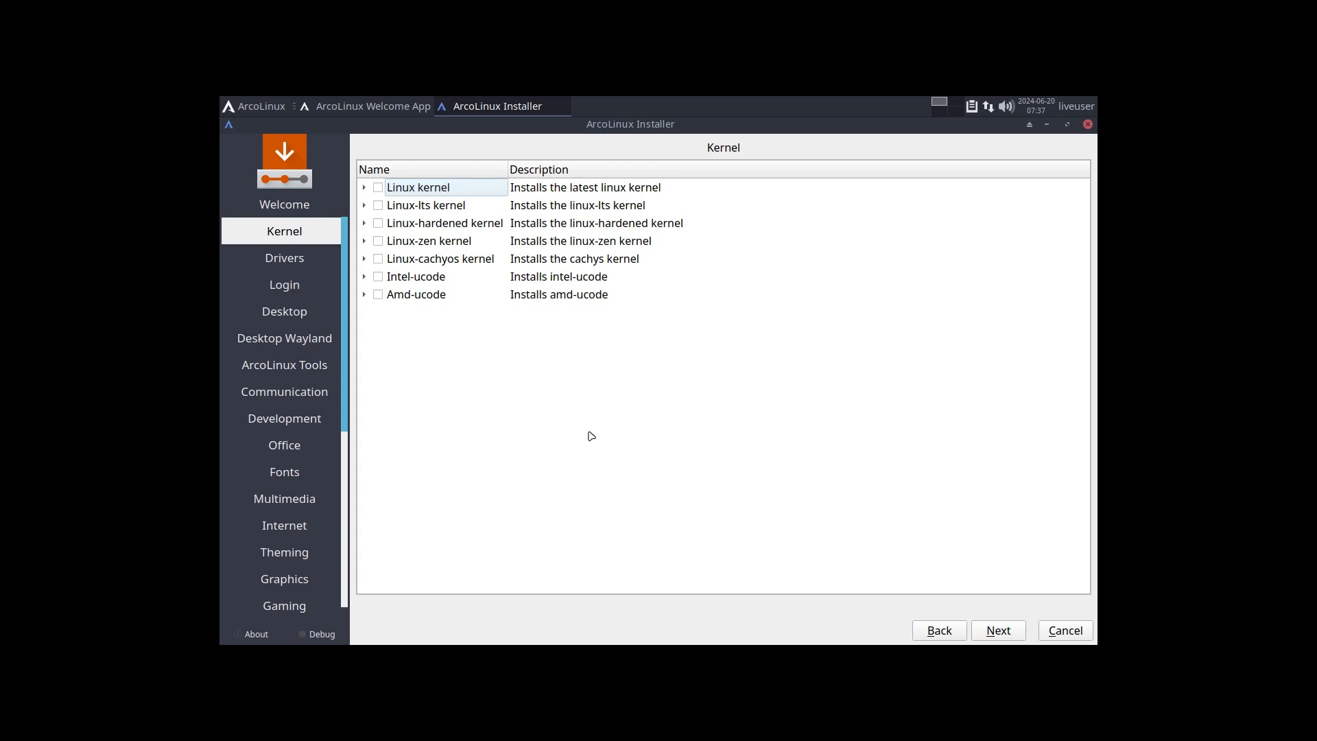
Step: Run 'kernel' in a terminal to confirm kernels 6.9.5-arch1-1 and 6.9.5-zen1-1-zen, then close it
key(ctrl+alt+t)
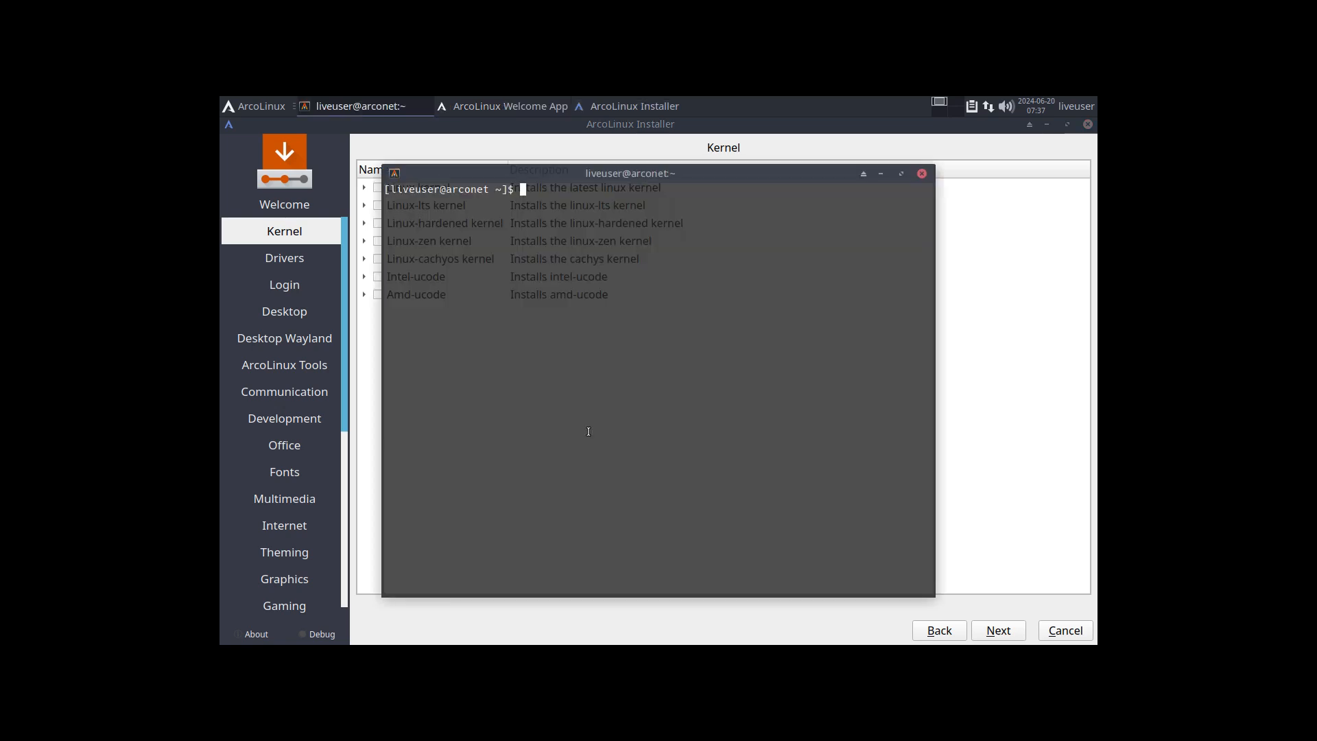
text(kernel)
key(Return)
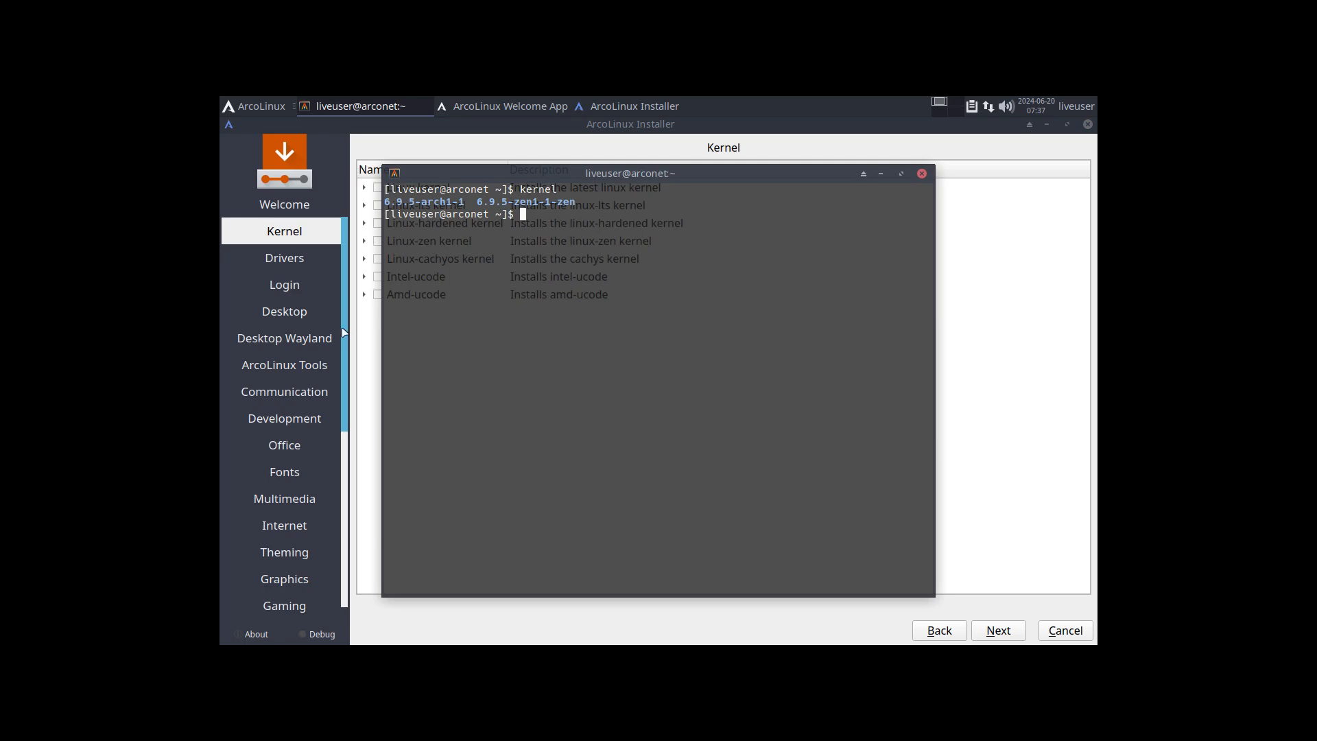
drag(588, 185, 761, 219)
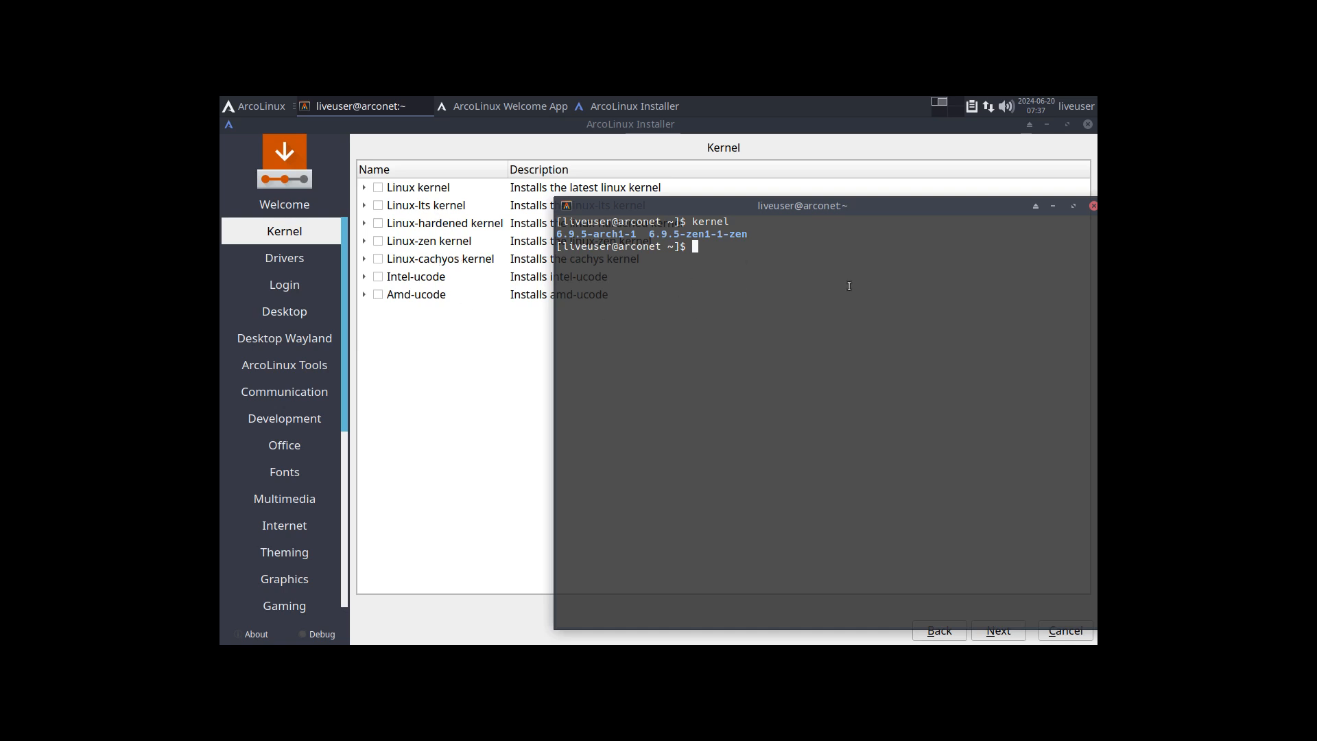
click(1093, 206)
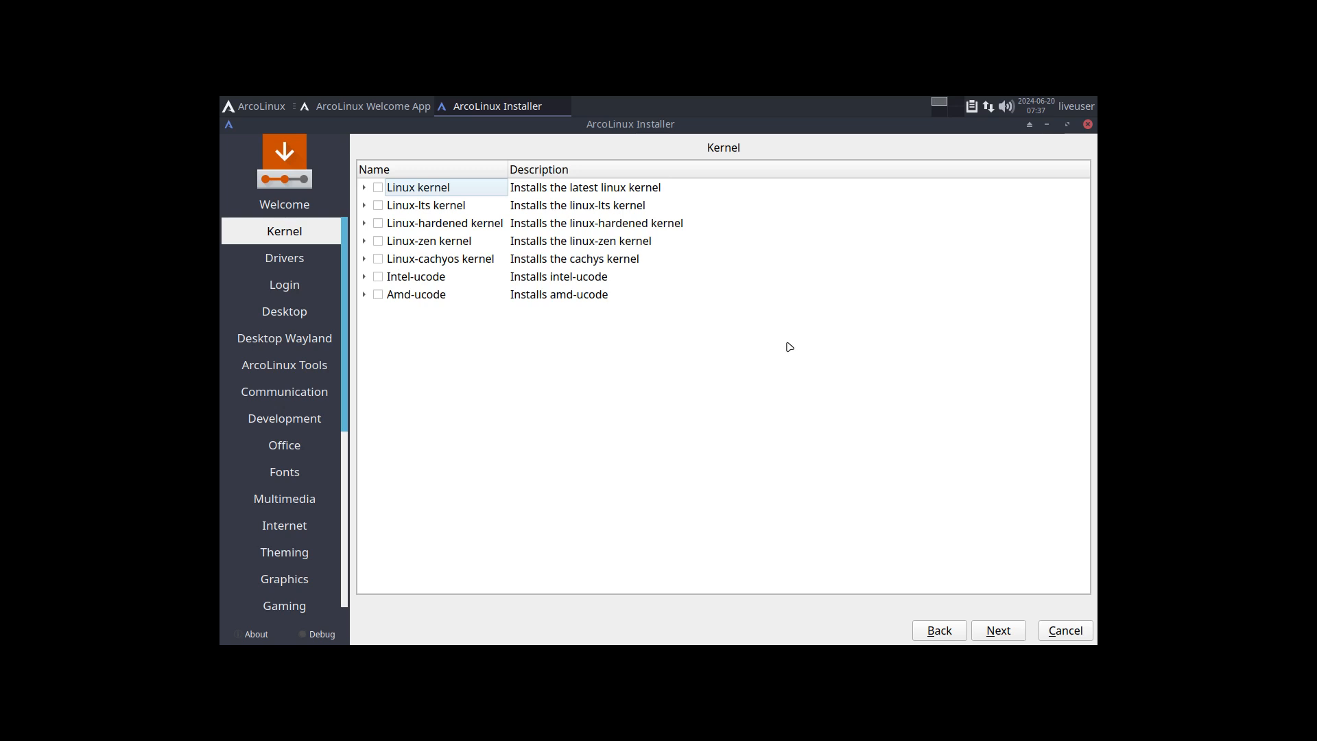
Step: Skip the Kernel, Drivers and Login pages and highlight the Dk entry in the desktop list
click(1014, 631)
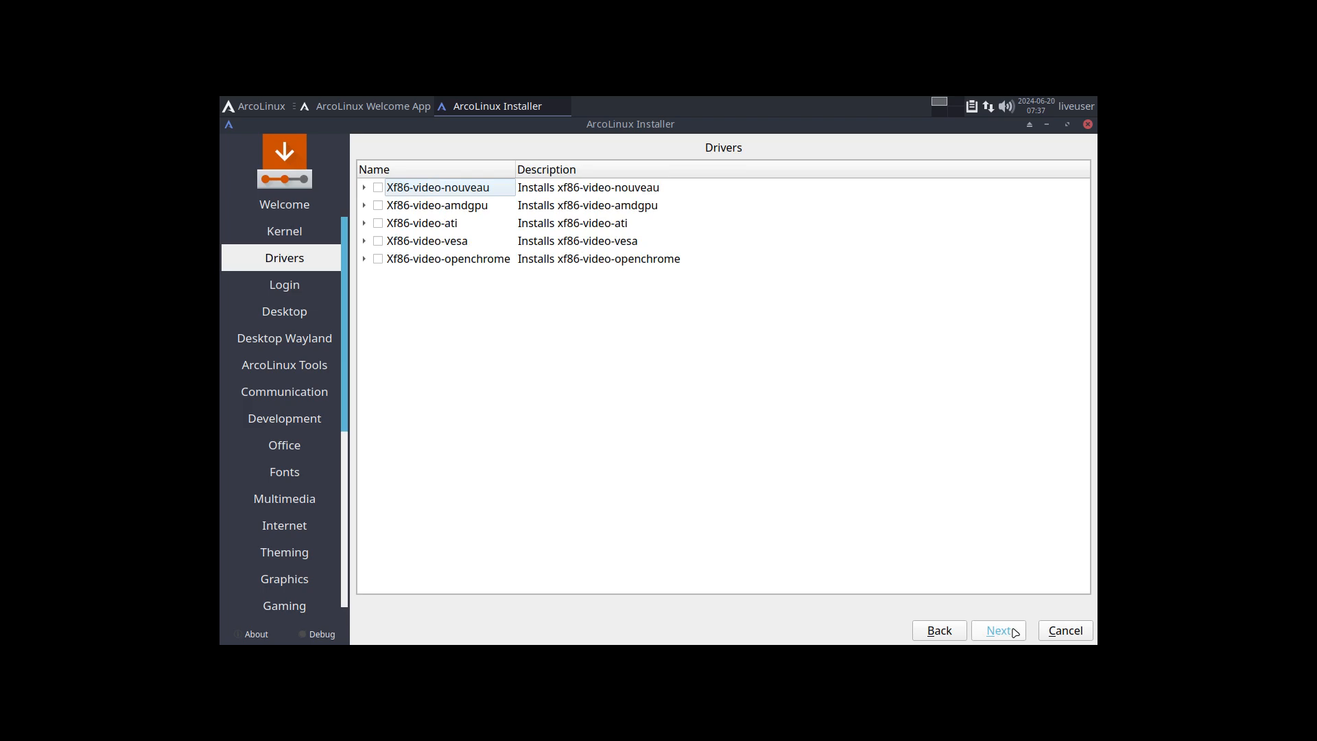
click(1015, 631)
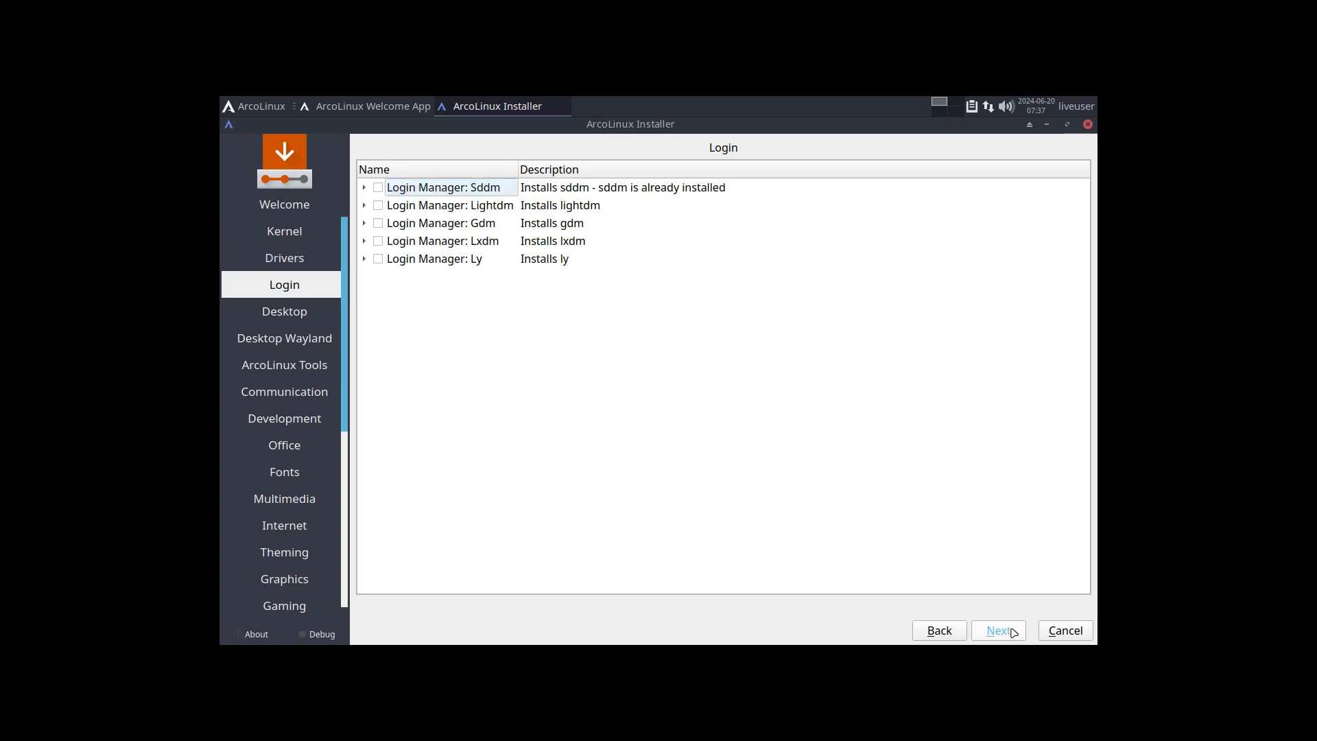
click(1013, 631)
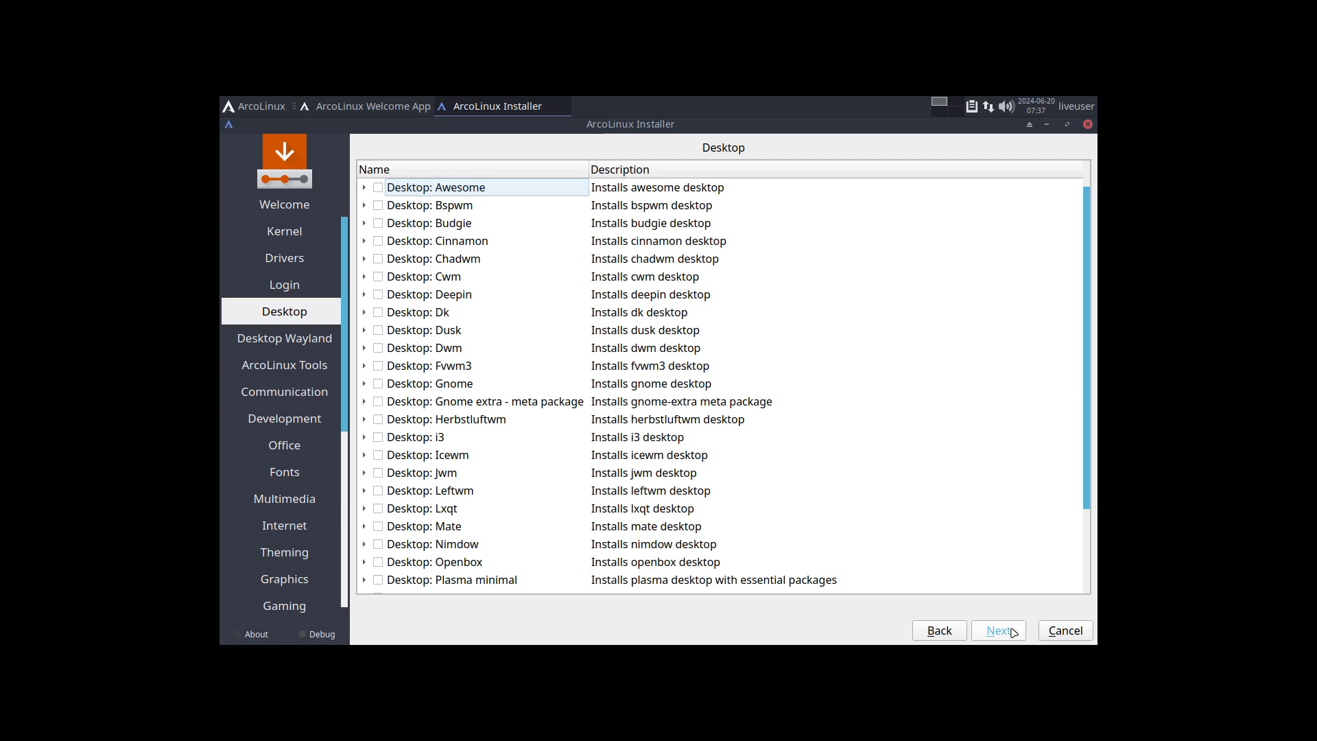
click(454, 317)
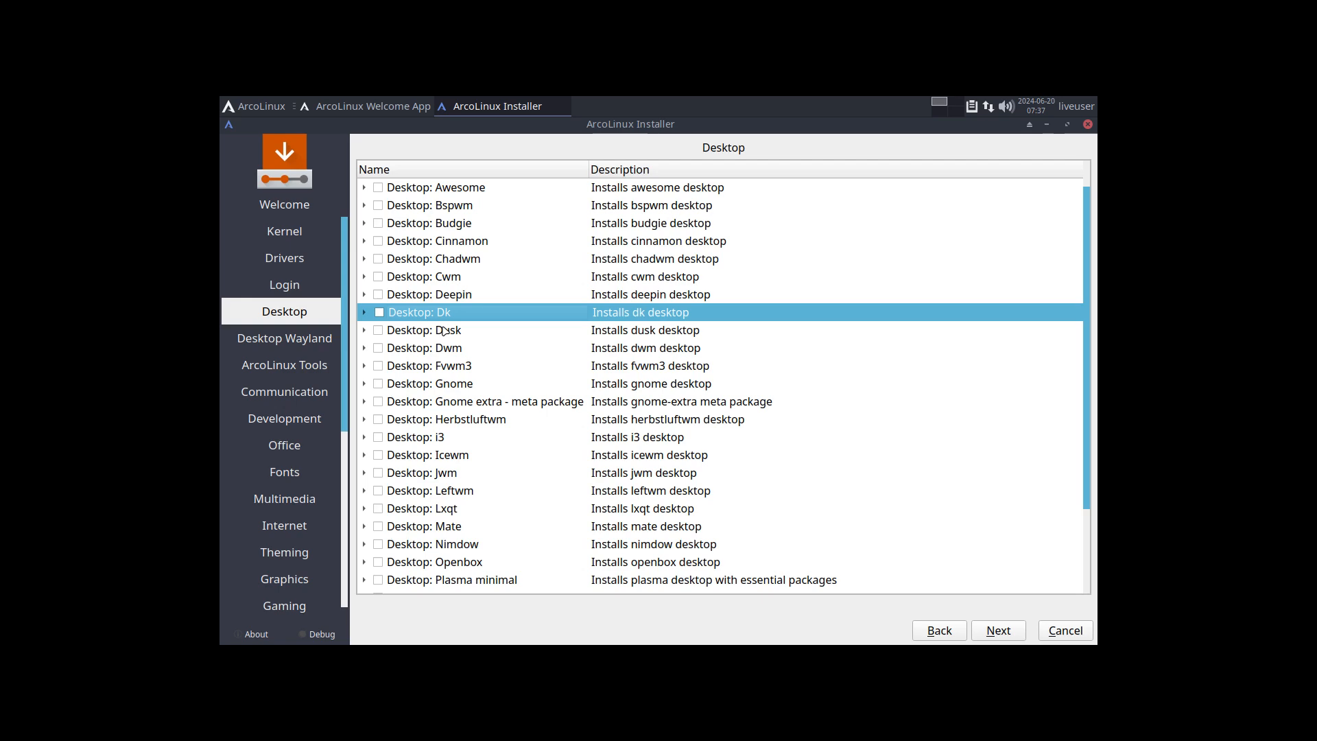
Step: Leave VM full screen, switch to the first workspace and launch Brave
key(Control_R+f)
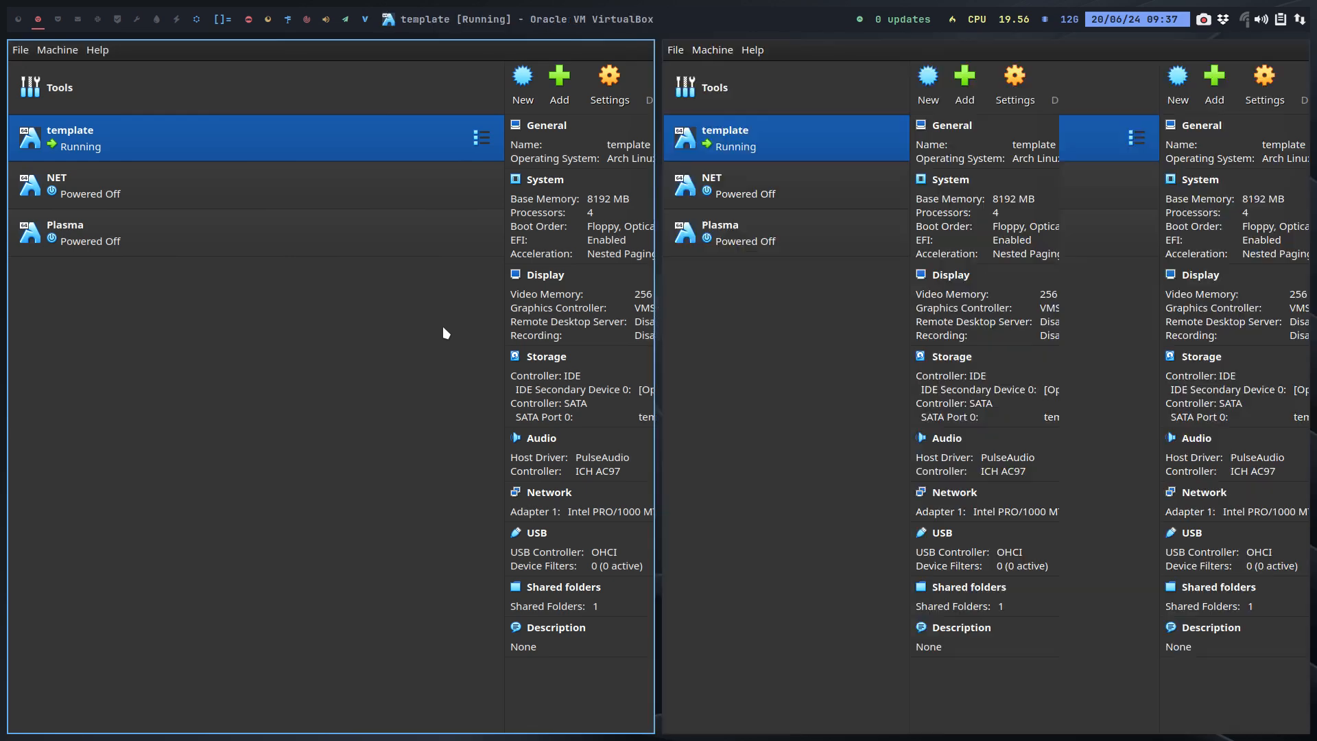
click(6, 16)
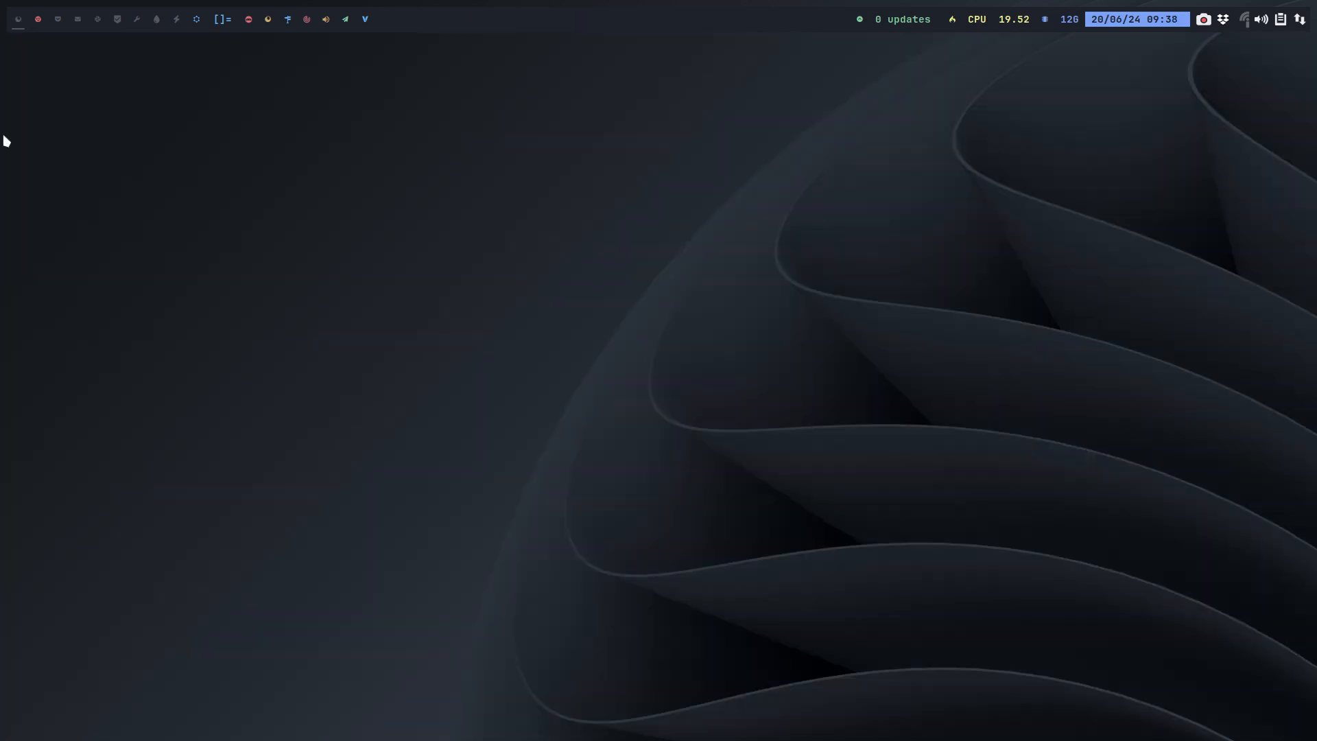
key(super+d)
text(brave)
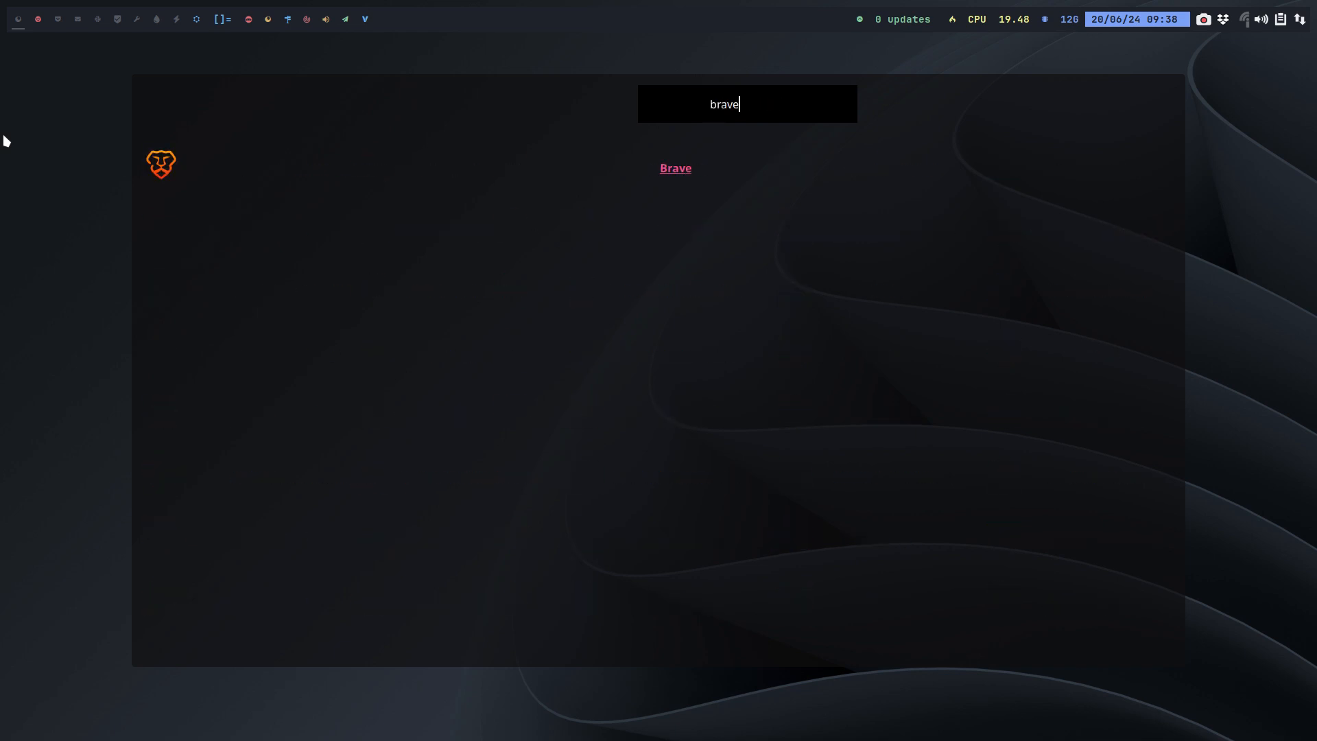
key(Return)
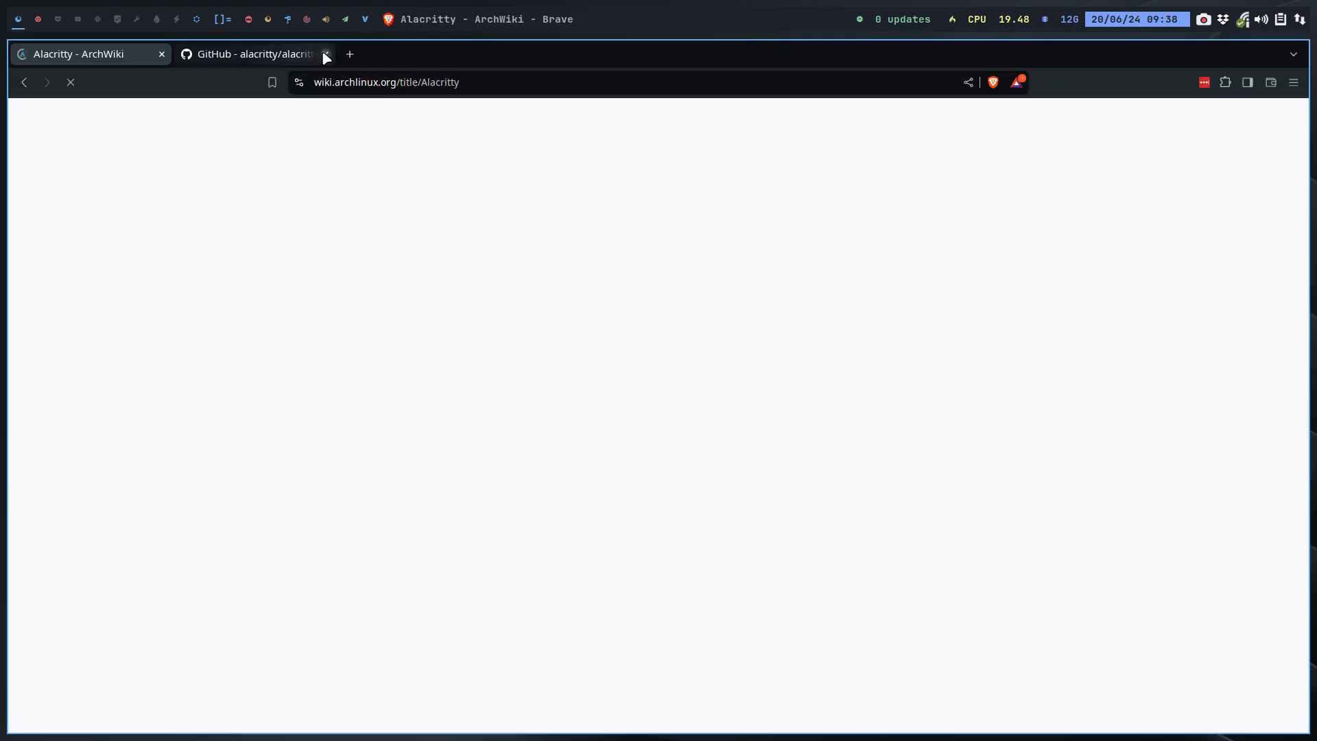
Step: Close the GitHub tab and search the web for 'youtube arcolinux'
click(325, 54)
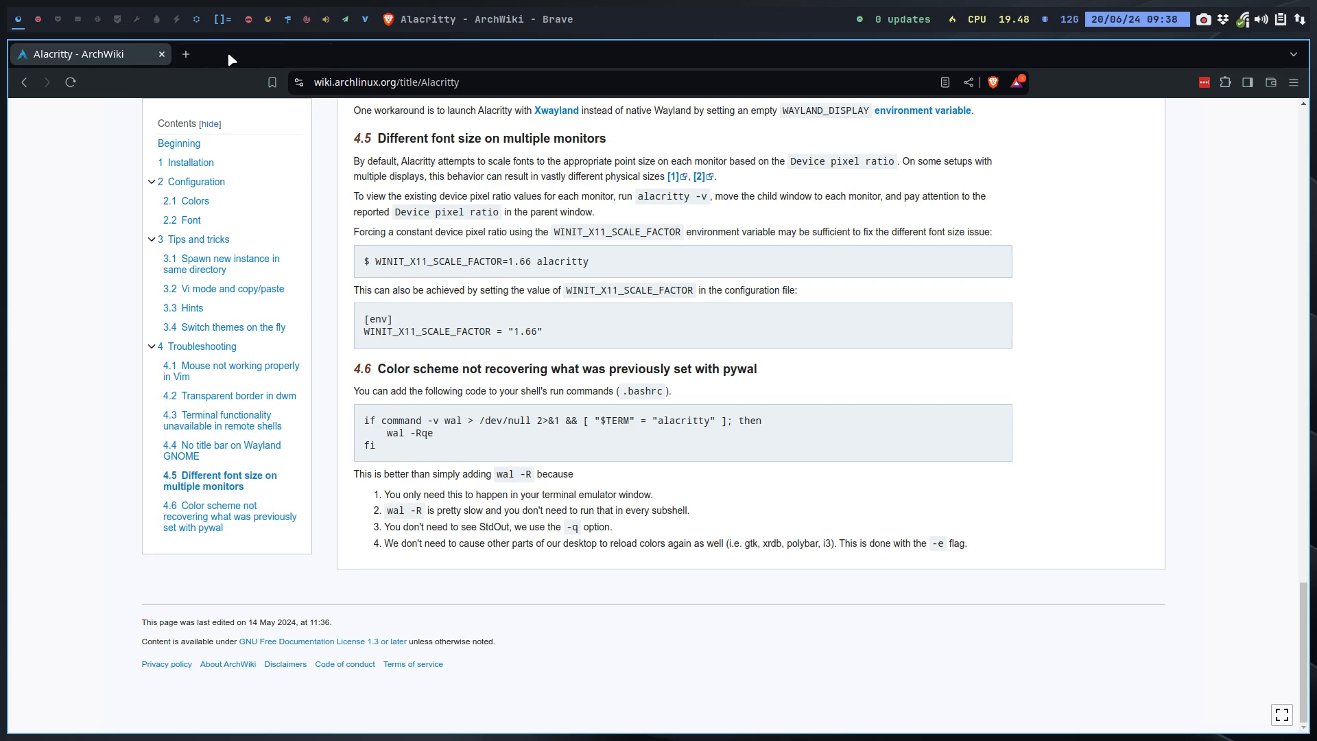
click(353, 82)
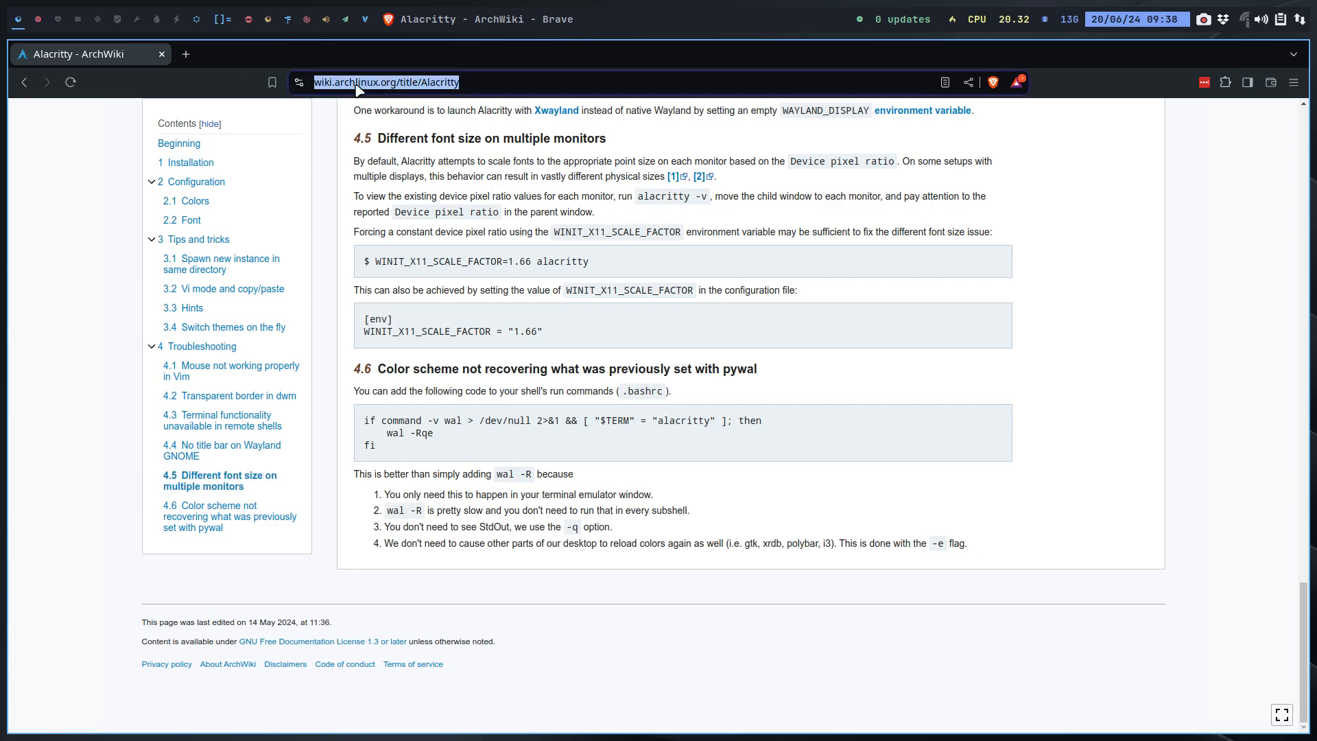
text(yo)
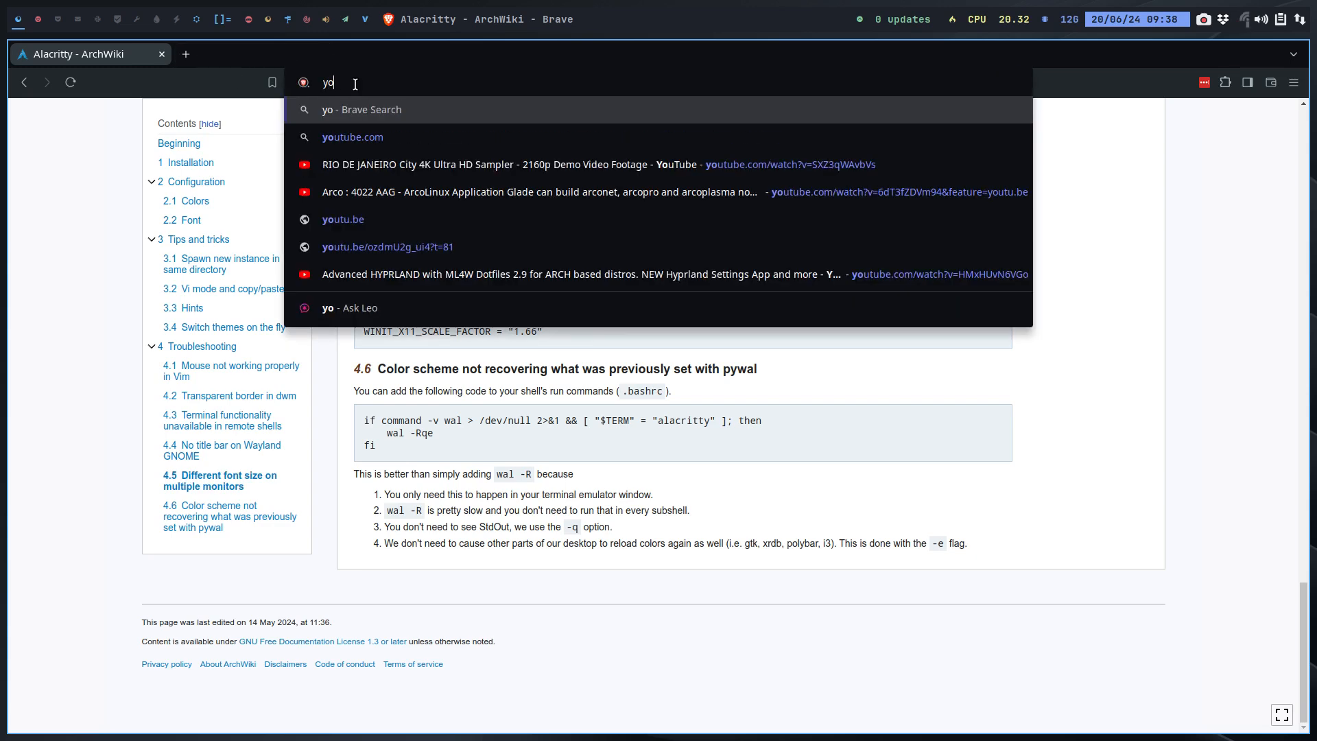
text(utube arcolinux)
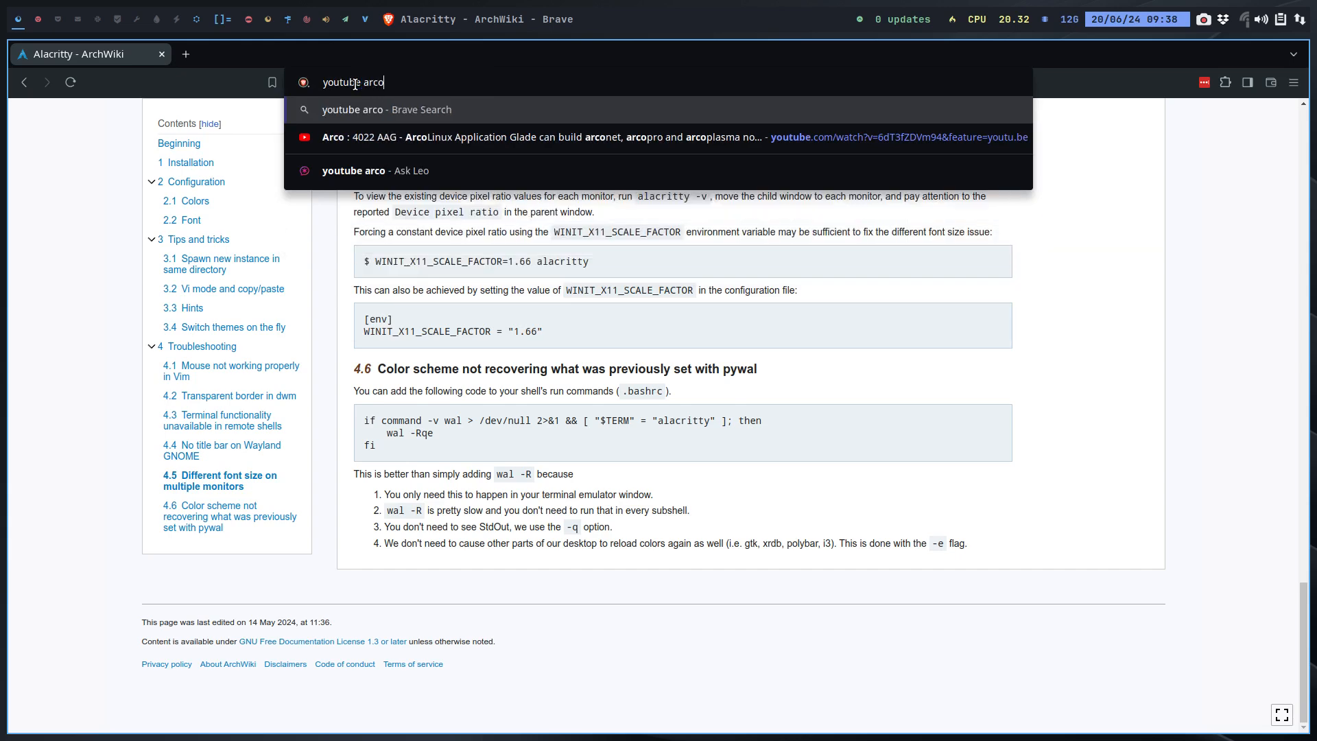
key(Return)
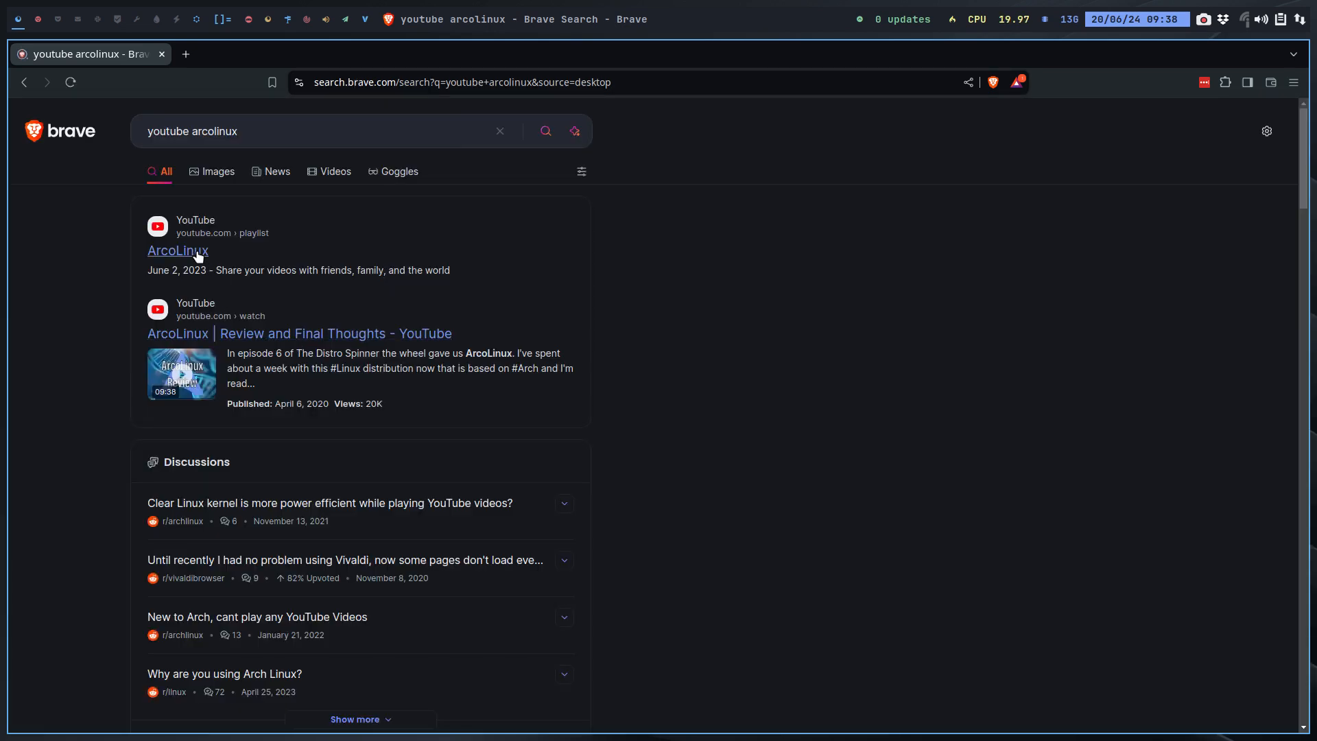
Step: Open the ArcoLinux YouTube playlist, browse the channel's Playlists tab, then return to the VirtualBox workspace
click(165, 251)
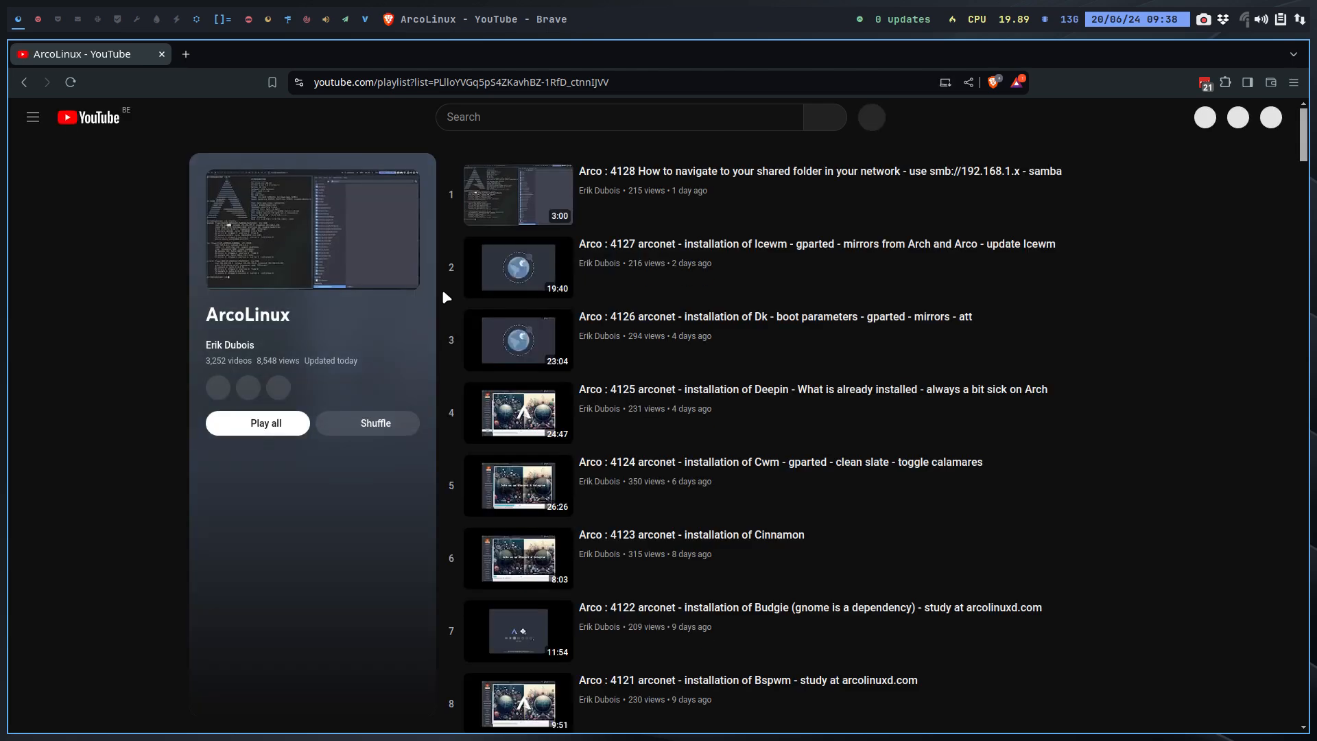
click(234, 350)
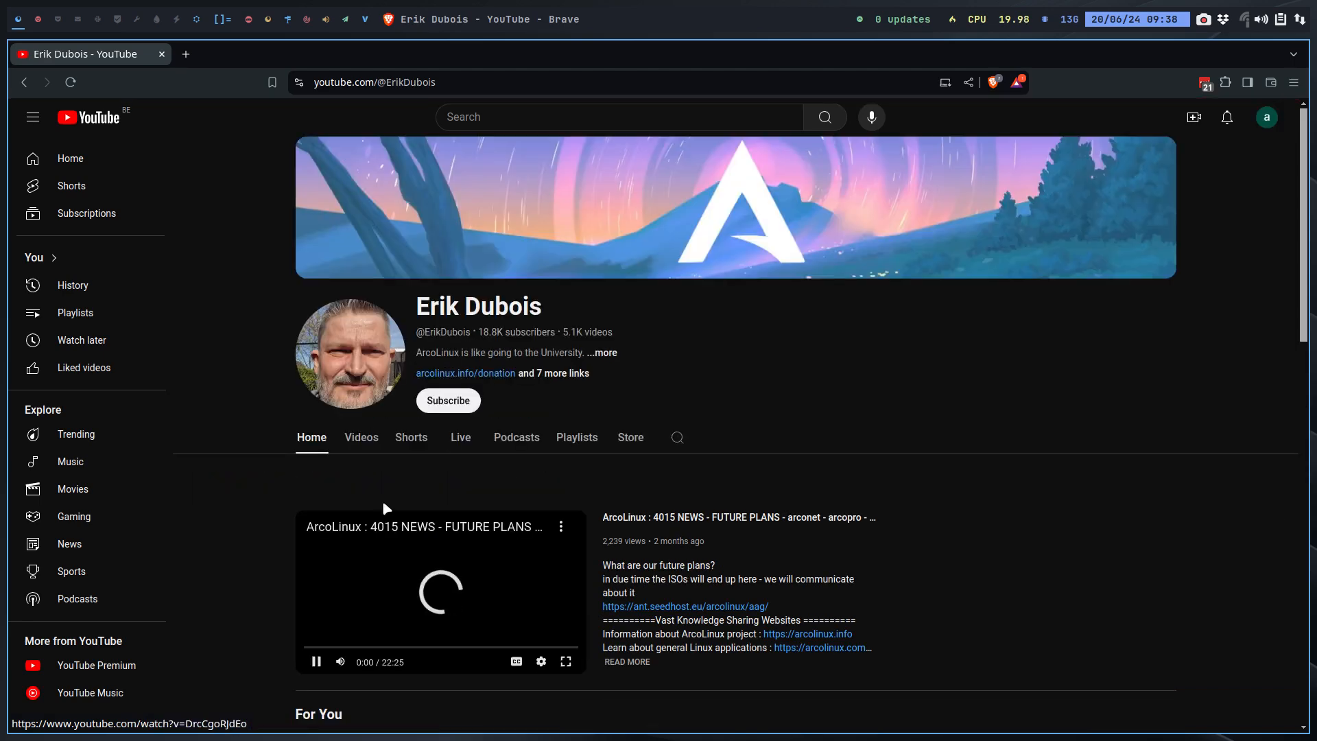
click(577, 437)
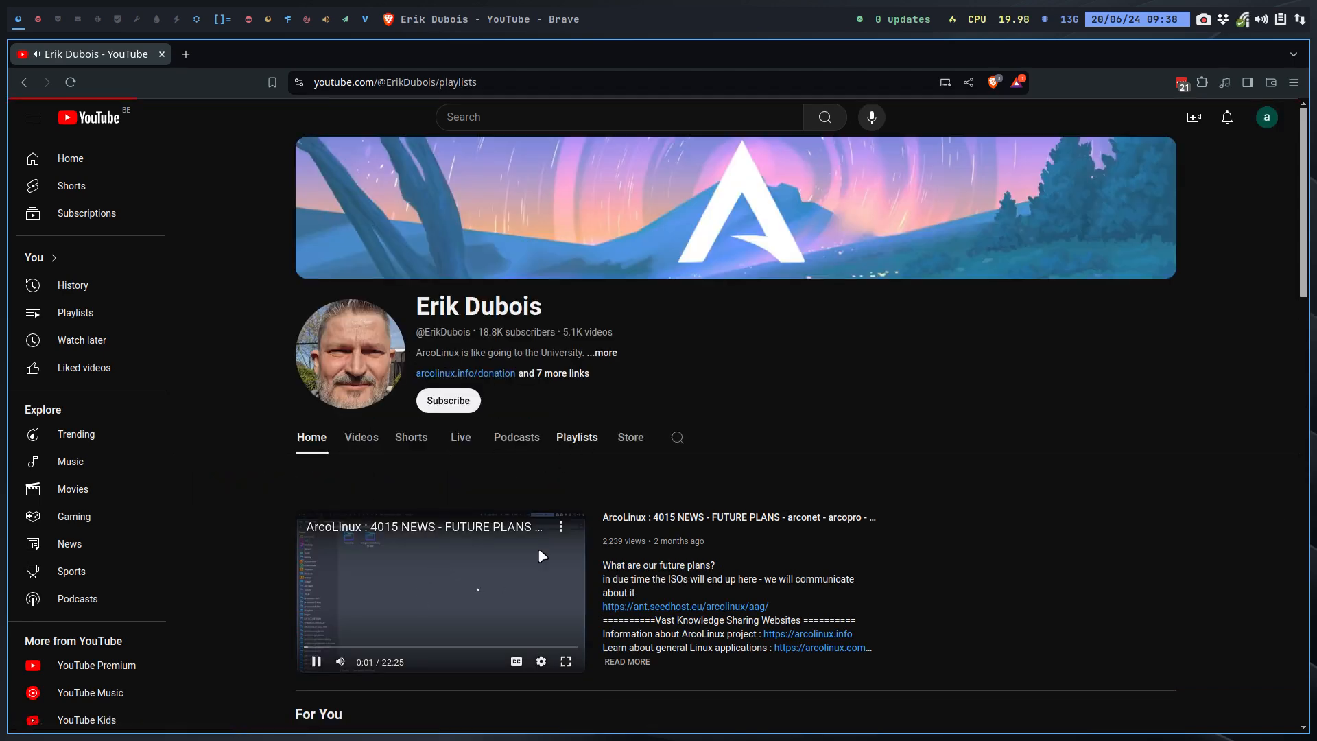
scroll(539, 555, down, 2)
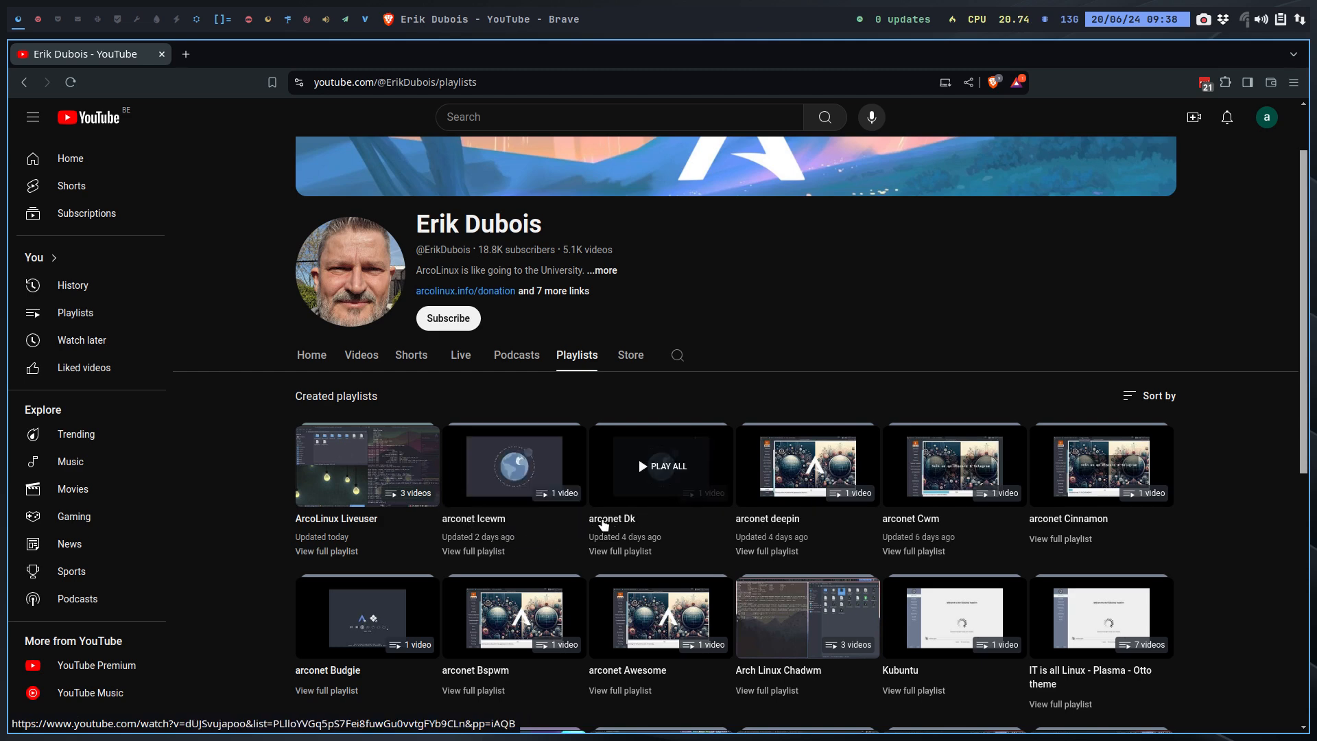
click(38, 21)
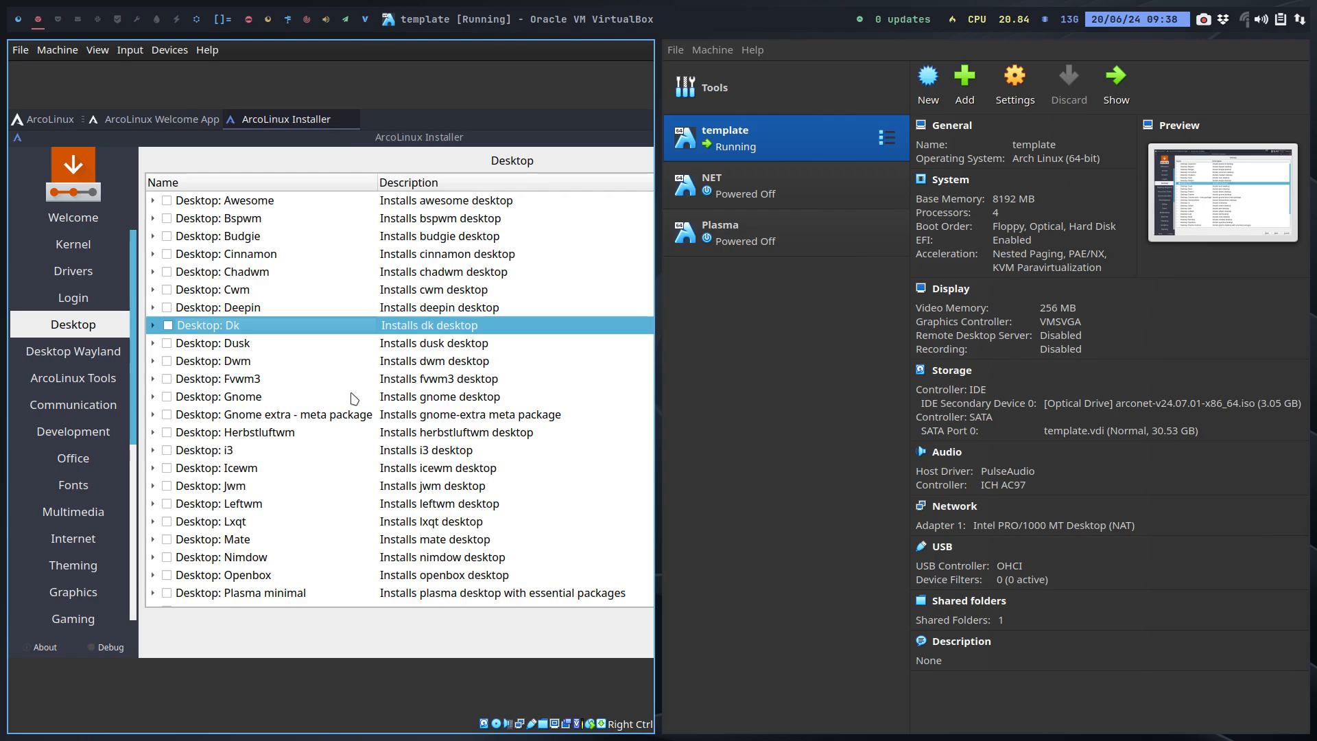
Step: With the VM full screen, tick Desktop: Dusk and advance past Desktop Wayland to ArcoLinux Tools
key(Control_R+f)
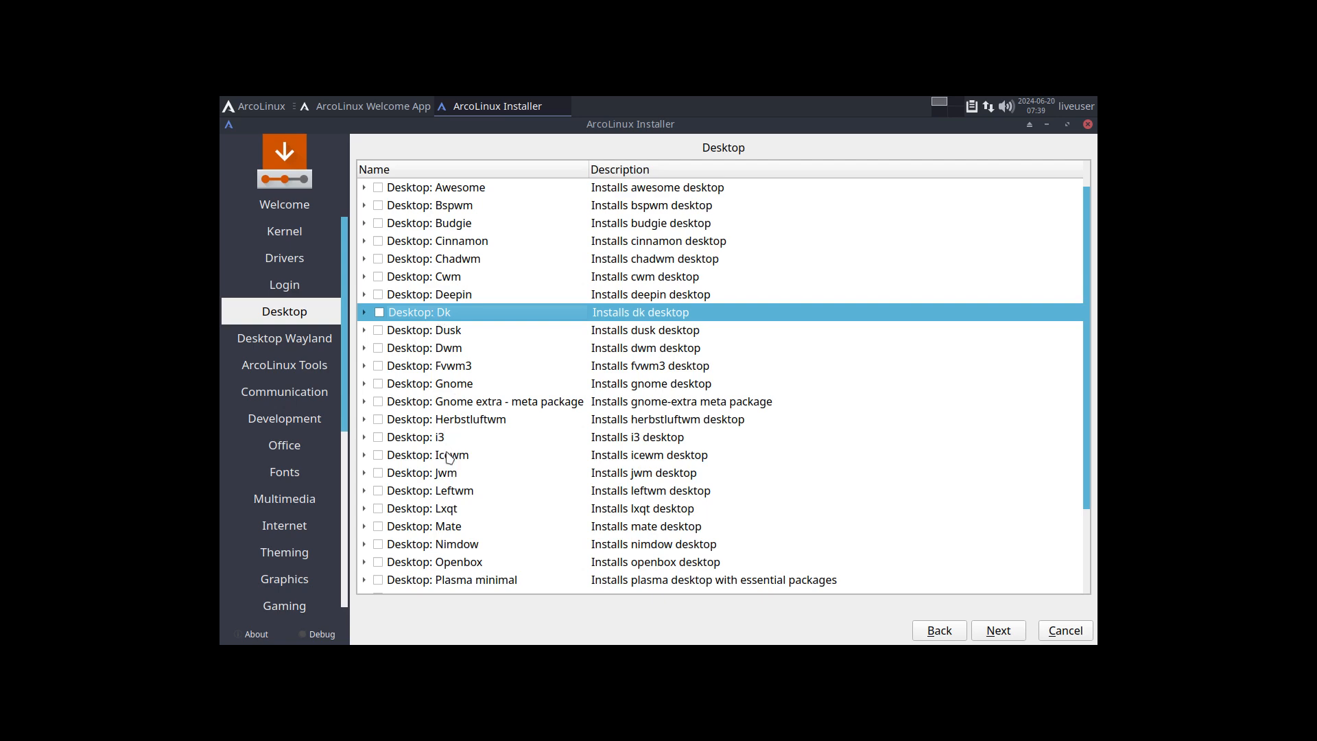
click(378, 330)
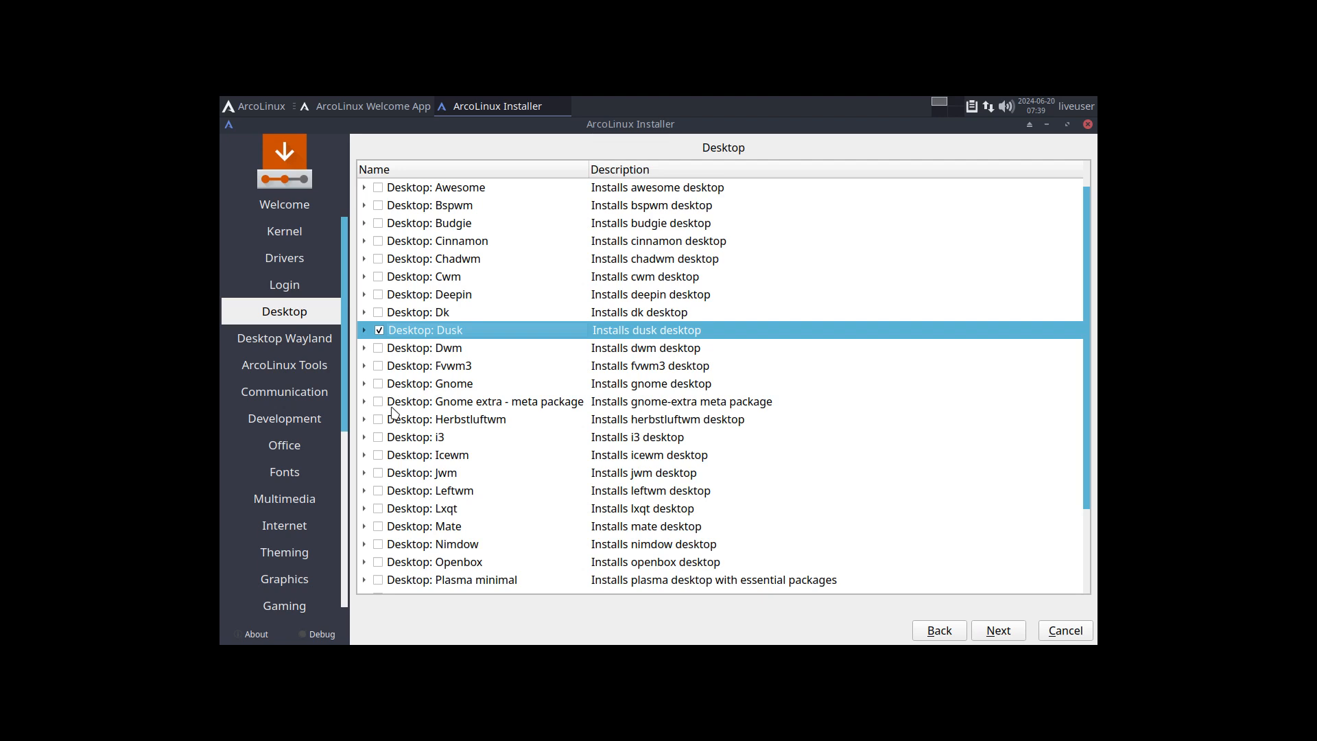
click(1002, 635)
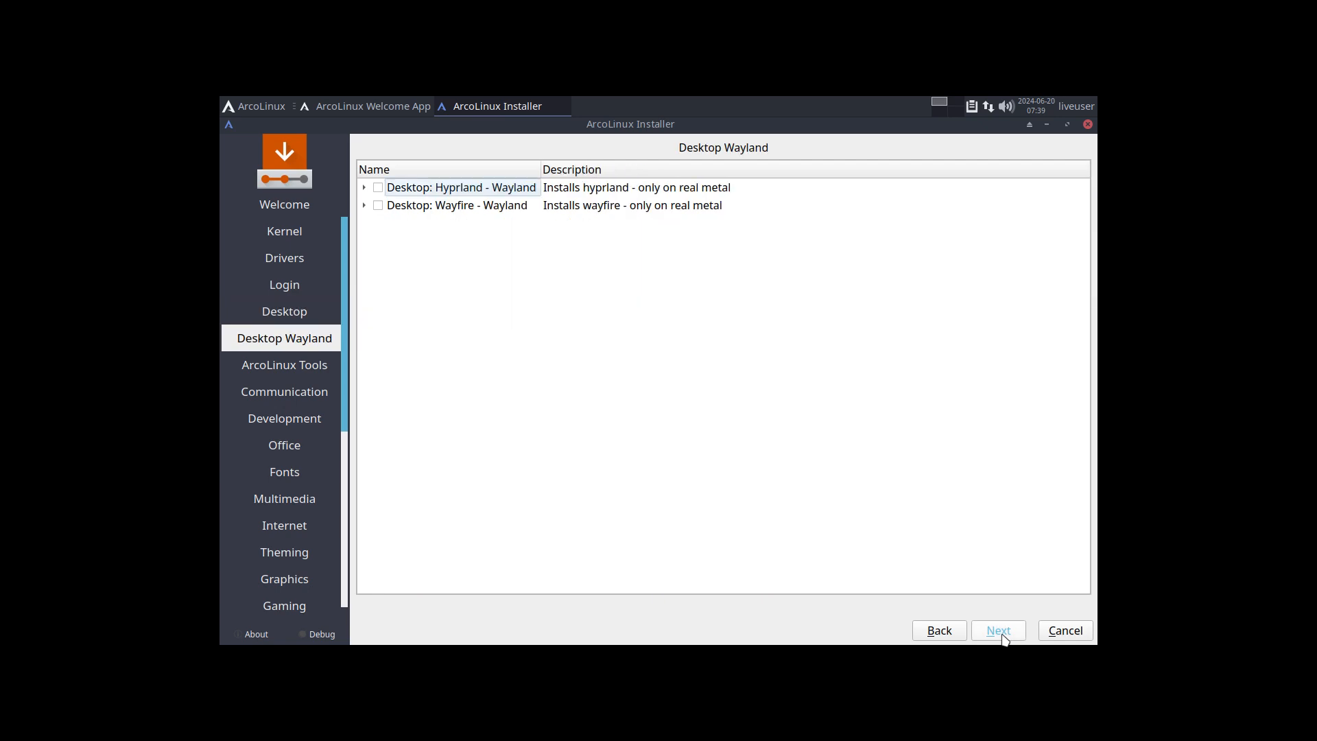
click(1001, 635)
Step: Skip through the optional software pages and the location map to the keyboard layout page
click(1002, 634)
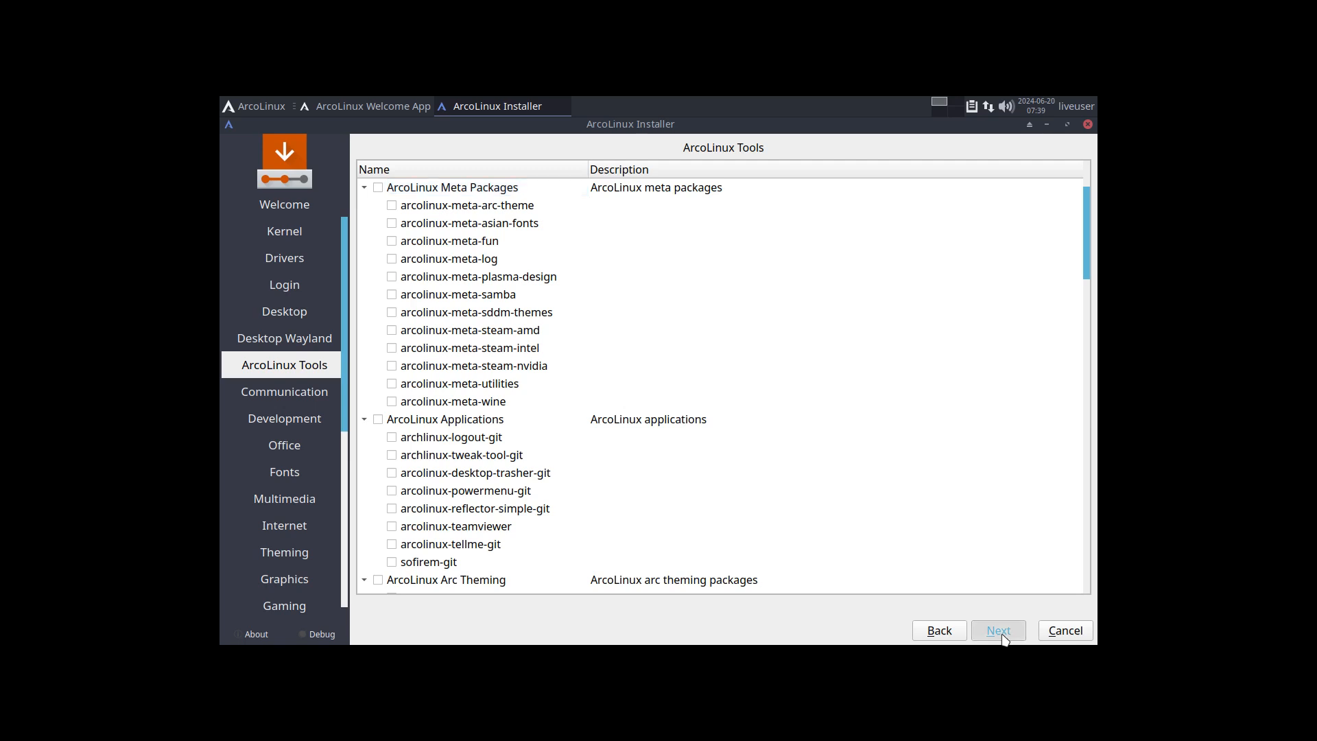
click(1002, 634)
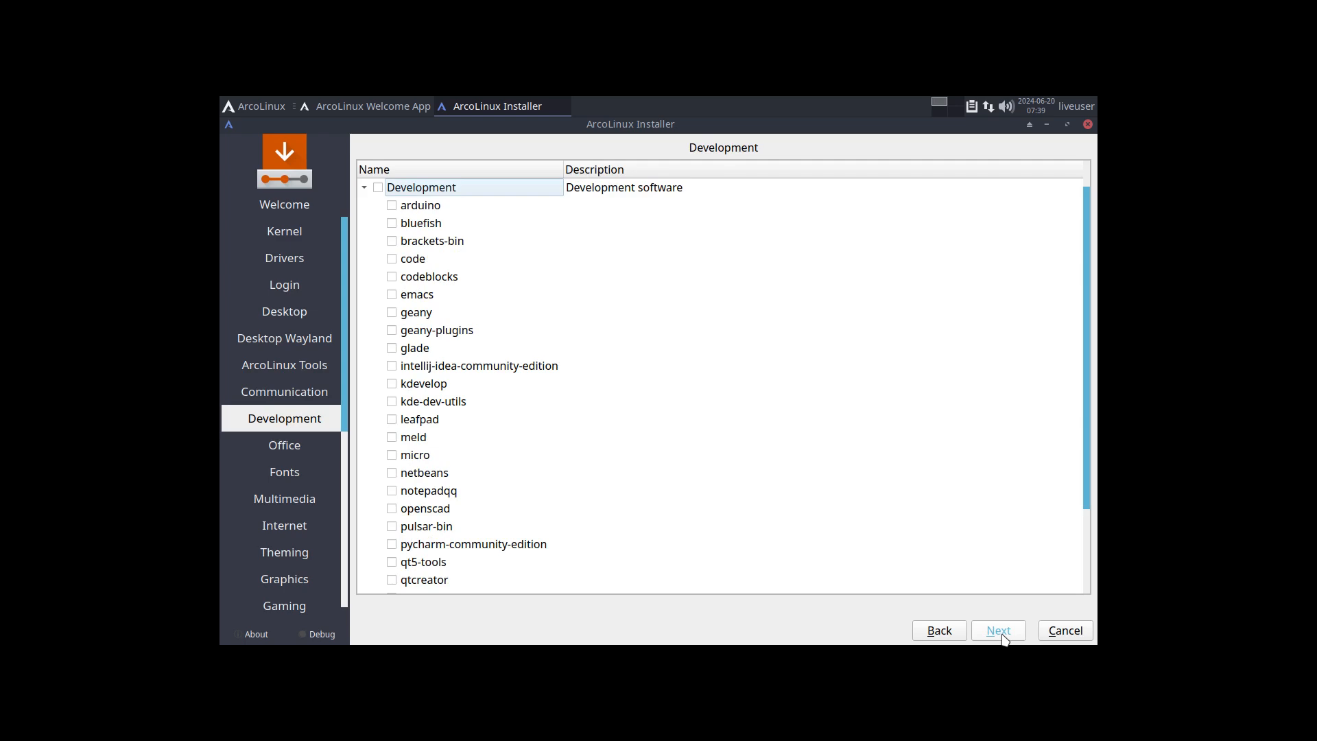
click(940, 630)
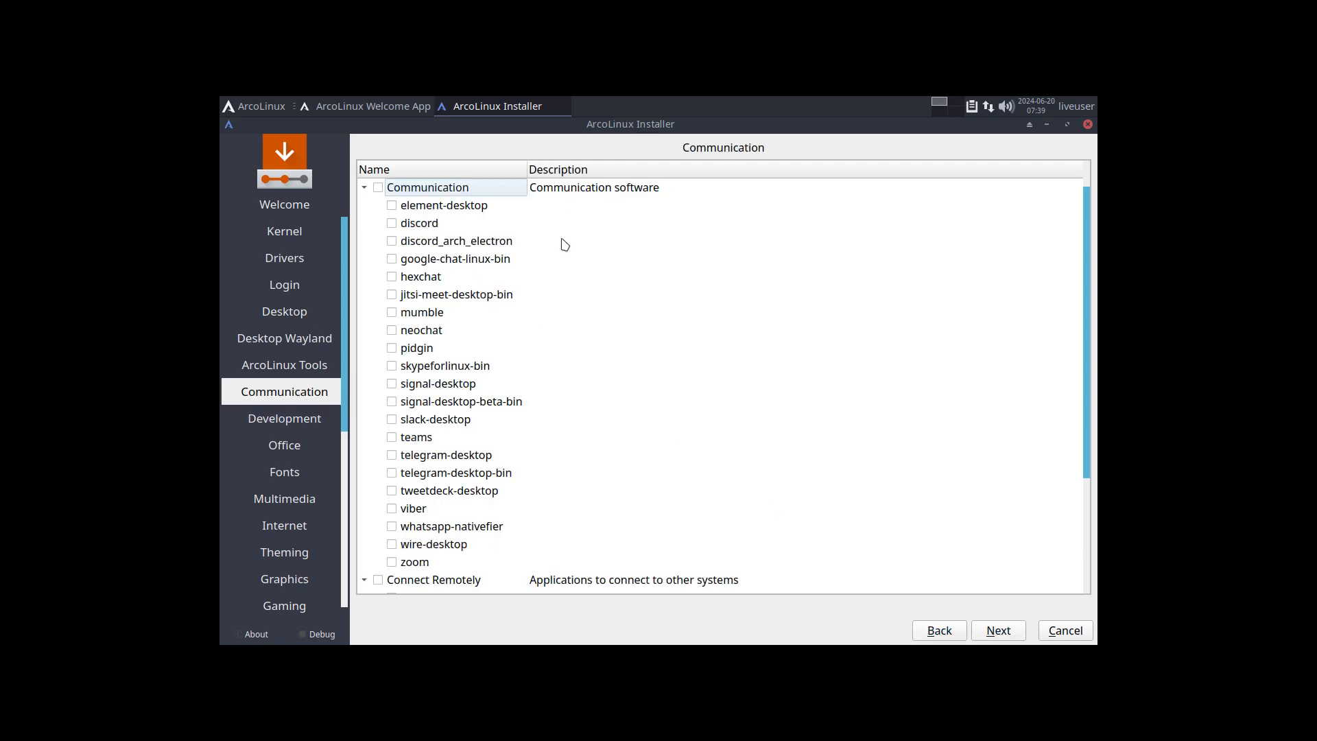
click(940, 630)
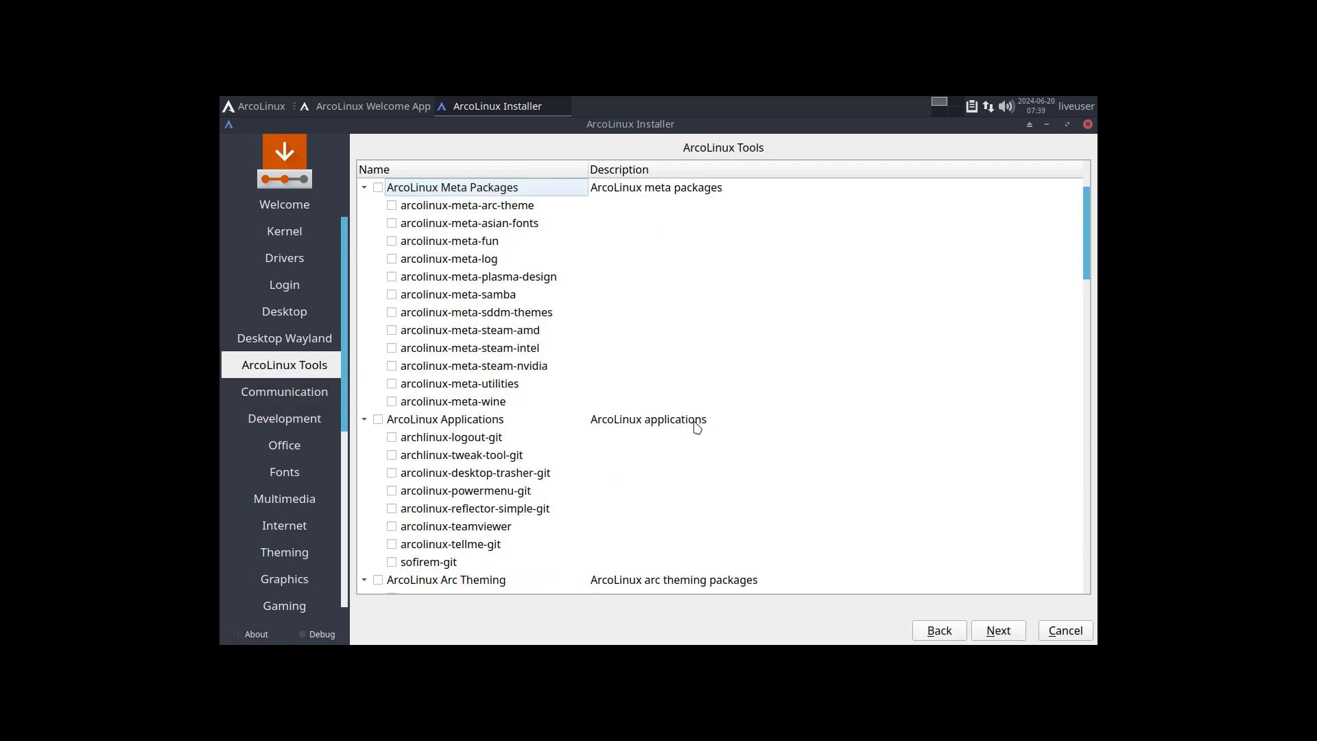
click(994, 631)
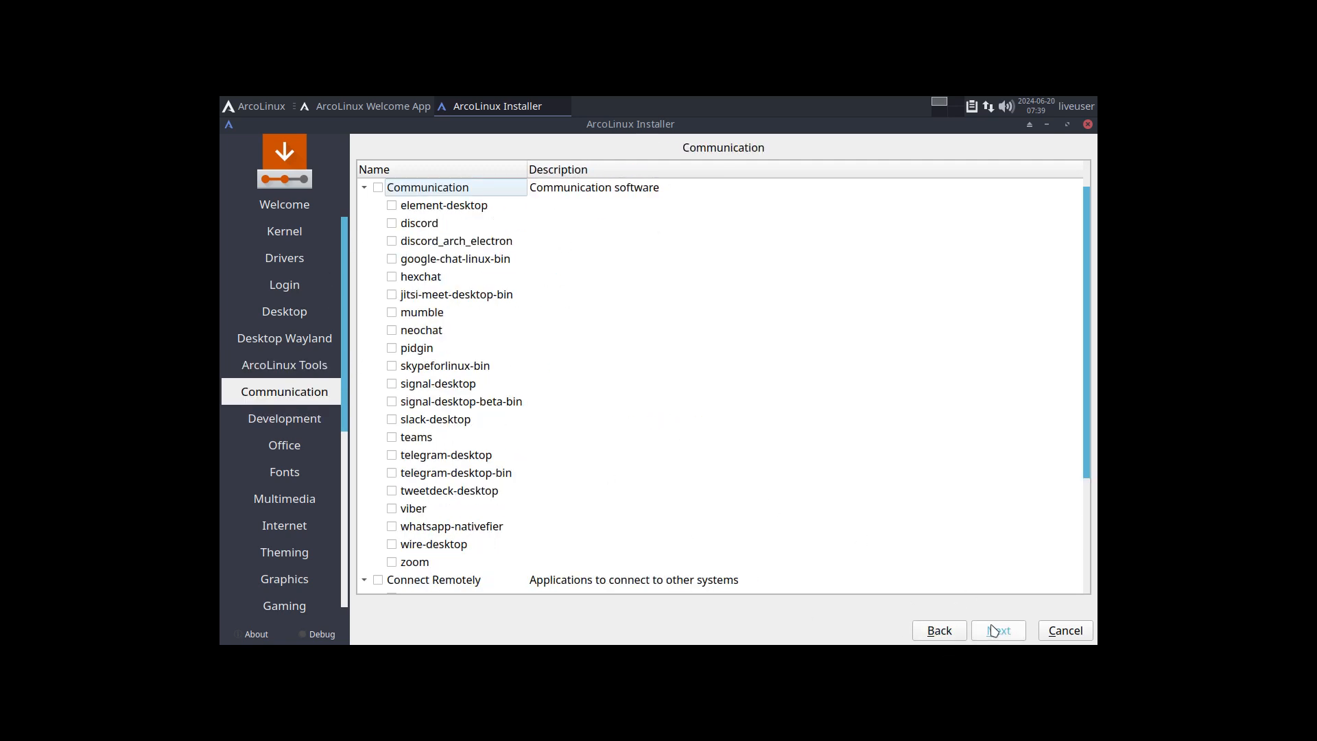
click(999, 631)
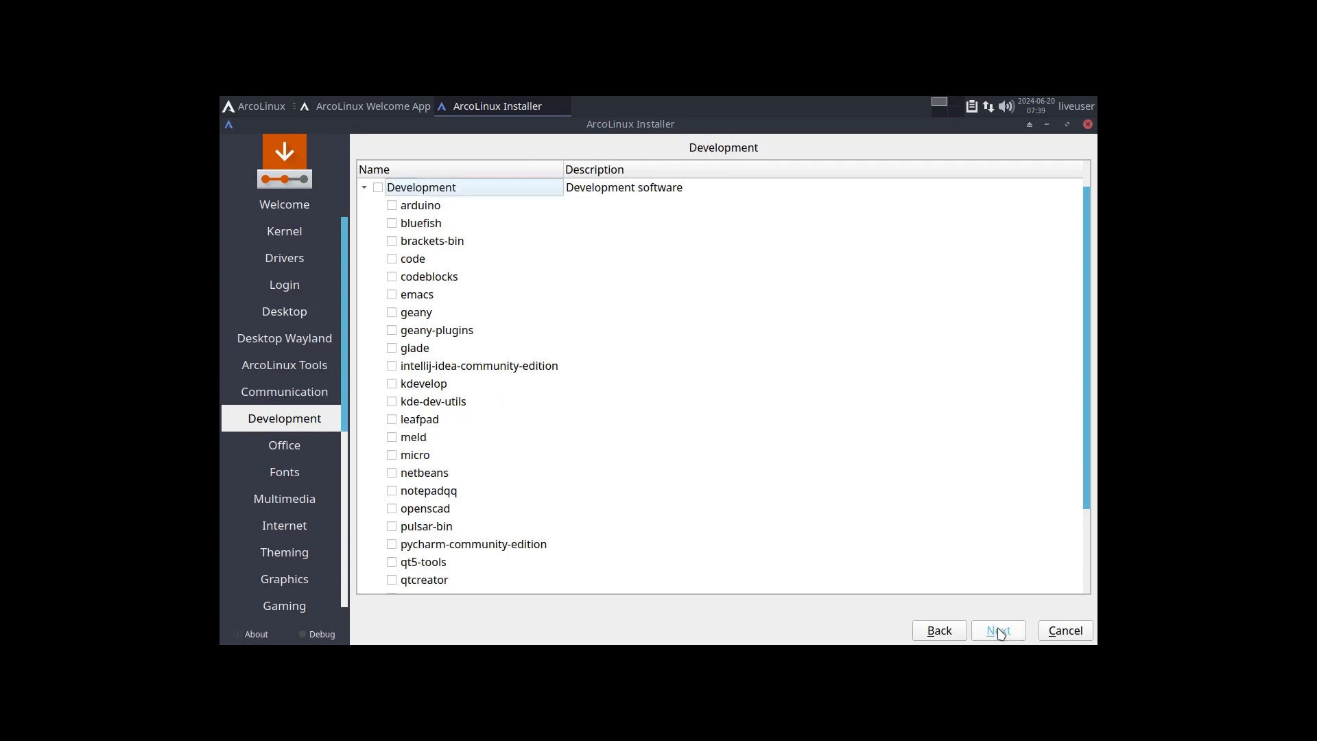
click(999, 631)
click(999, 631)
click(999, 631)
click(999, 631)
click(999, 631)
click(998, 631)
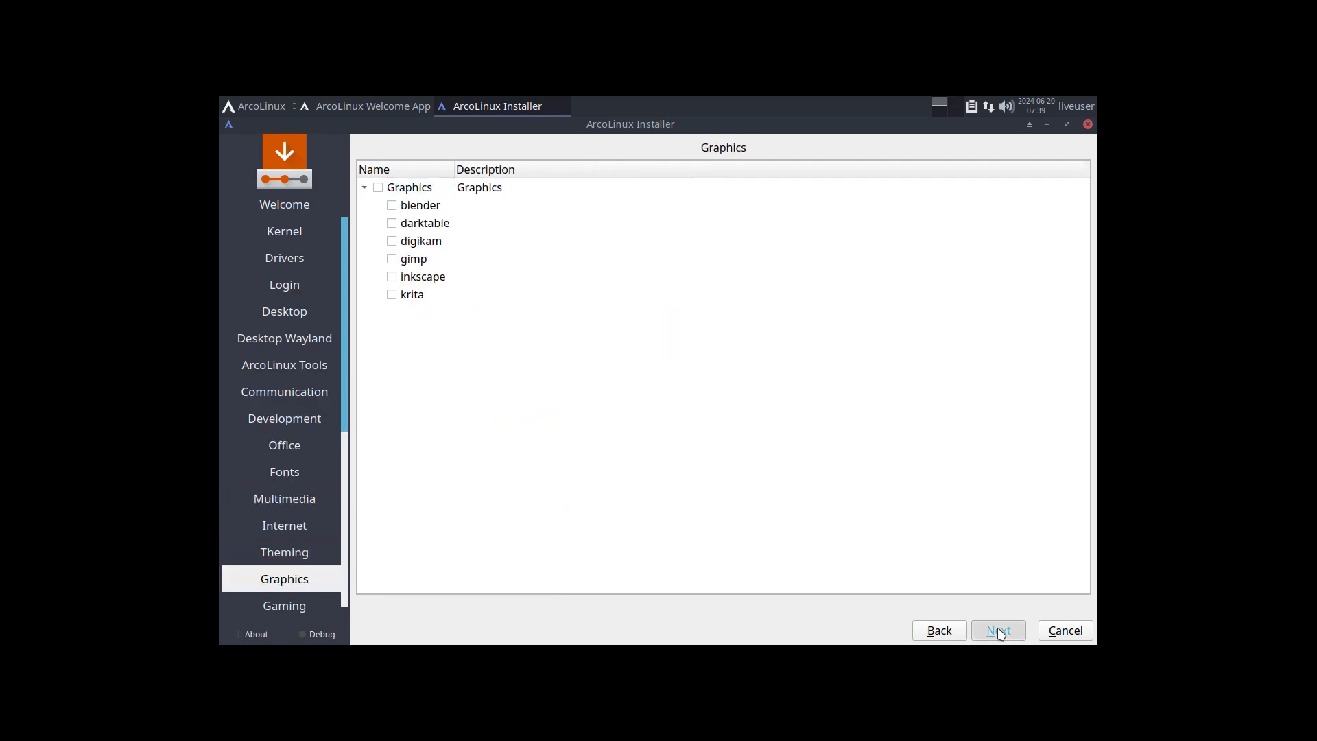
click(998, 631)
click(999, 631)
click(999, 630)
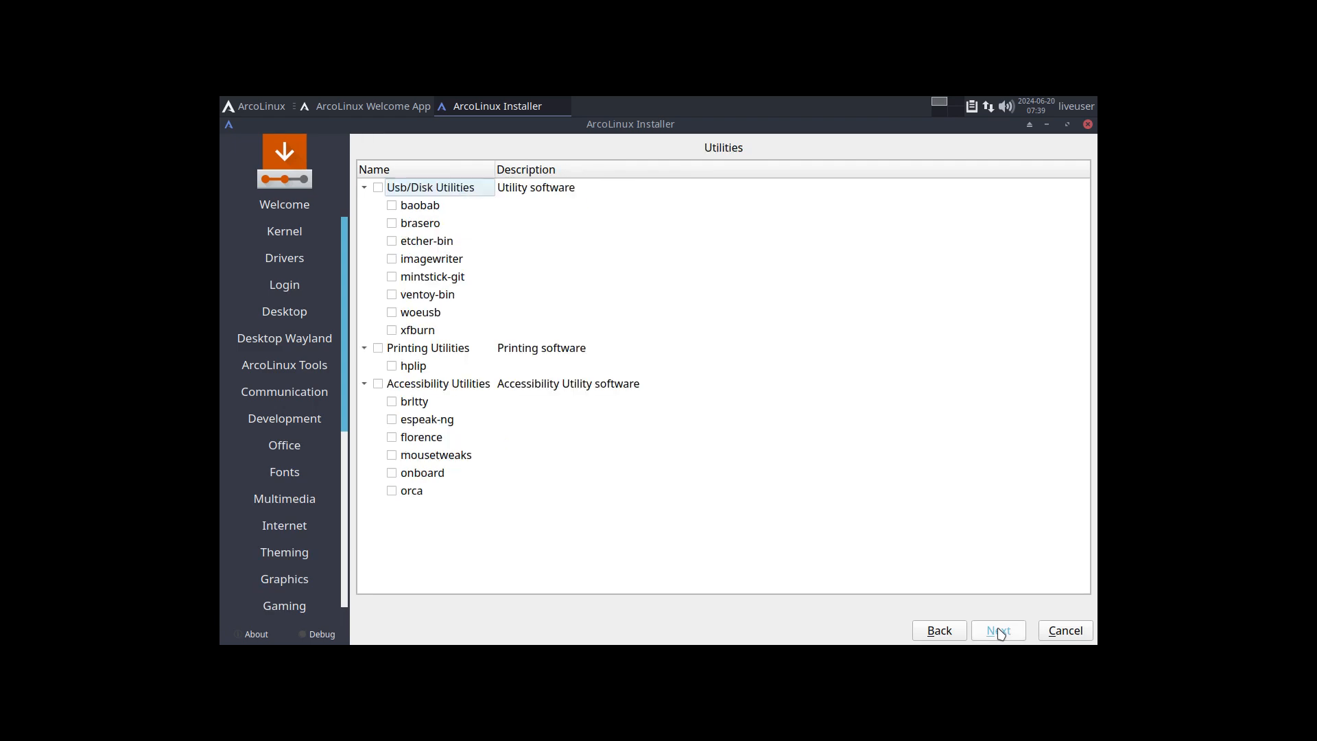
click(998, 630)
click(999, 631)
click(999, 630)
click(999, 630)
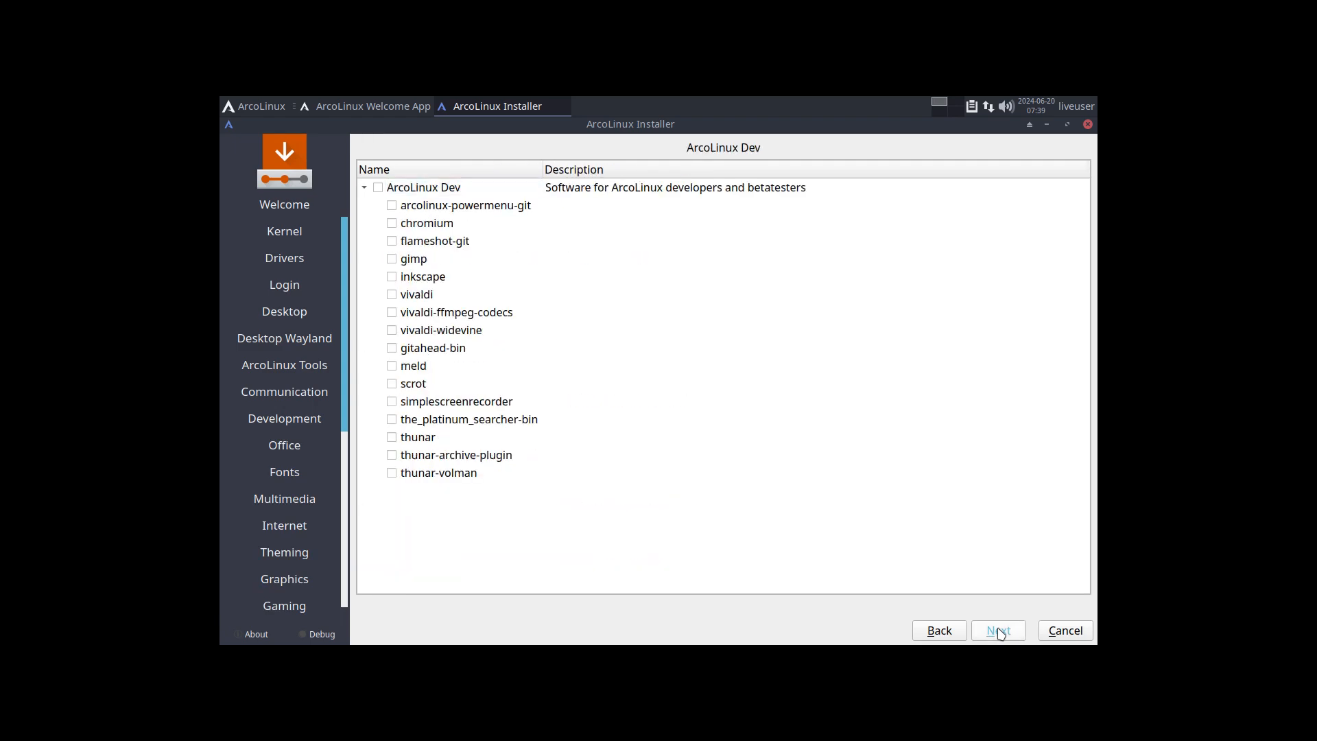
click(998, 630)
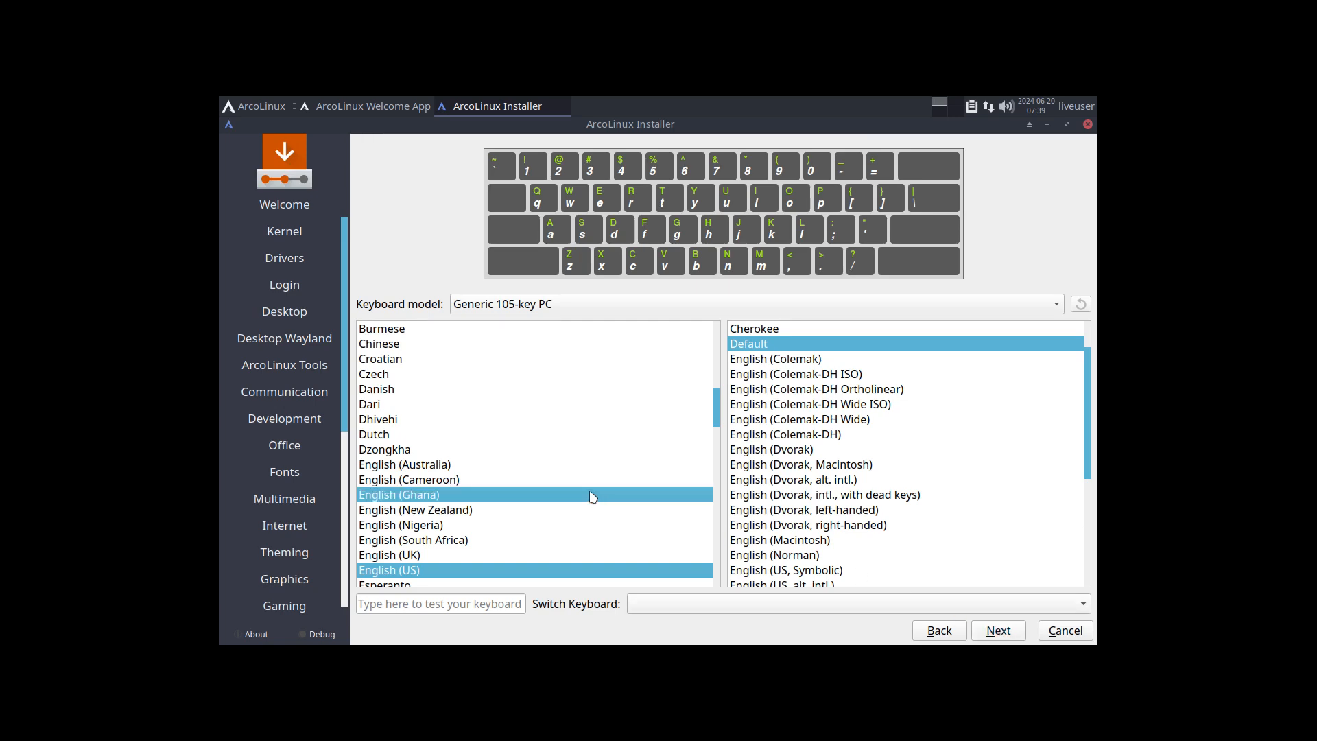
Step: Choose the Belgian keyboard layout and continue to disk partitioning
scroll(583, 496, up, 3)
click(464, 397)
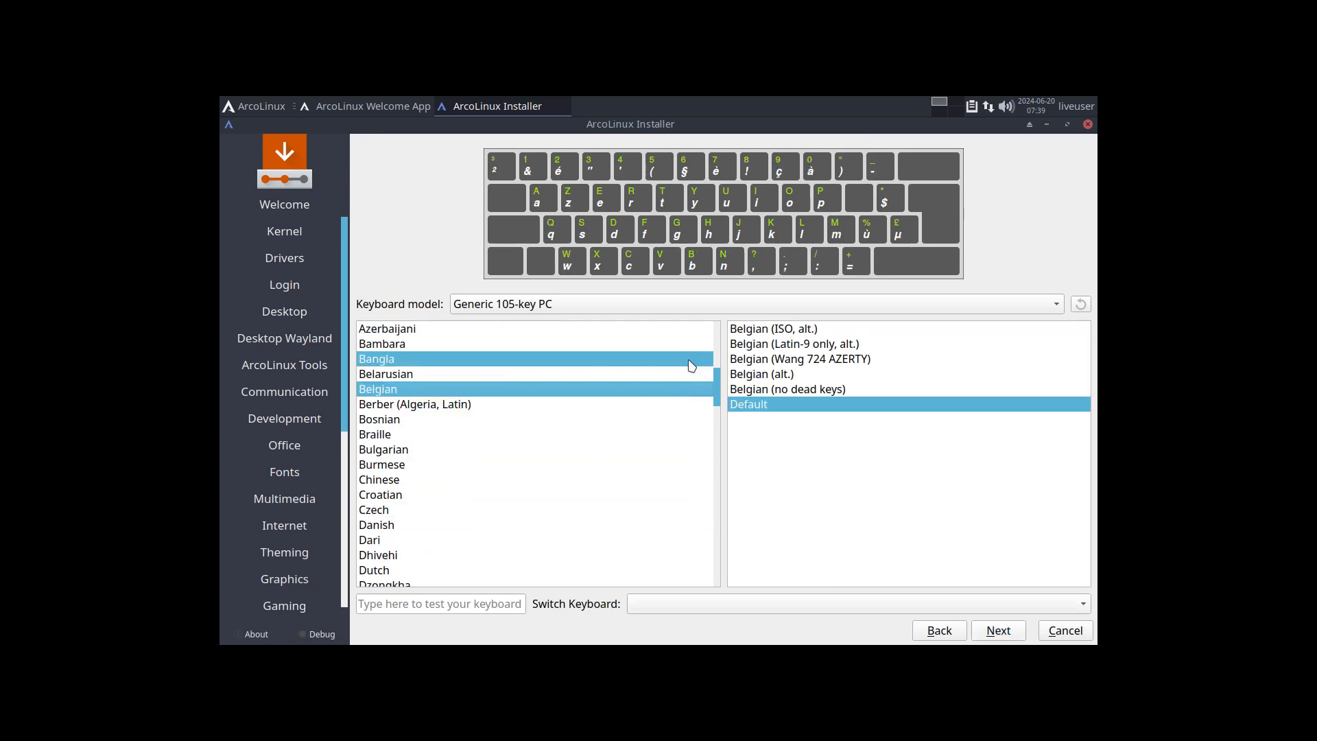
click(994, 632)
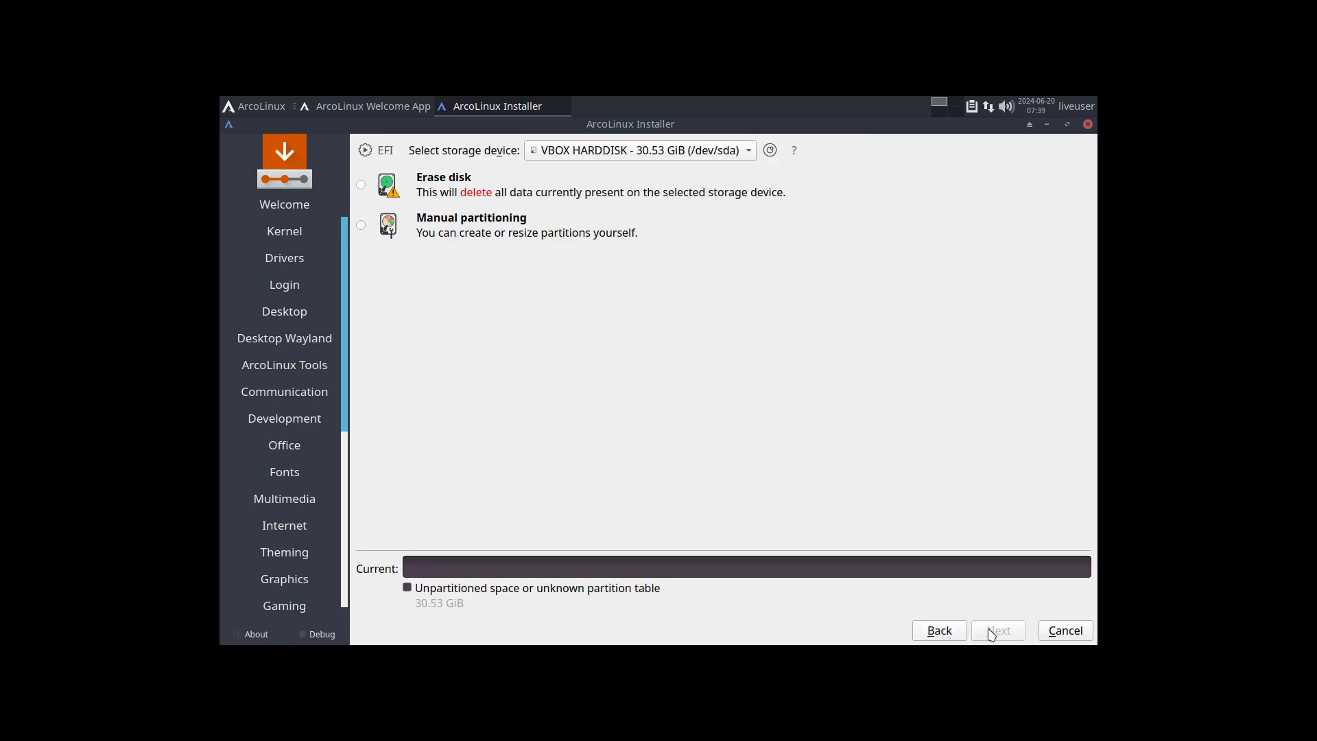
Step: Choose Erase disk with ext4 and Swap (no Hibernate), then continue to the user page
click(444, 183)
click(594, 233)
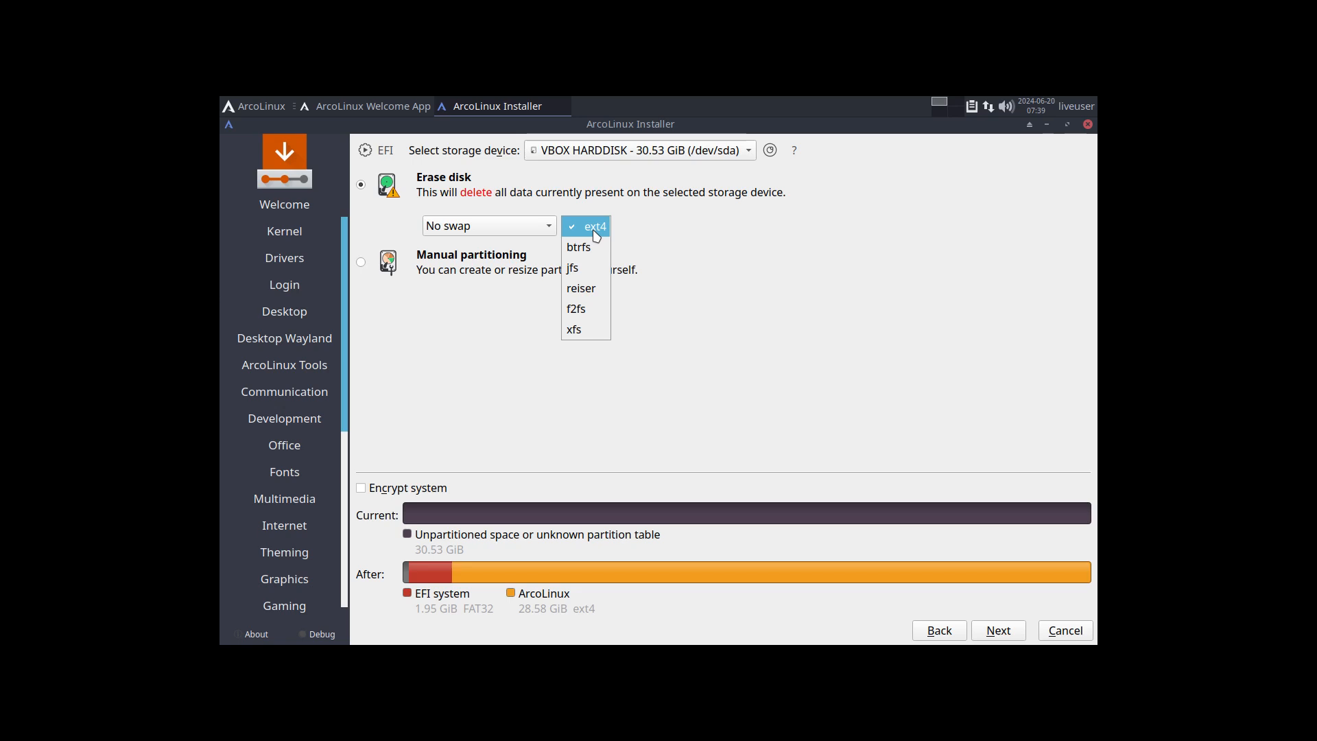
click(595, 233)
click(543, 231)
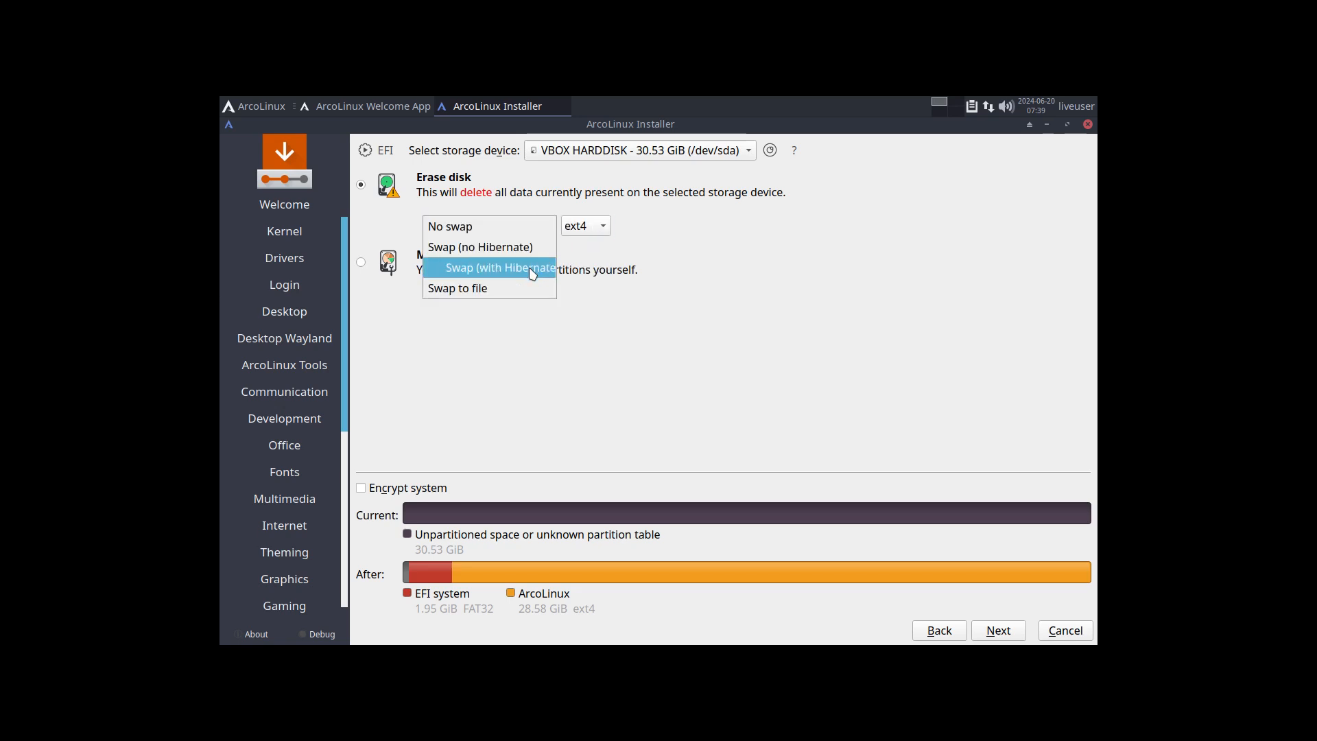
click(533, 274)
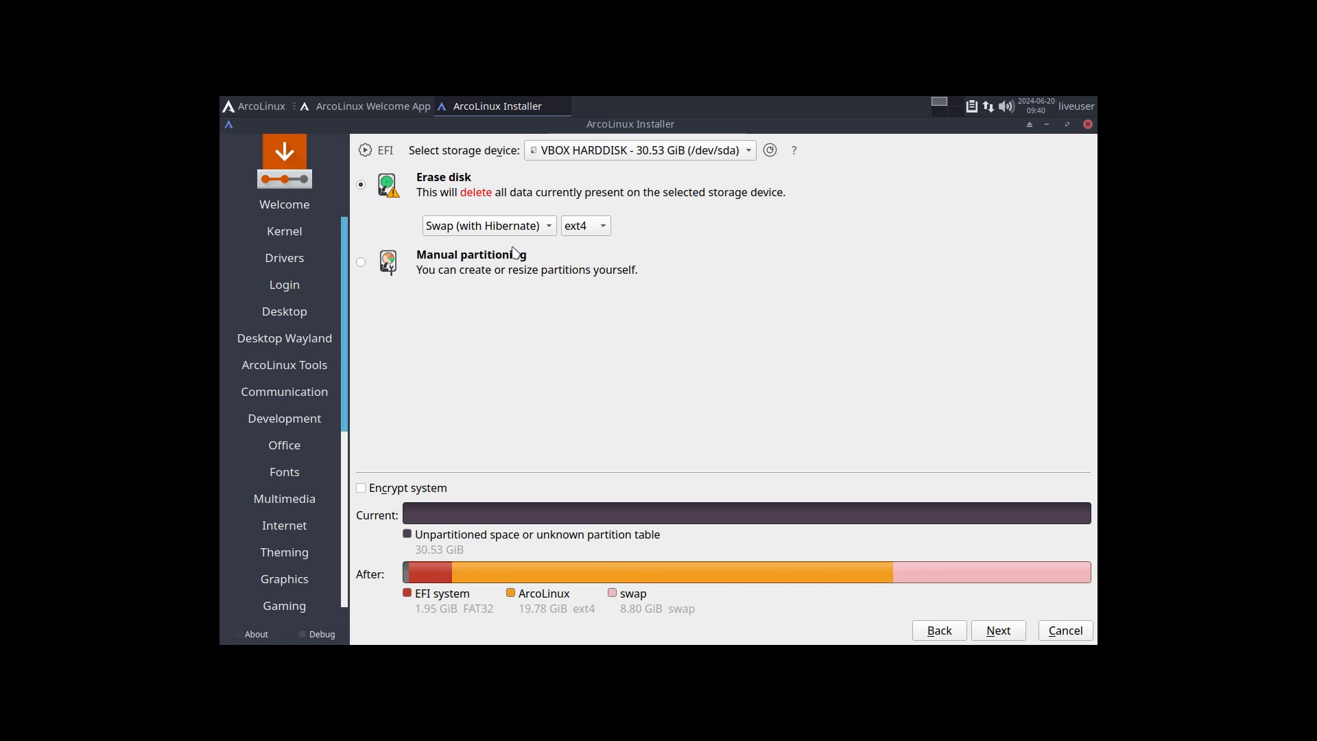
click(529, 232)
click(491, 205)
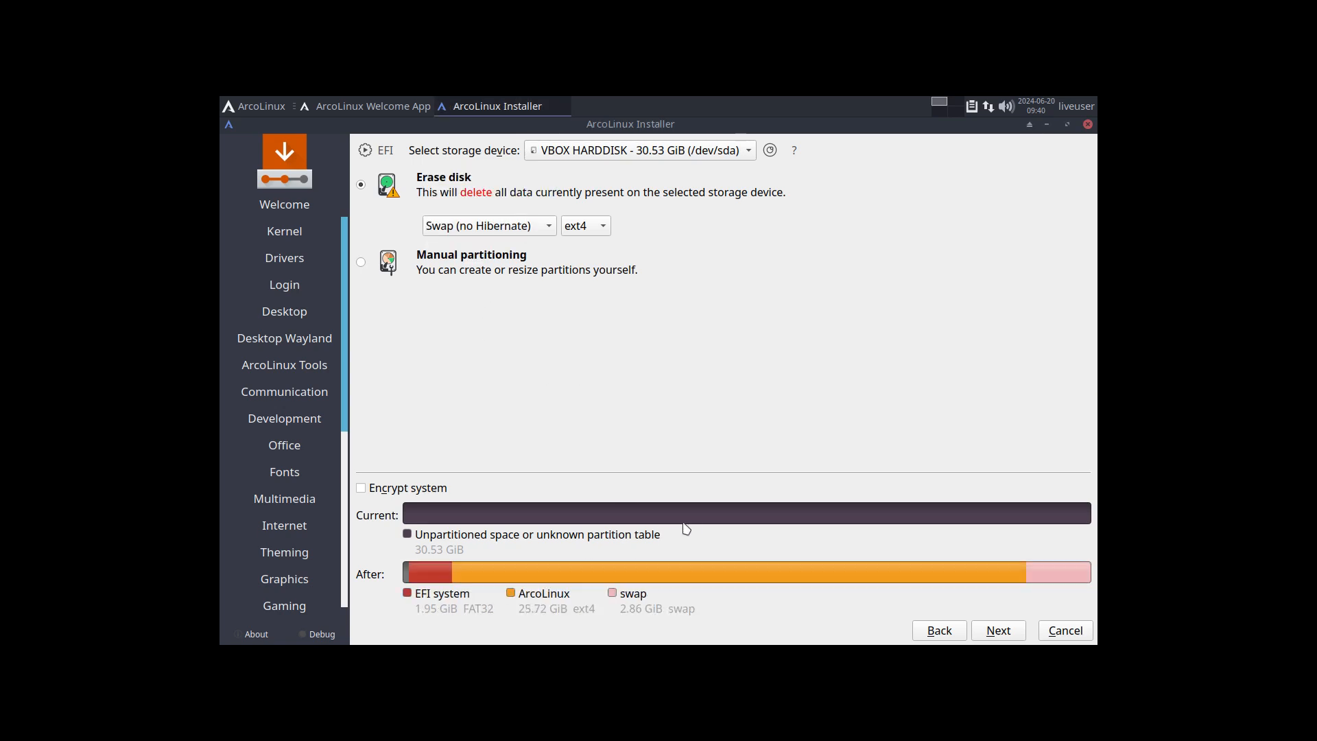
click(1000, 631)
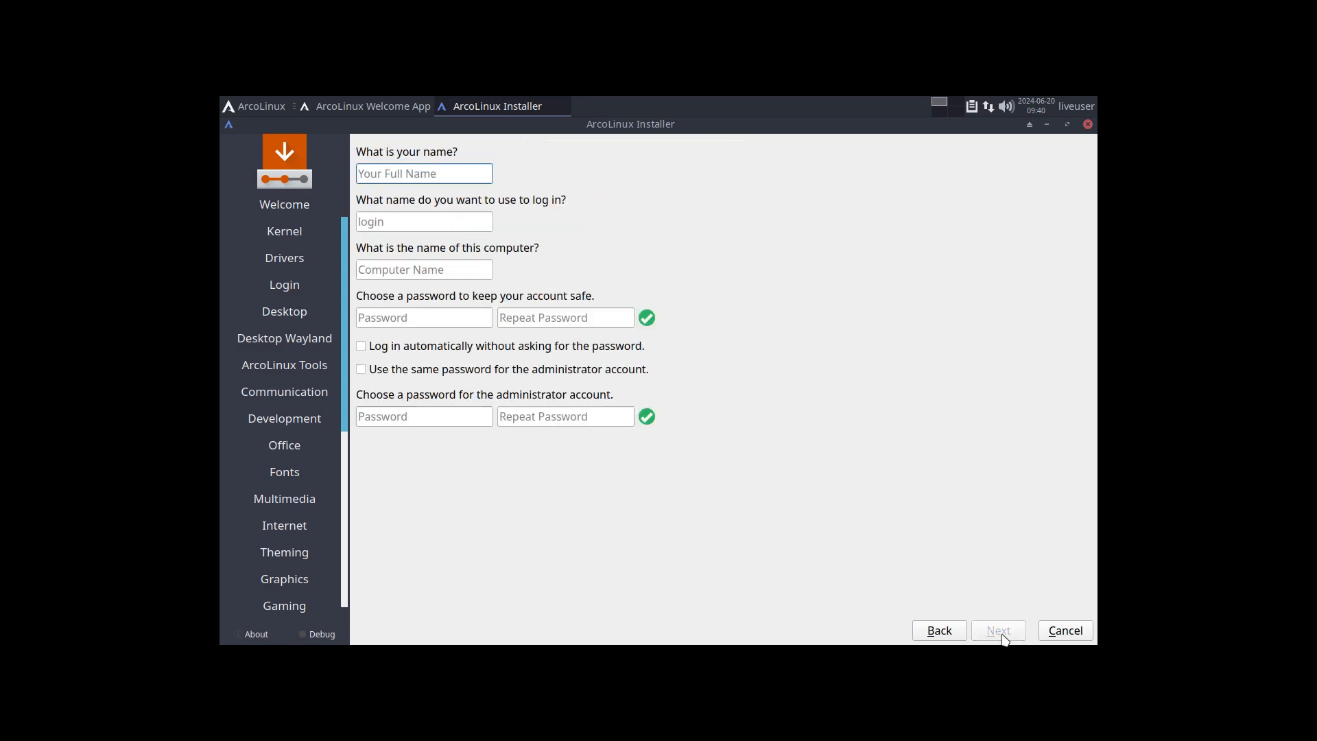
Step: Enter the user's name and password, enable auto-login, and reuse the password for administrator
key(Tab)
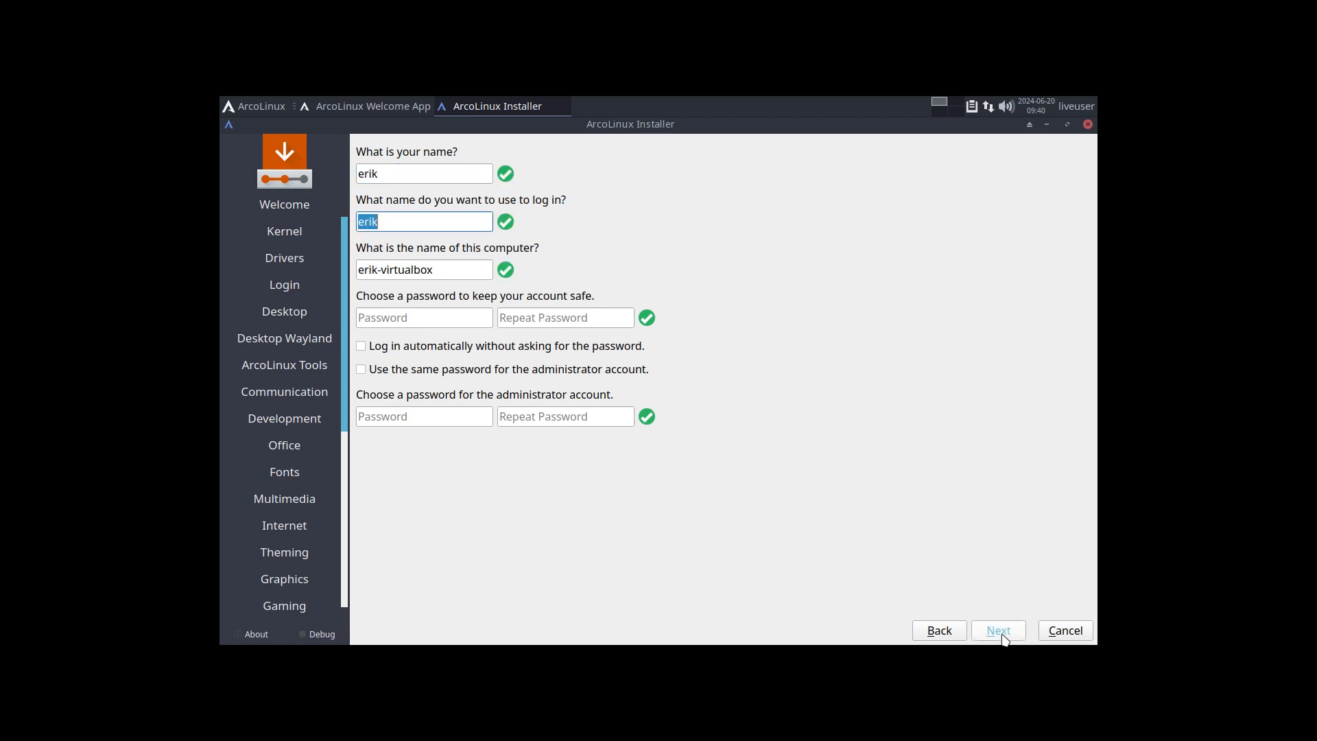
key(Tab)
key(Tab)
key(Tab)
key(Tab)
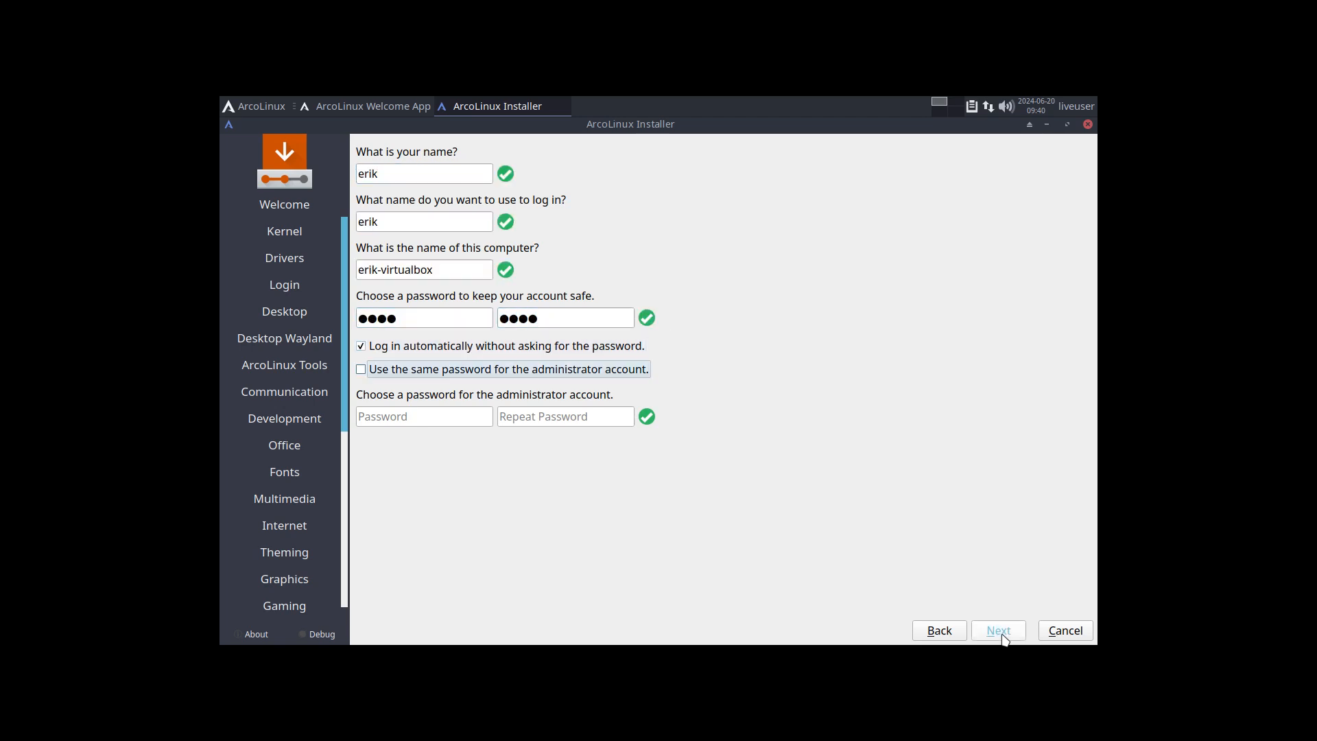
key(Tab)
Step: Start the installation from the summary, confirm Install Now, and exit full screen
click(998, 630)
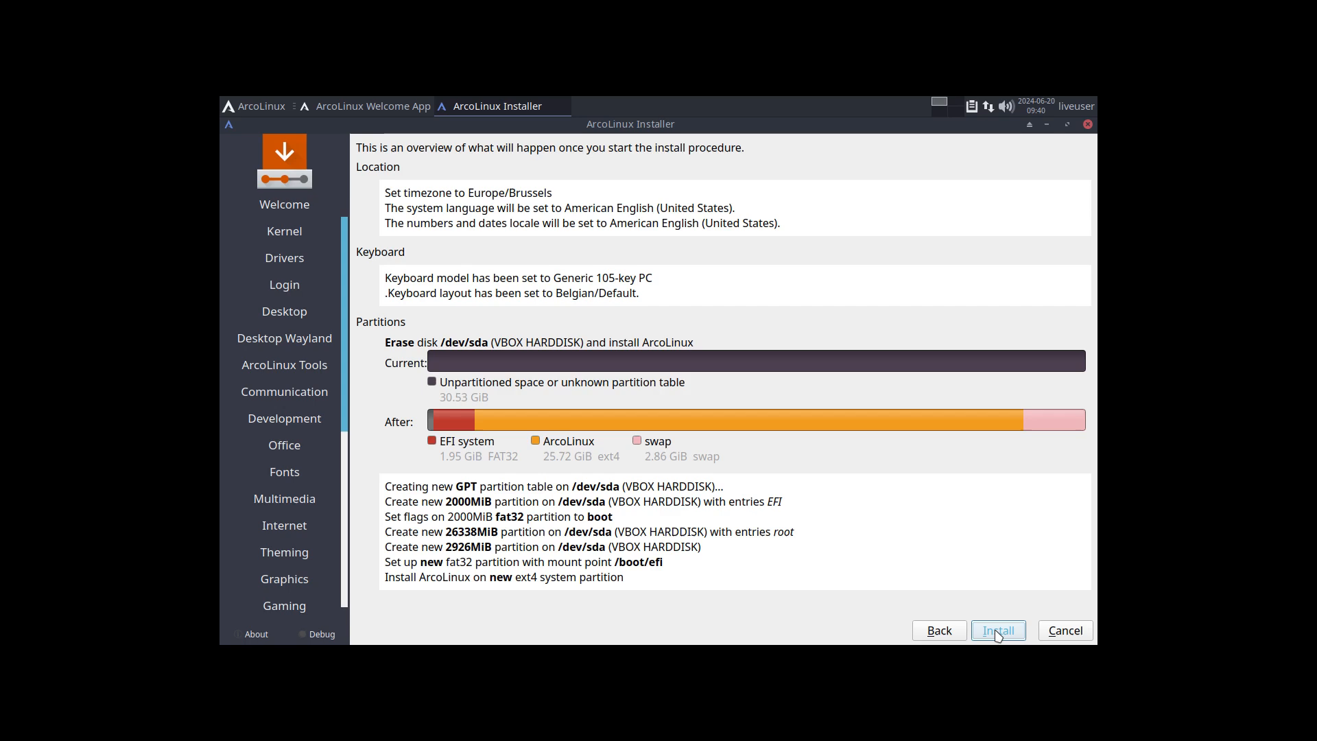
click(997, 630)
click(729, 390)
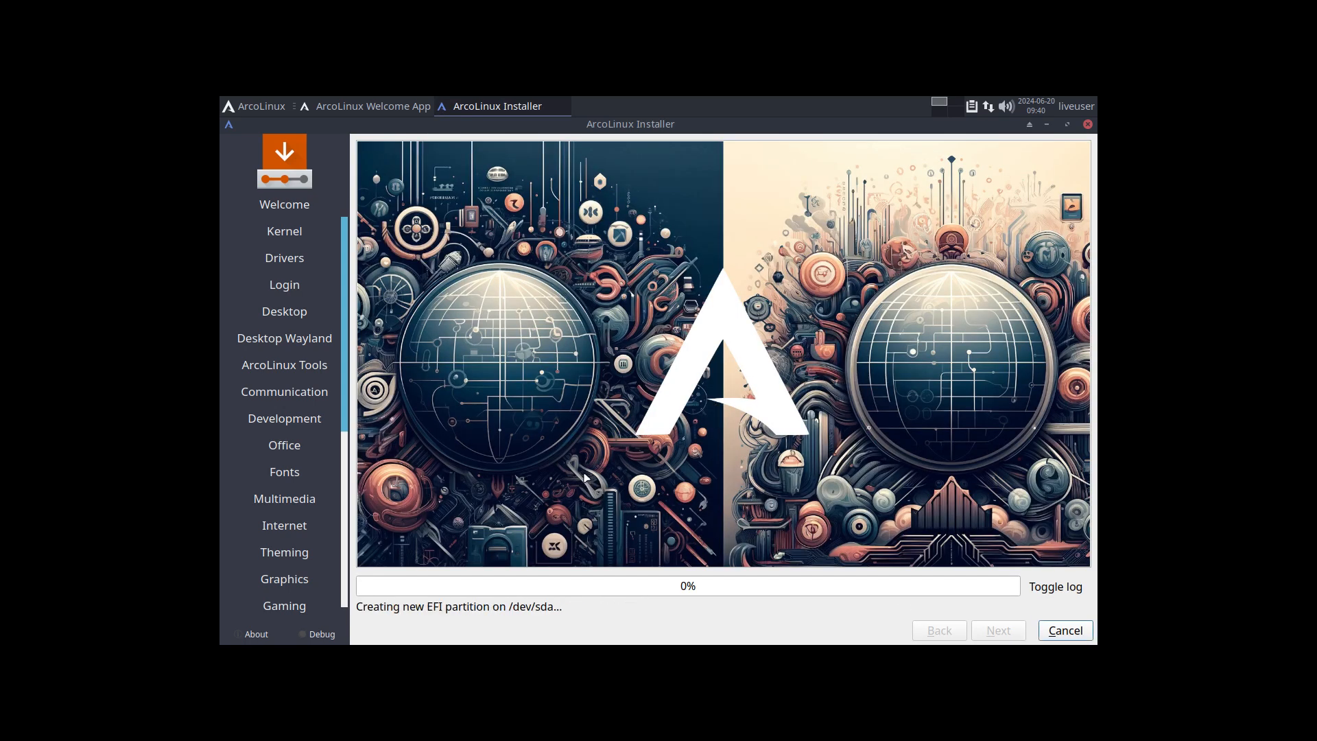
key(ctrl+f)
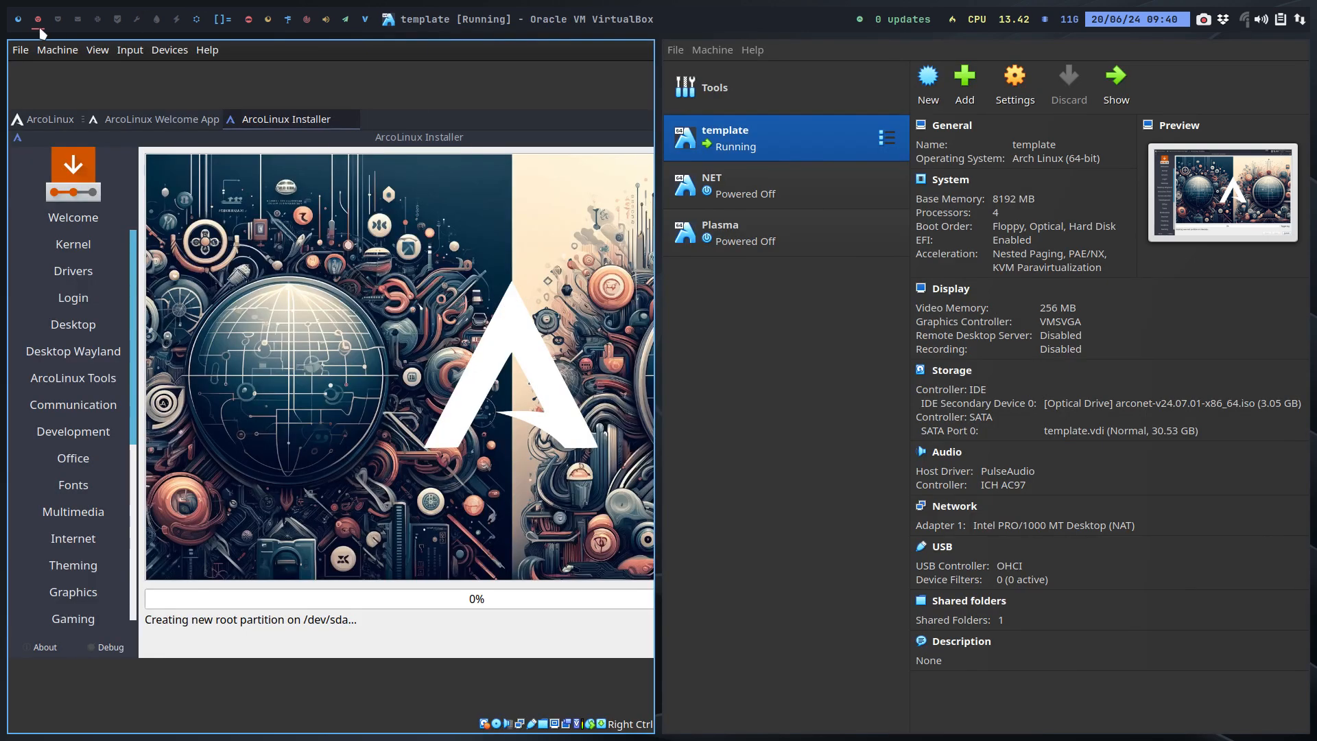
Step: Switch to the browser workspace and open a search within the ArcoLinux channel's playlists page
click(18, 18)
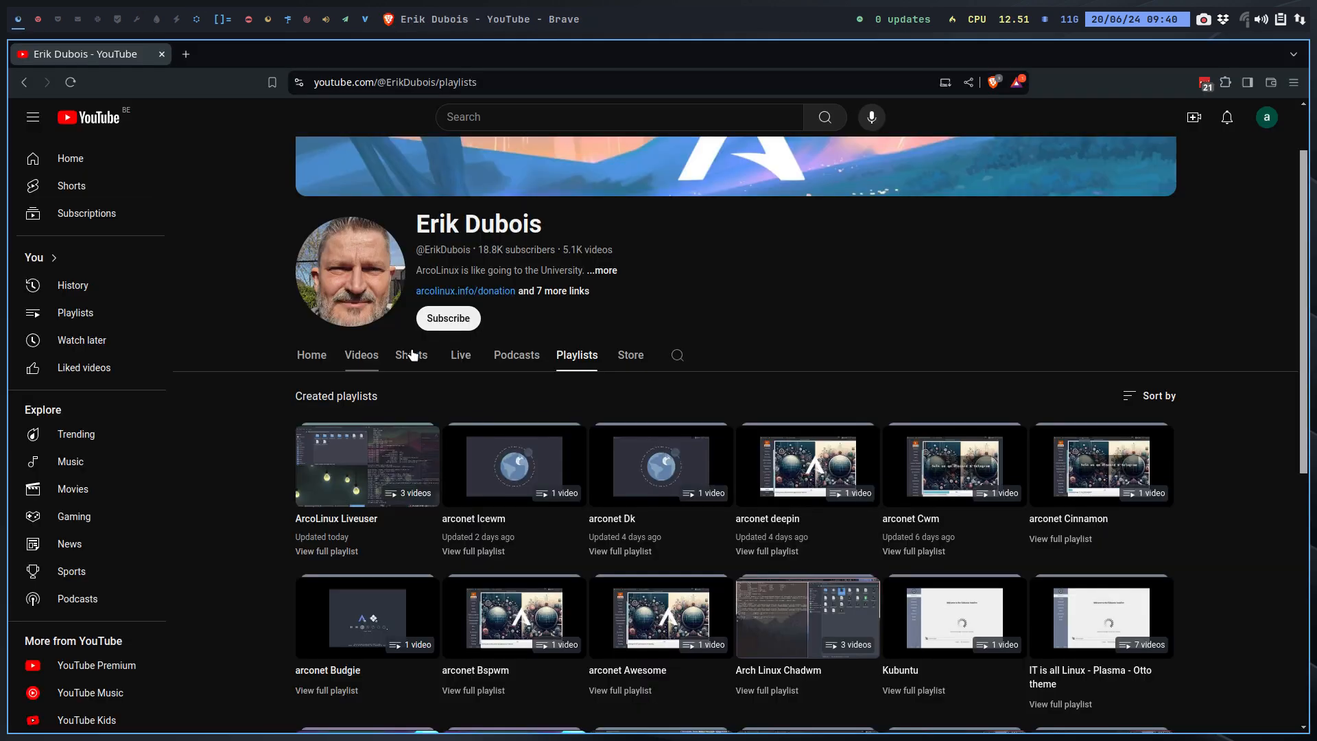
click(677, 357)
click(378, 84)
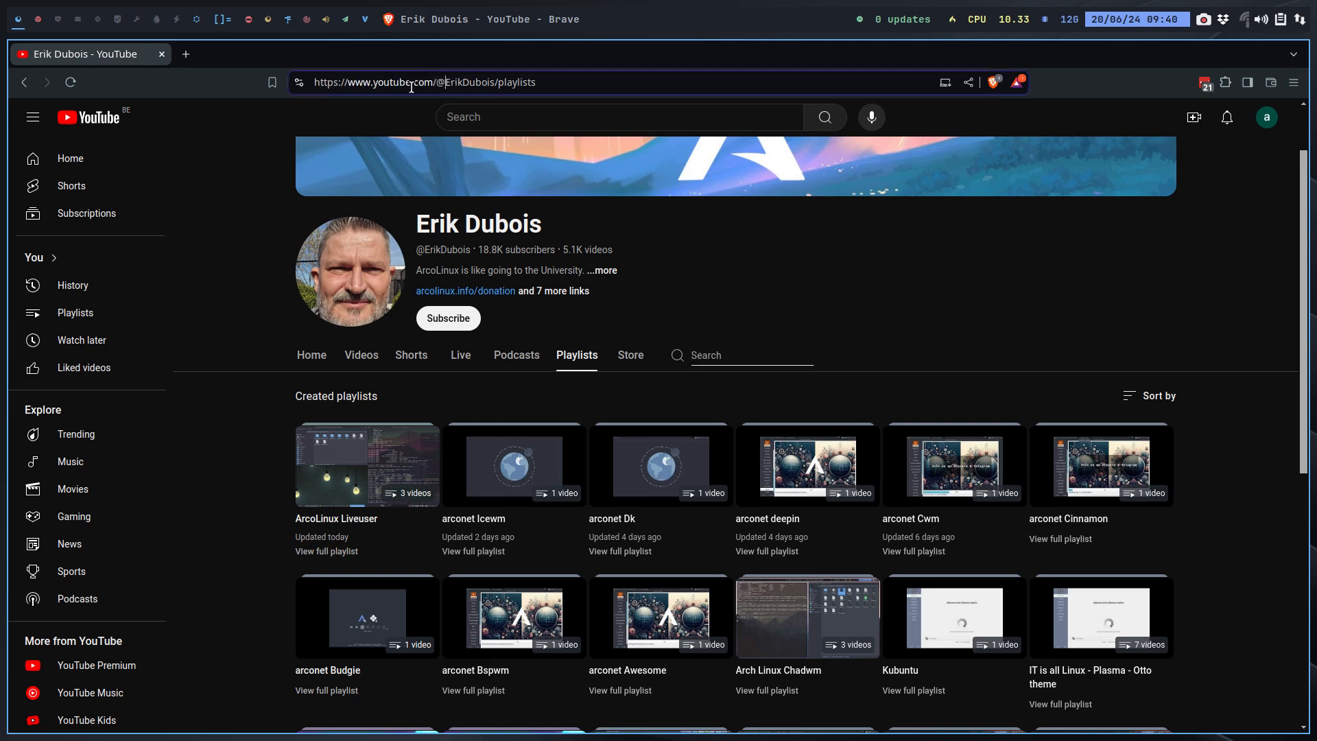
drag(489, 81, 607, 87)
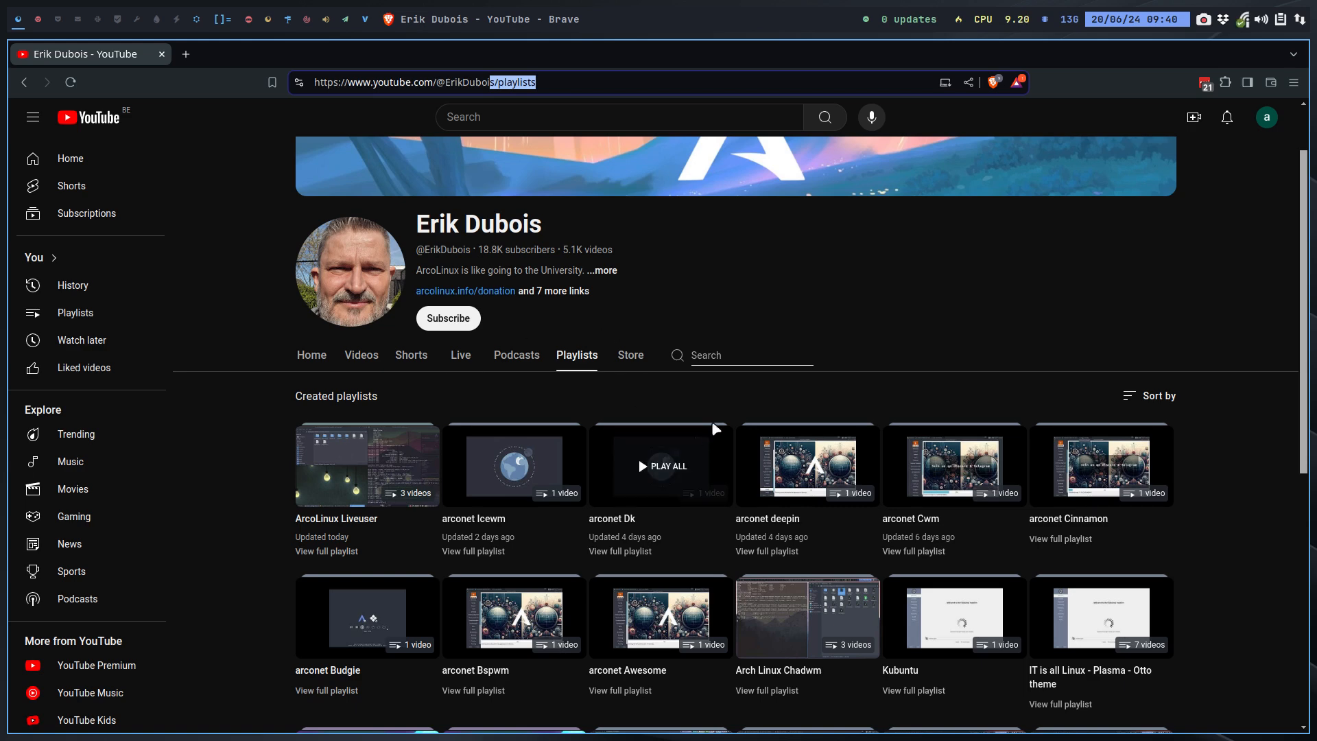
click(695, 355)
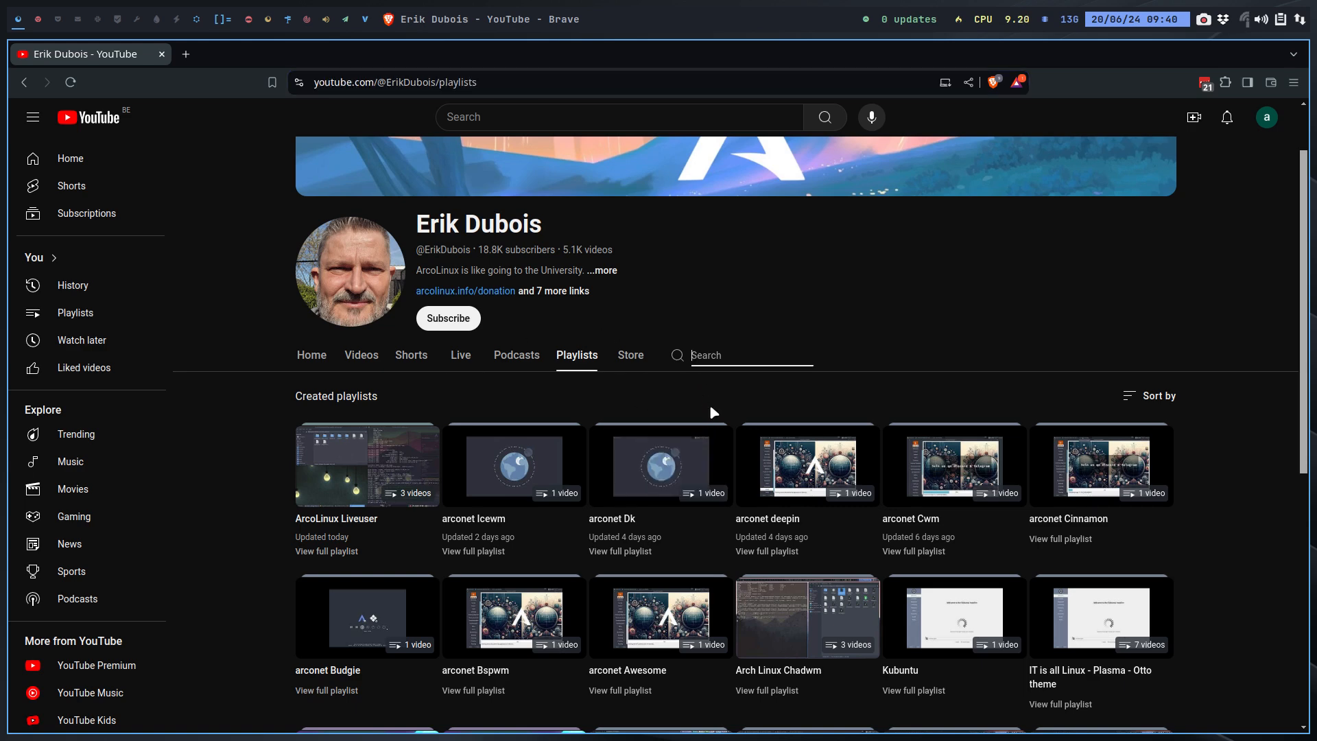
Step: Search the ArcoLinux channel for 'dusk' and scroll through the results
text(dusk)
key(Return)
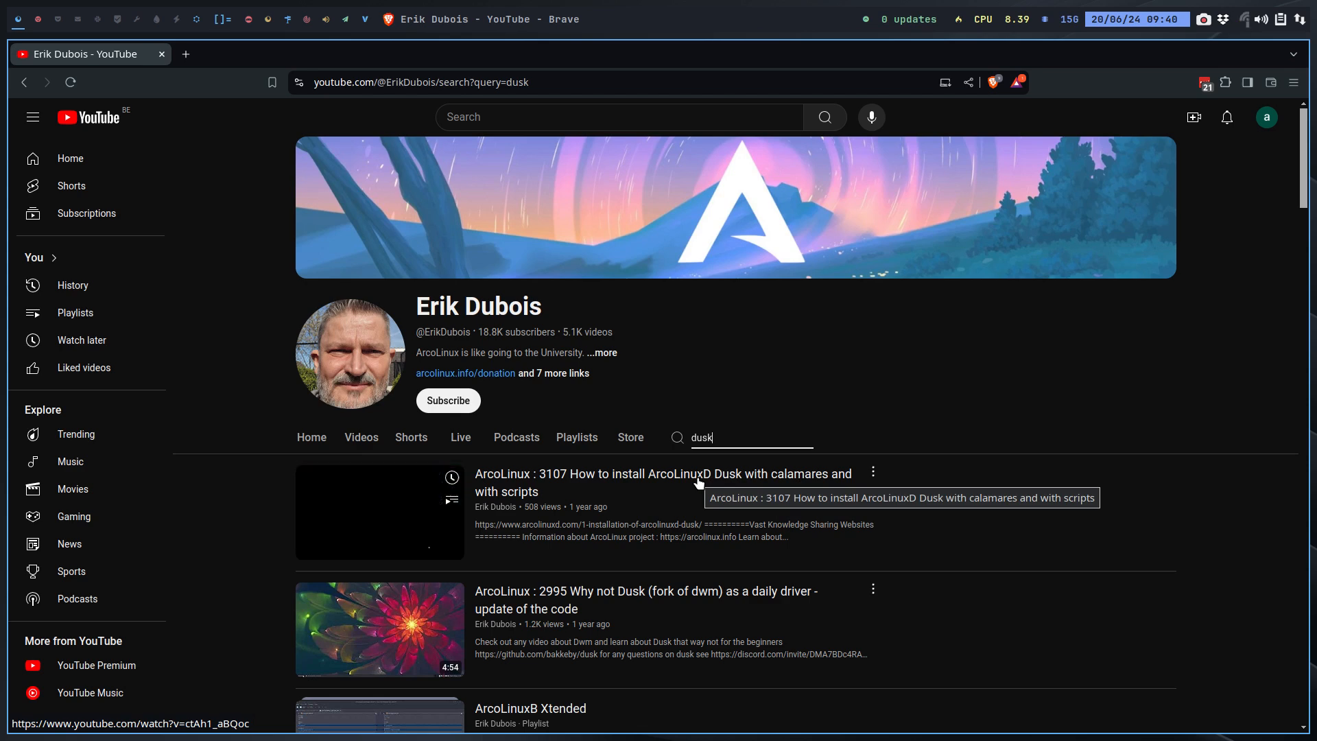
scroll(699, 482, down, 3)
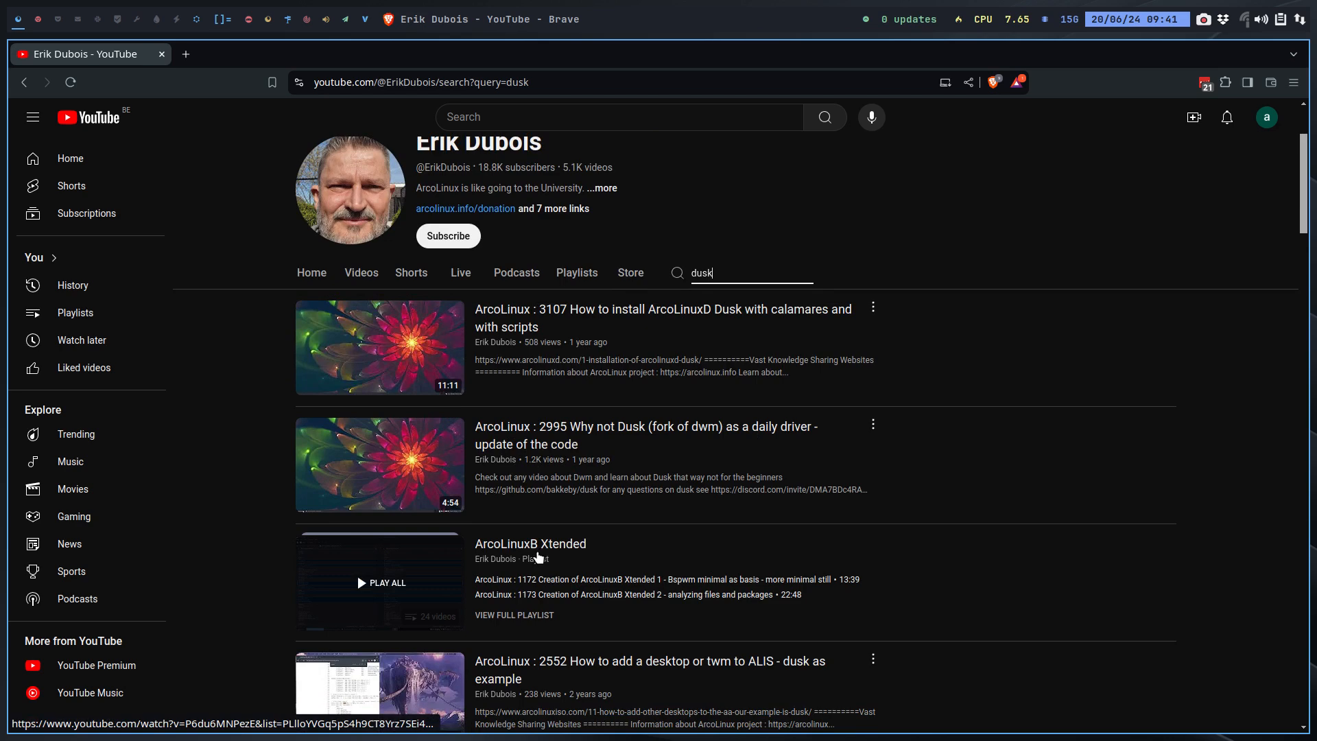
scroll(570, 610, down, 4)
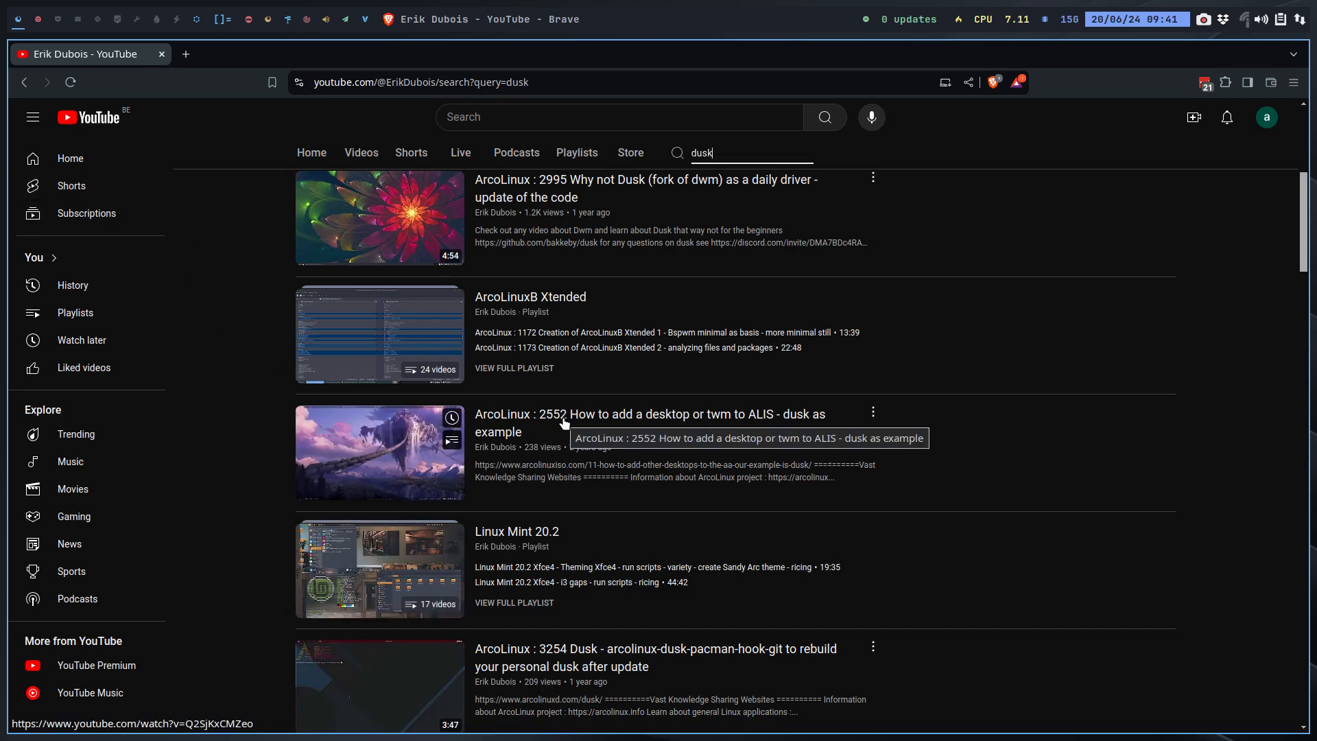
scroll(586, 494, down, 3)
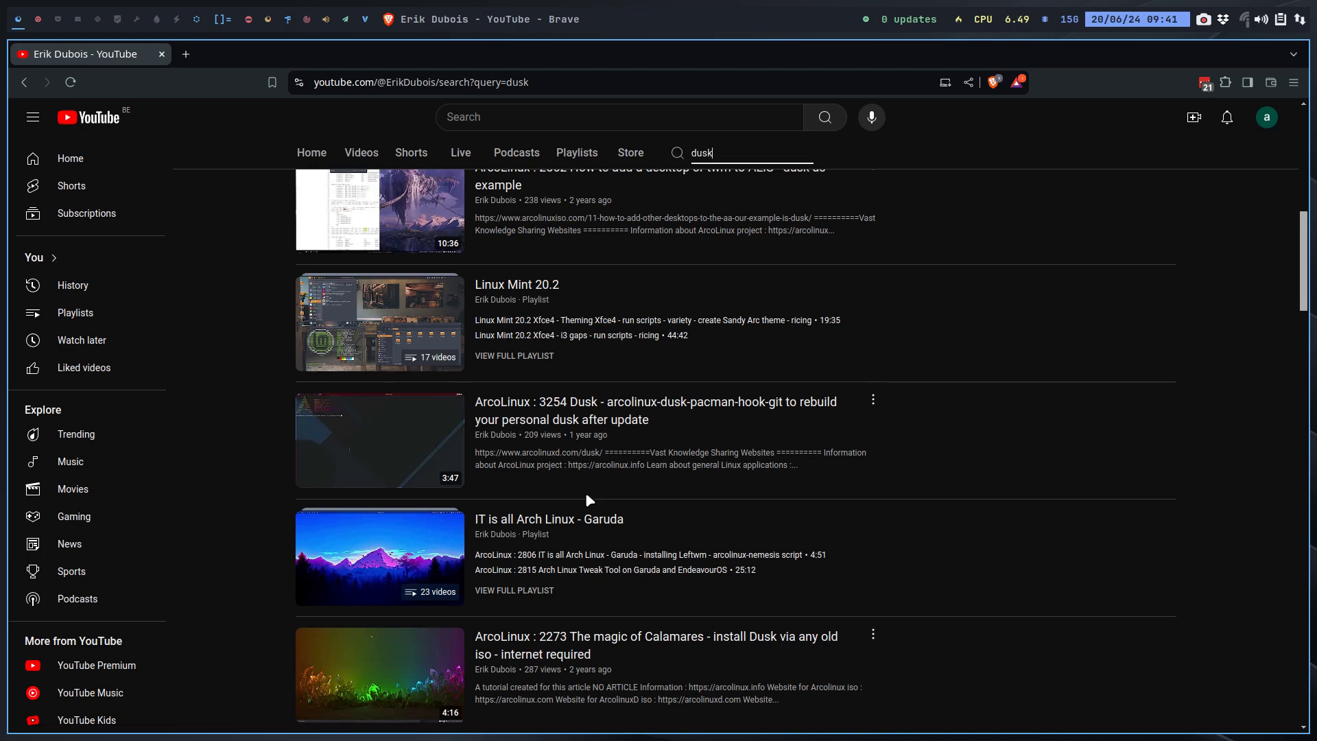
scroll(586, 494, down, 3)
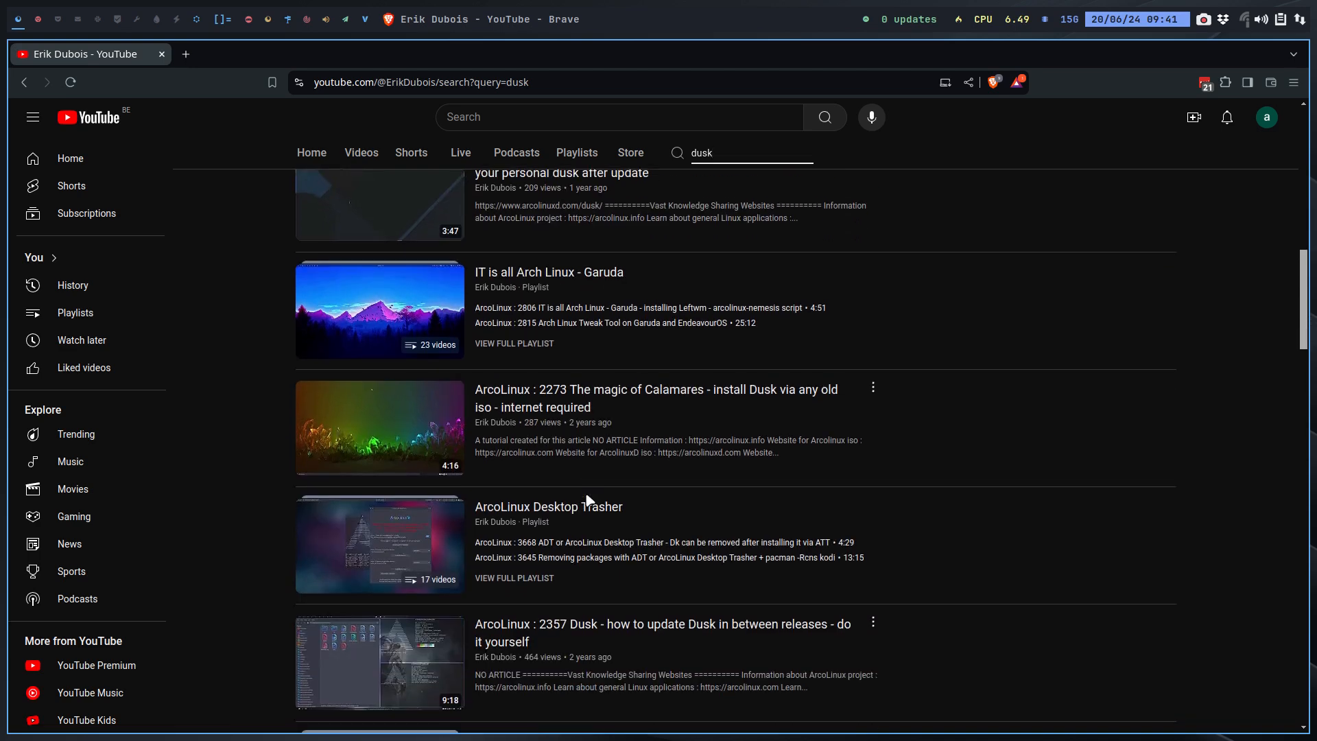
scroll(586, 498, up, 10)
Step: Return to the channel's Playlists tab, scroll through all playlists, and start find-in-page
click(572, 437)
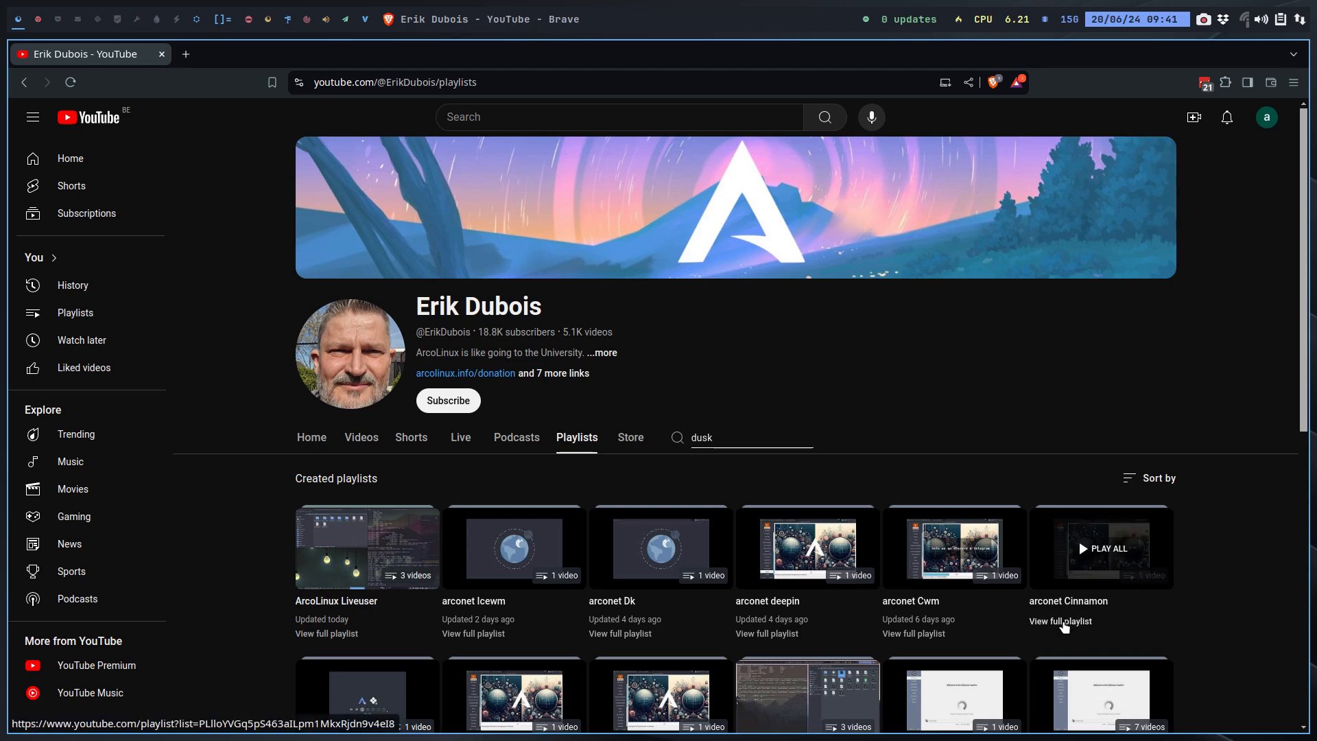
scroll(504, 586, down, 3)
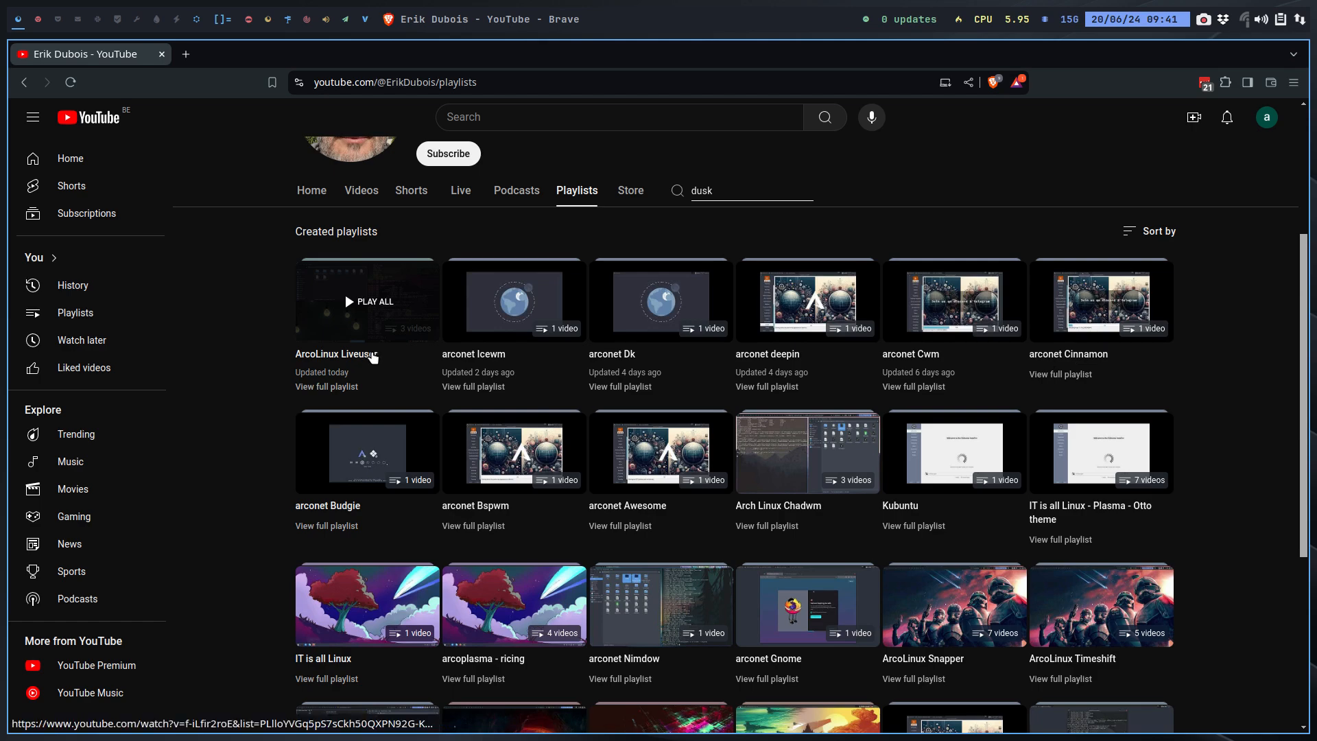
scroll(1218, 498, down, 3)
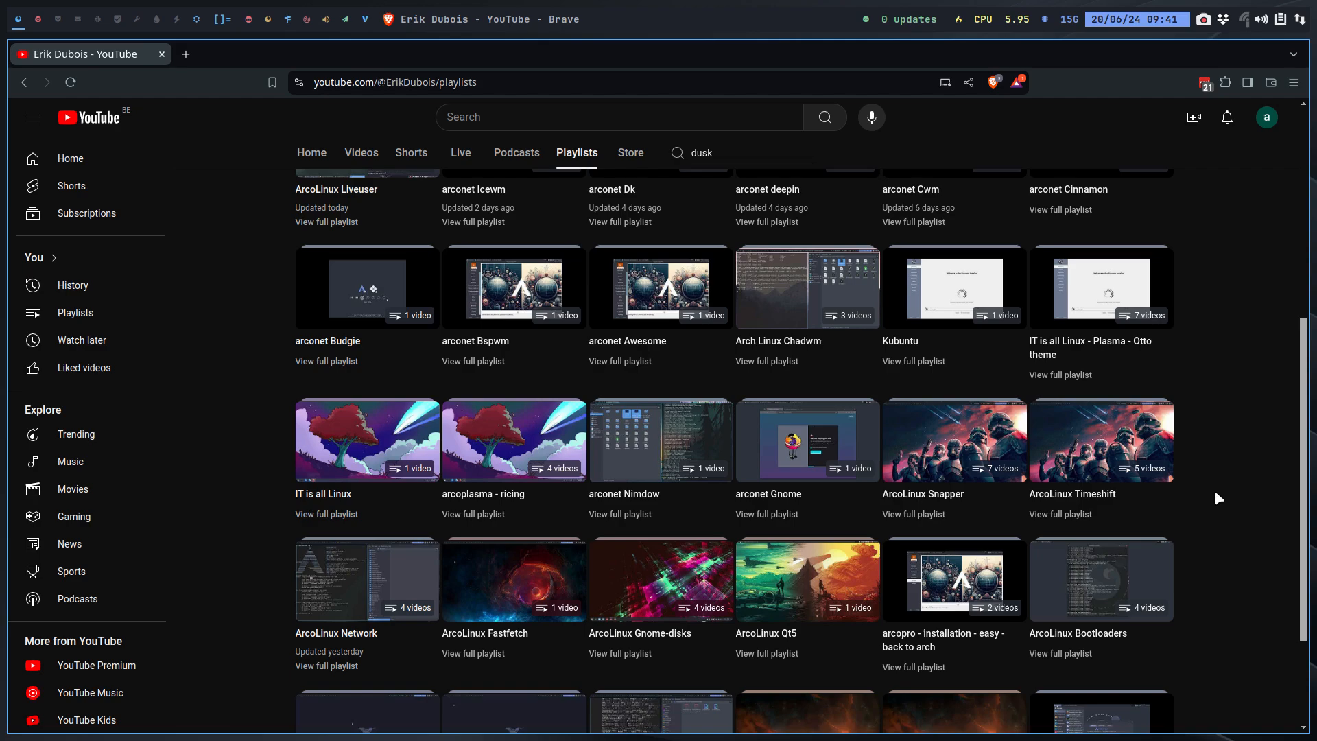
scroll(1216, 494, down, 15)
scroll(1216, 494, down, 15)
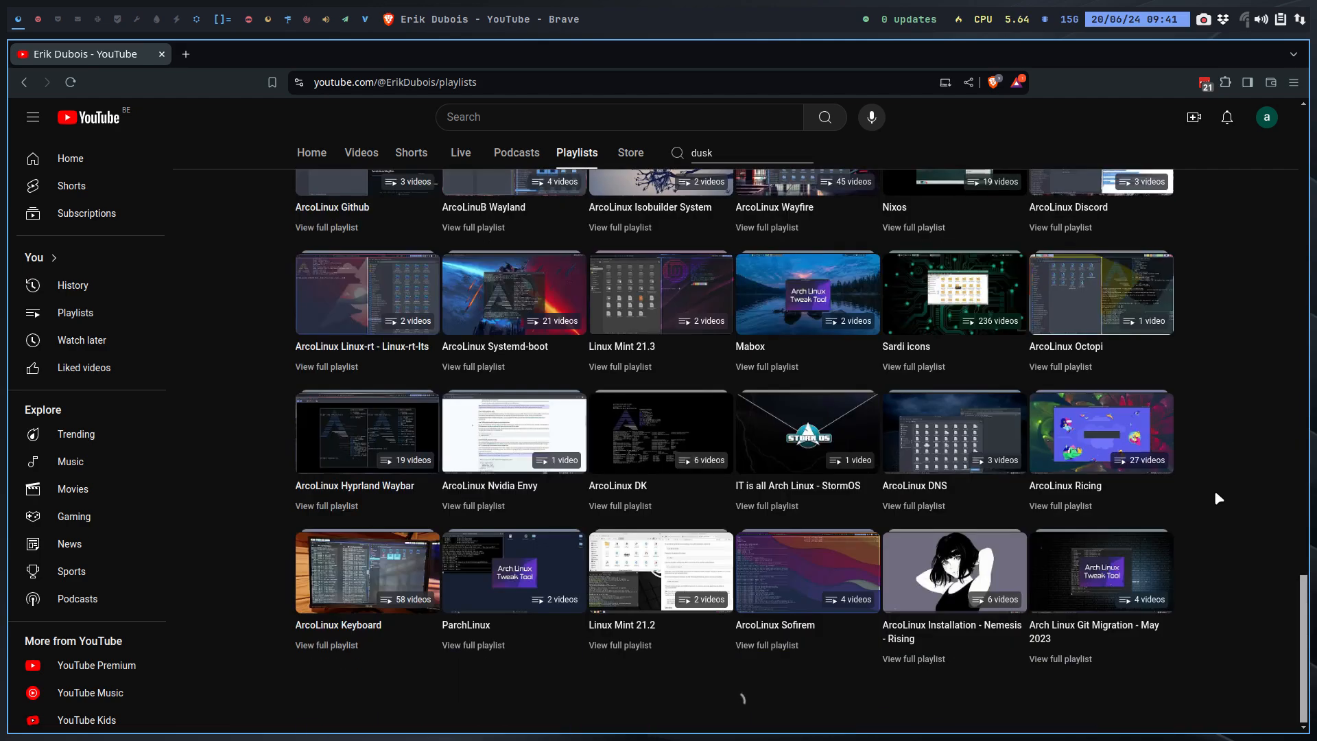
scroll(1218, 498, down, 10)
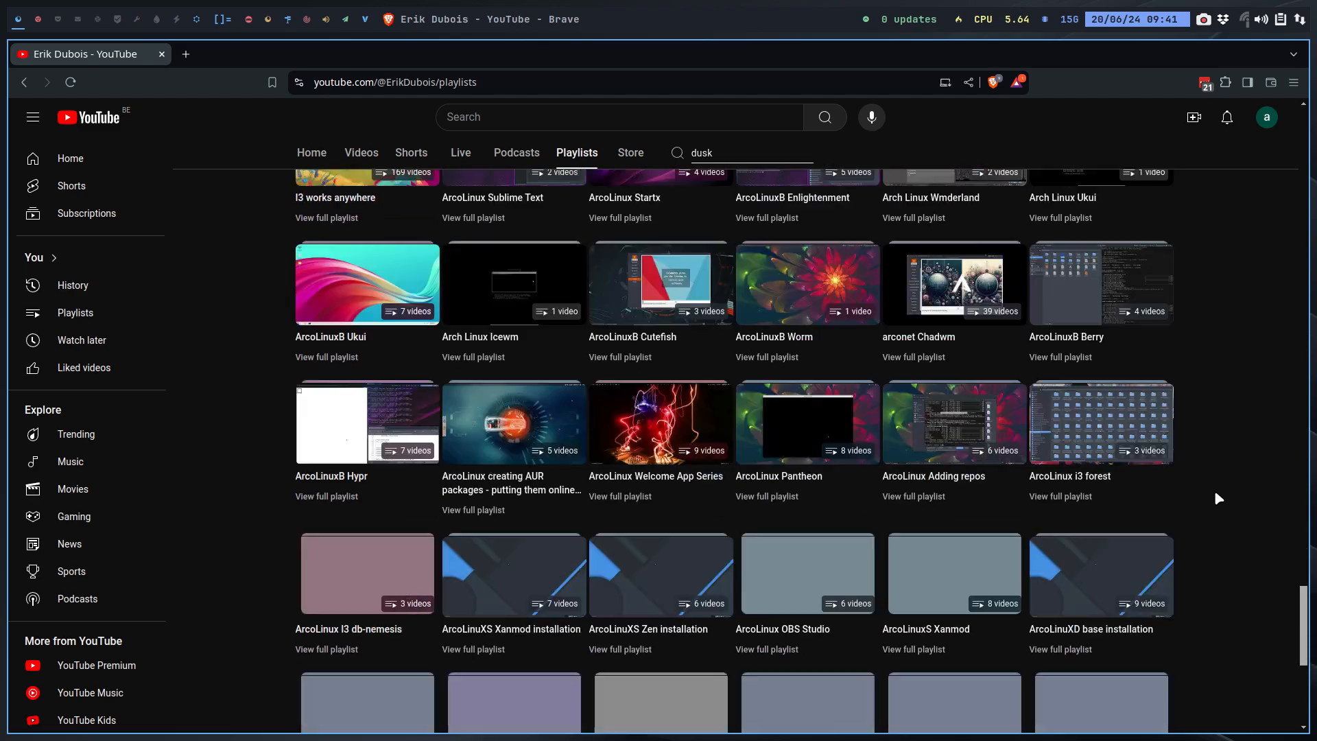
scroll(1218, 497, down, 5)
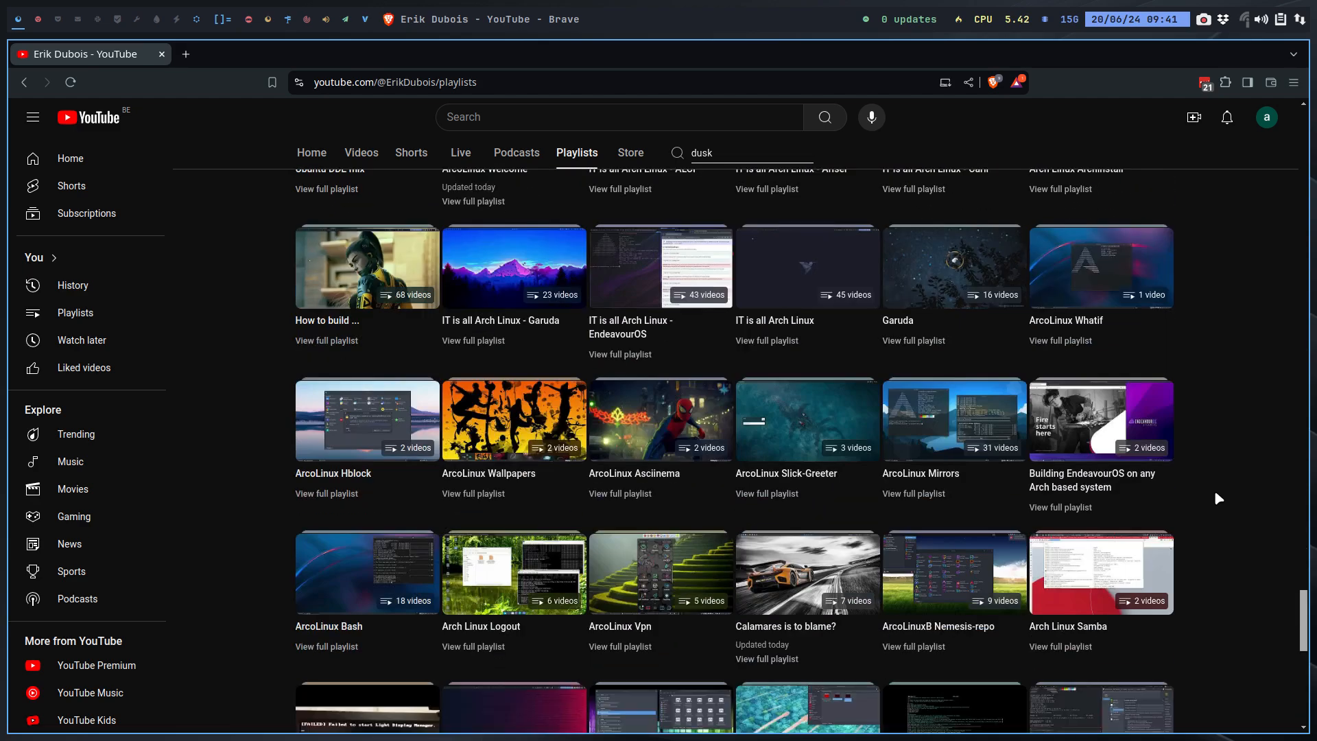
scroll(1218, 497, down, 10)
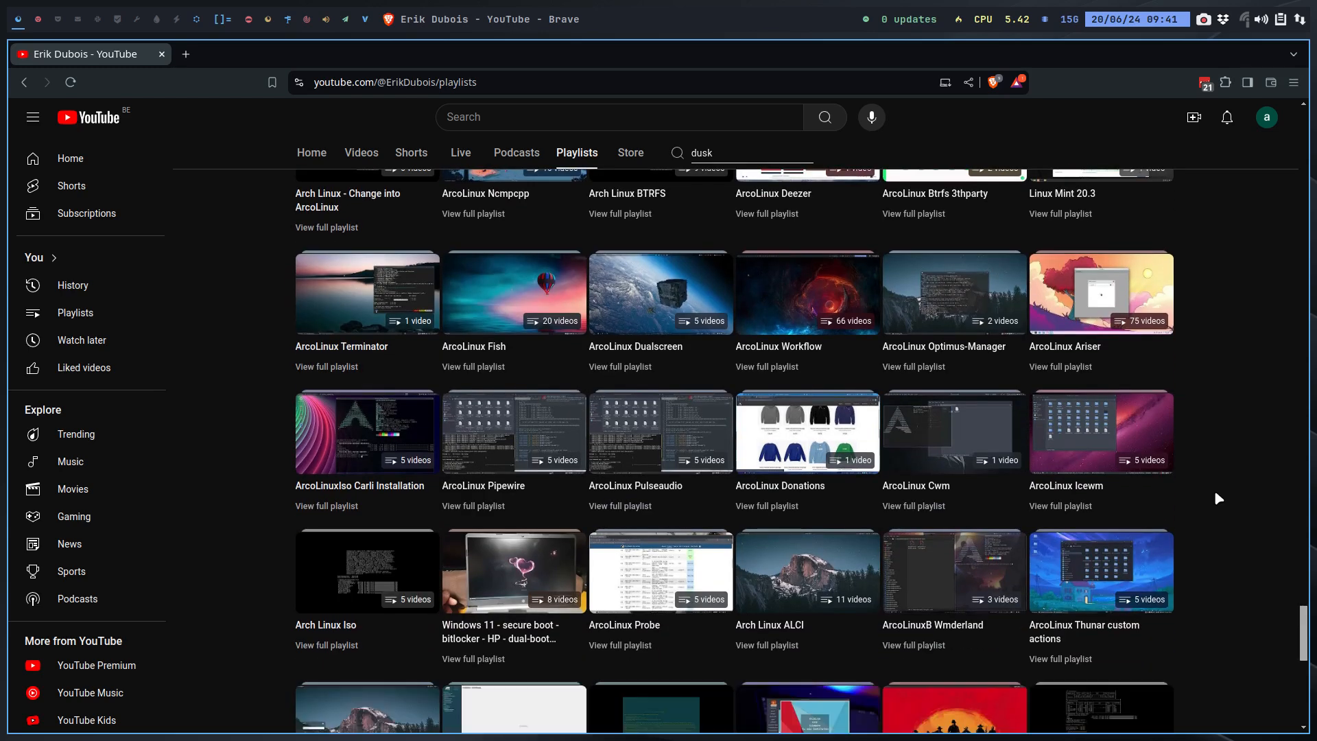
key(ctrl+f)
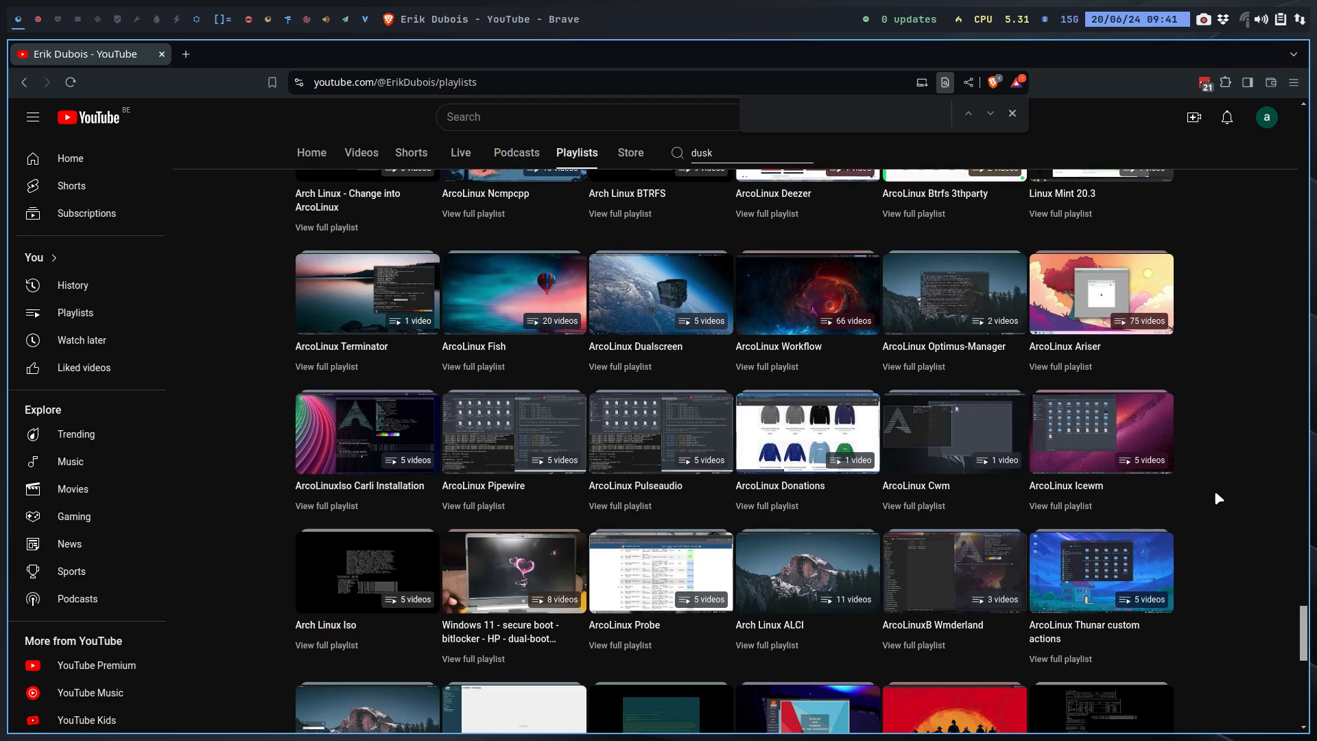
Step: Search the playlists page for 'dusk play', then 'playlist'
text(dusk)
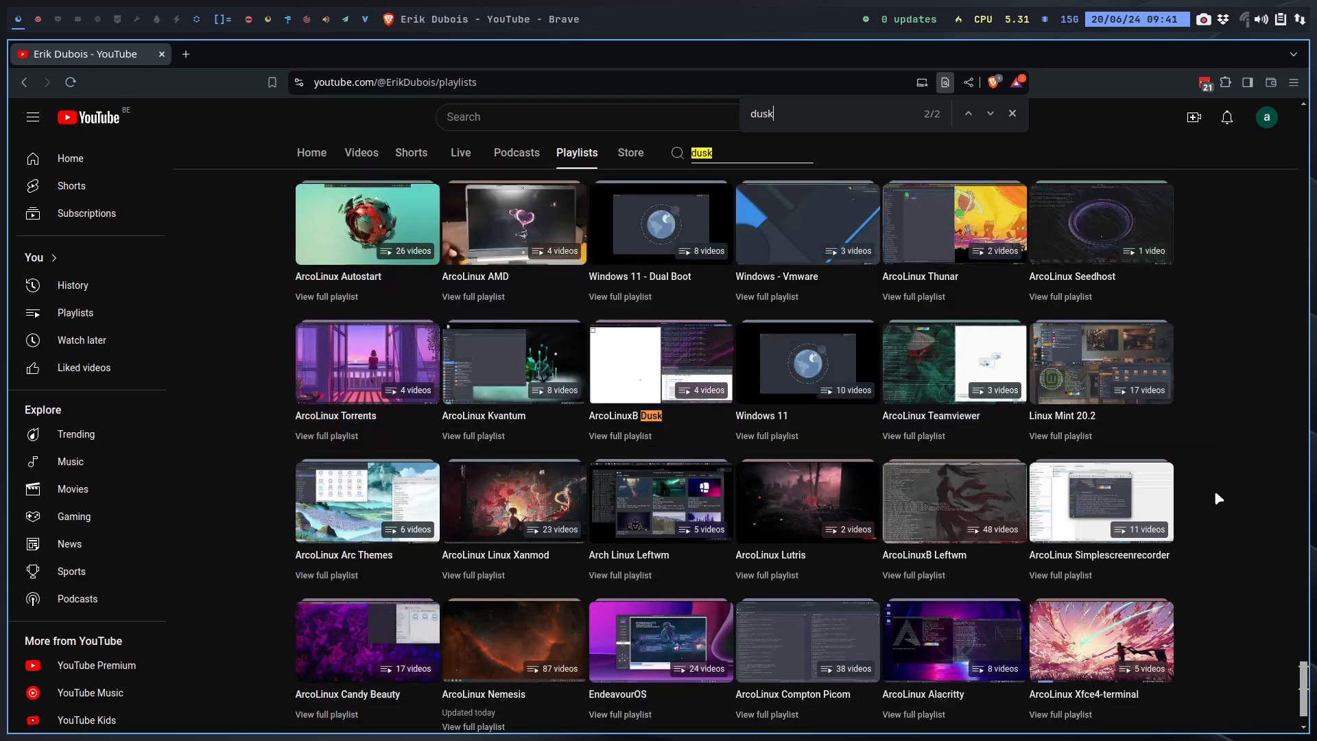
text( play)
key(ctrl+BackSpace)
key(ctrl+BackSpace)
text(playlist)
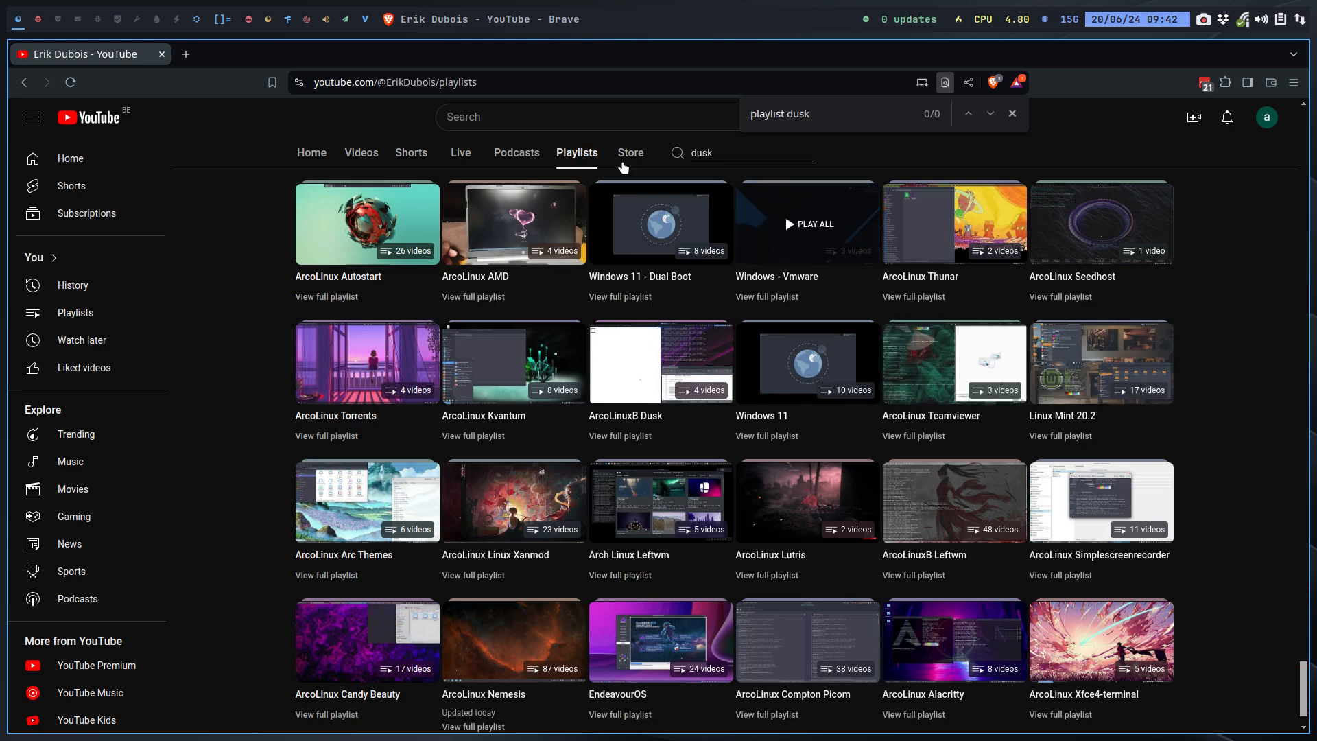
Step: Web search 'youtube arcolinux dusk playlist' and open the Dusk | ArcoLinuxD result
click(501, 87)
text(yo)
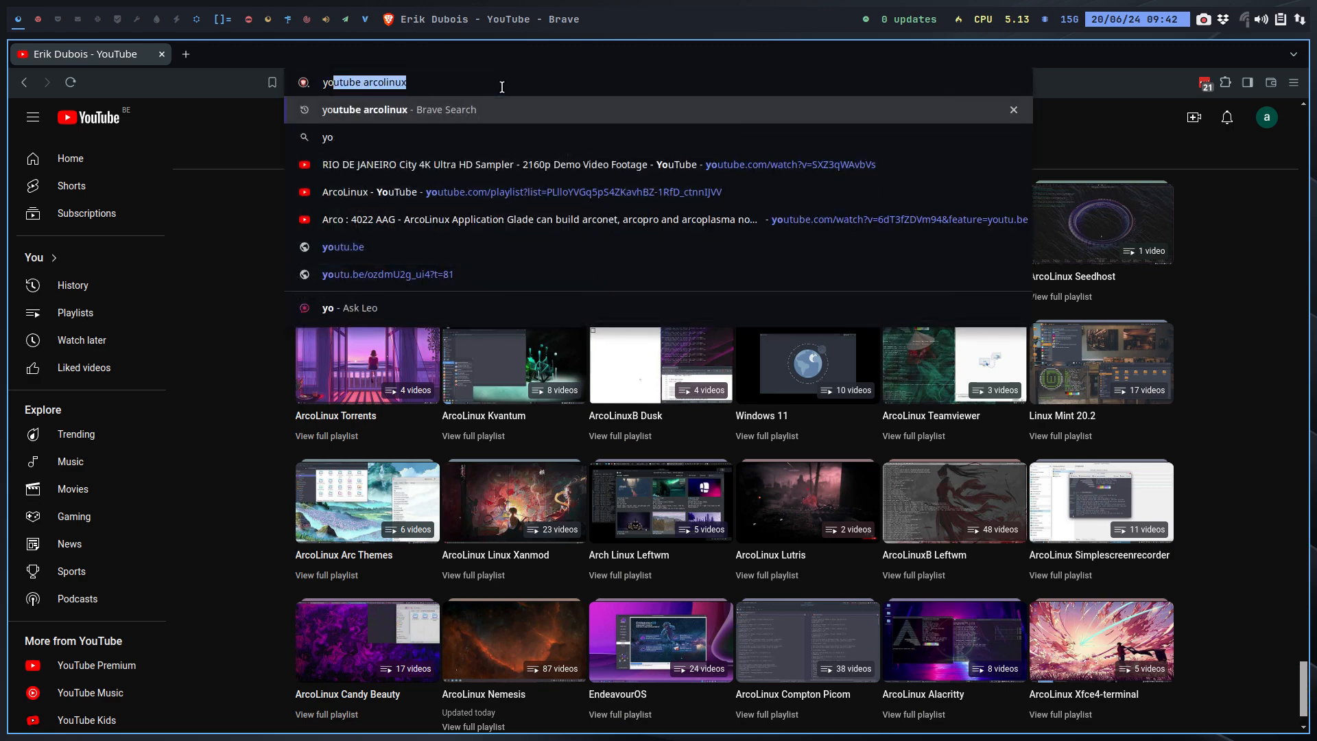
text(utube arco)
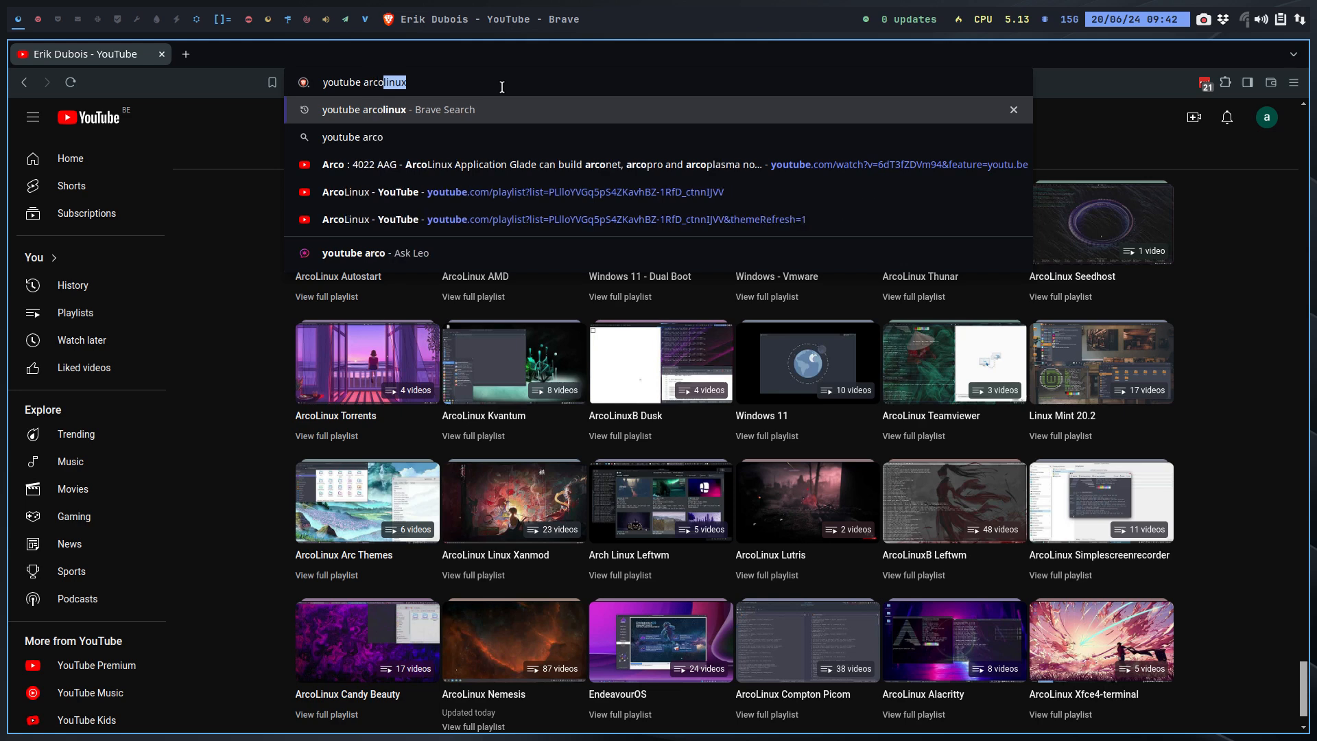
text(linux dusk playlist)
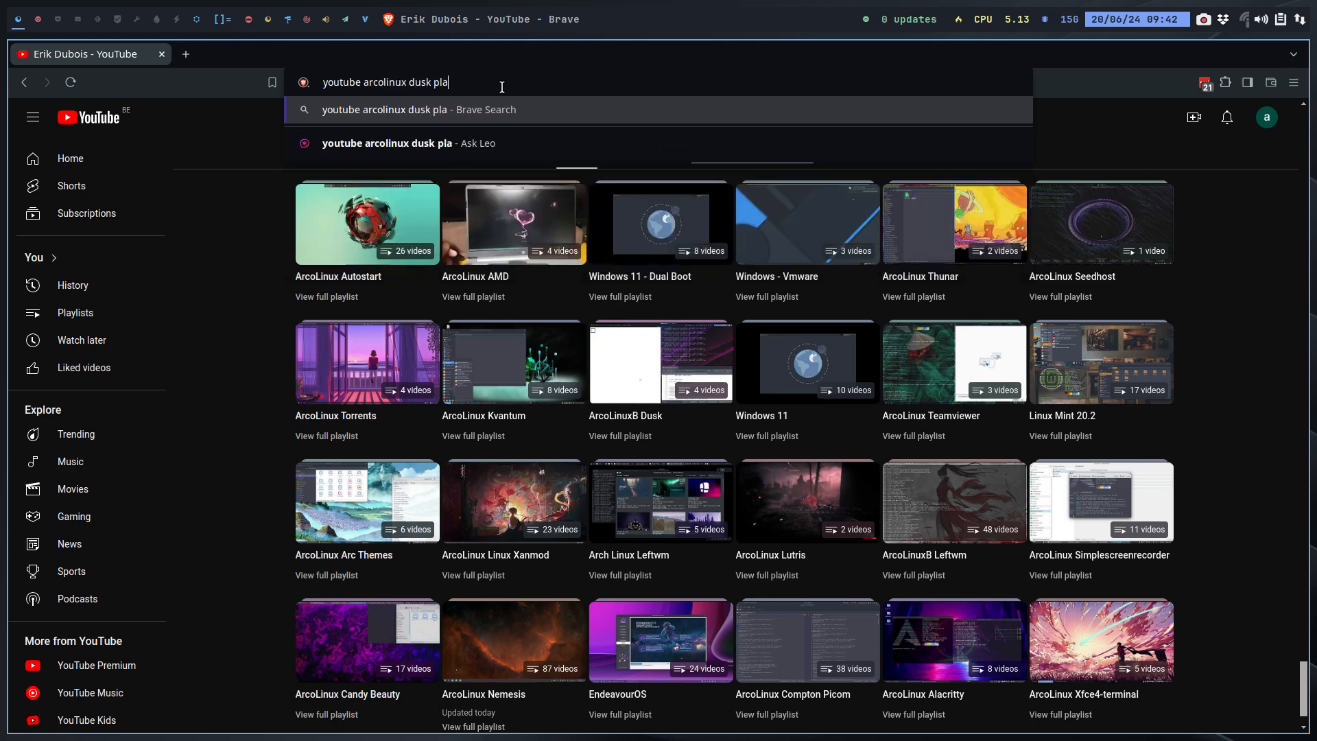
key(Return)
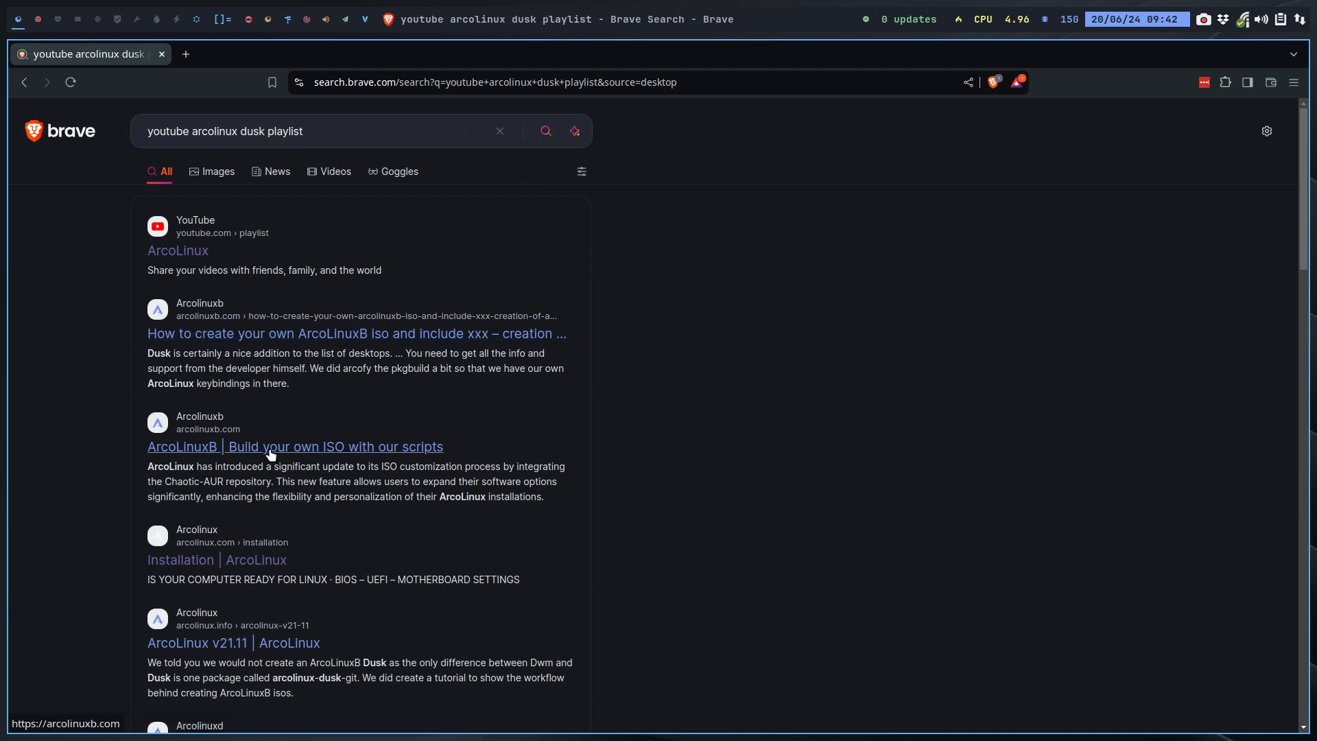
scroll(243, 657, down, 1)
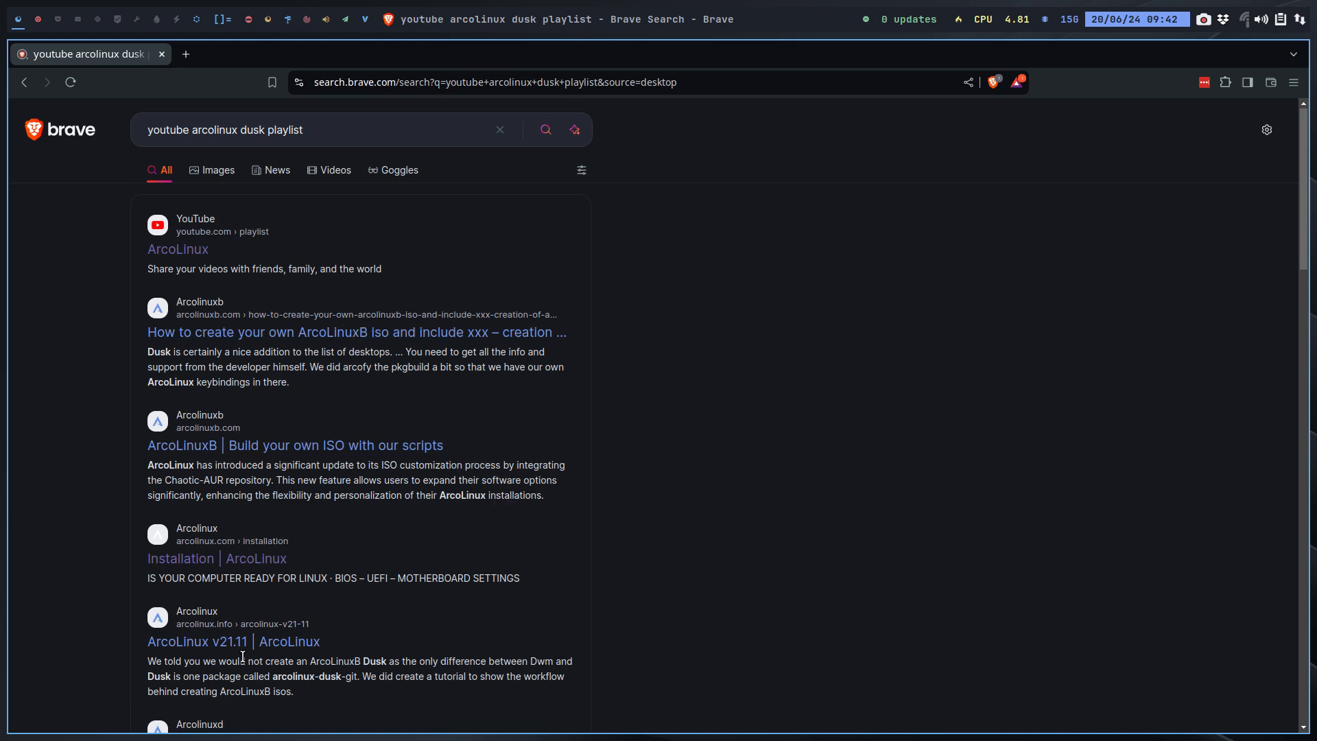
scroll(243, 657, down, 4)
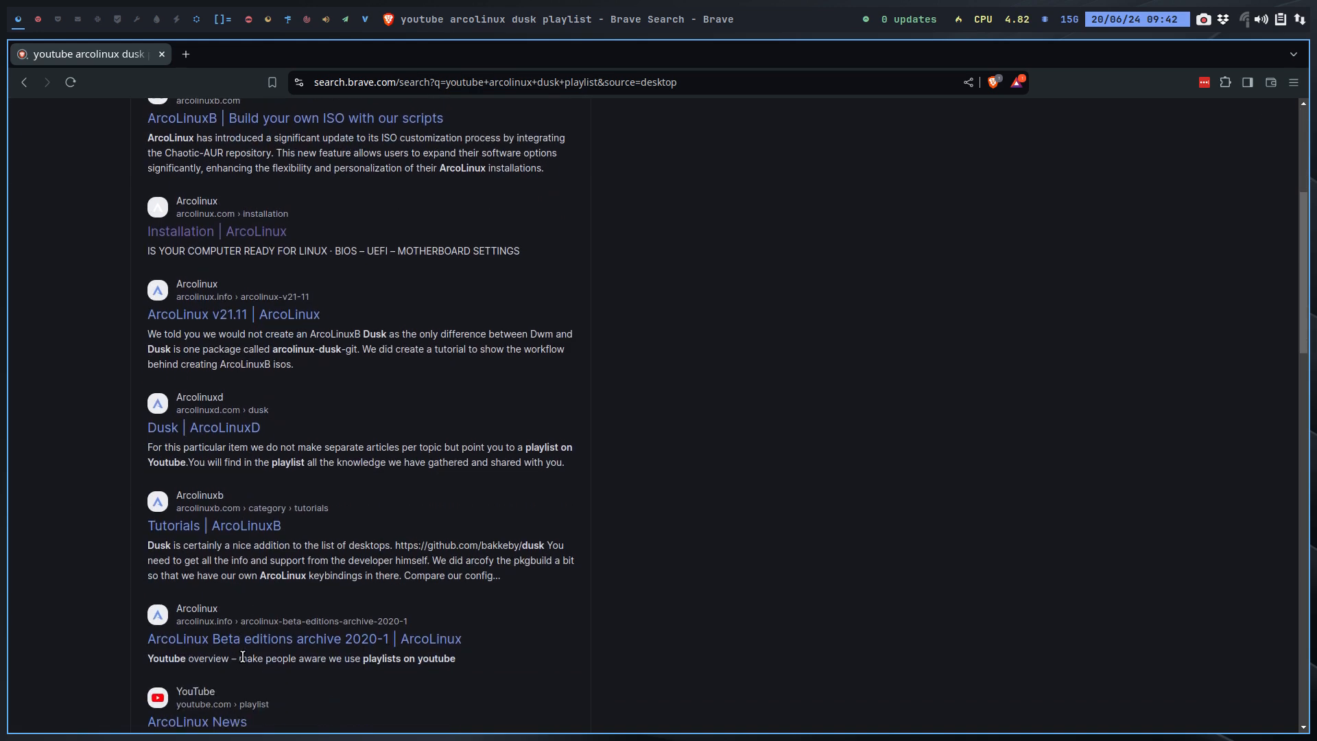
click(218, 428)
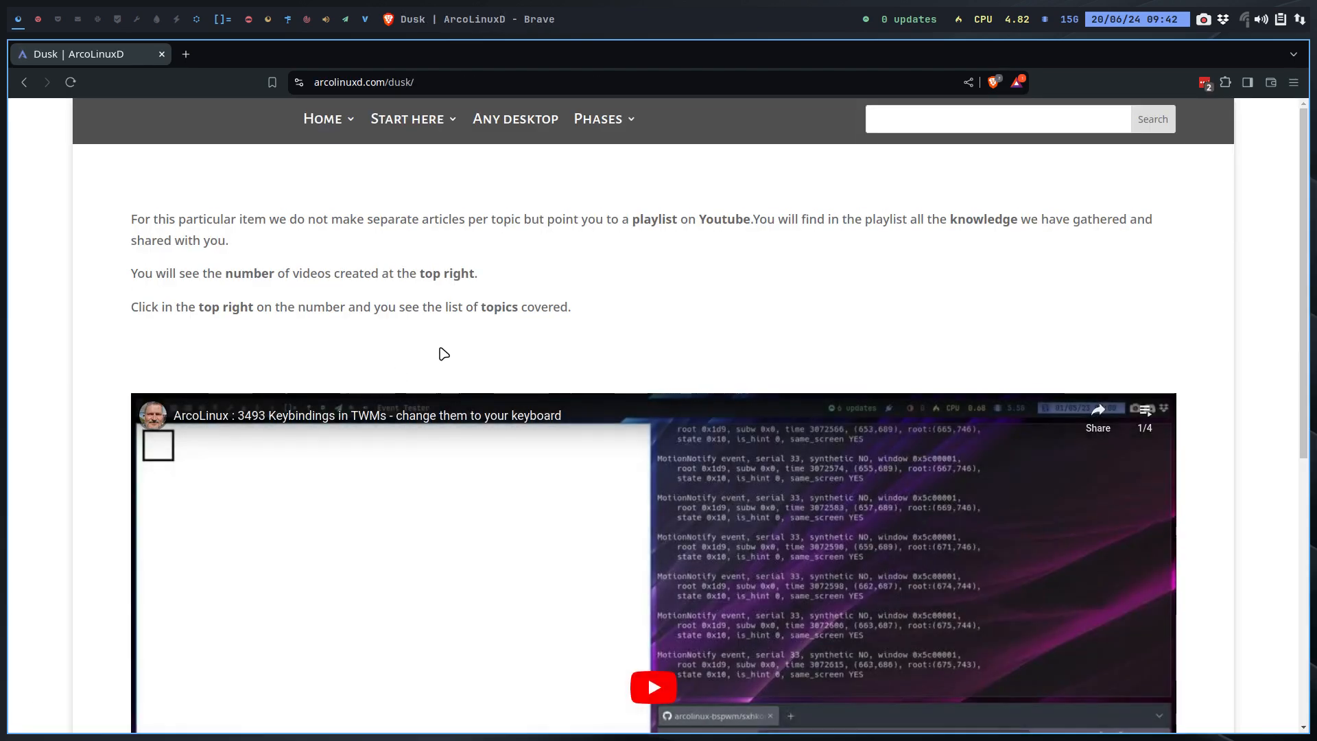
Step: Go to the Dusk page through the Phases > Phase 3 > Twm menu
mouse_move(603, 120)
mouse_move(635, 162)
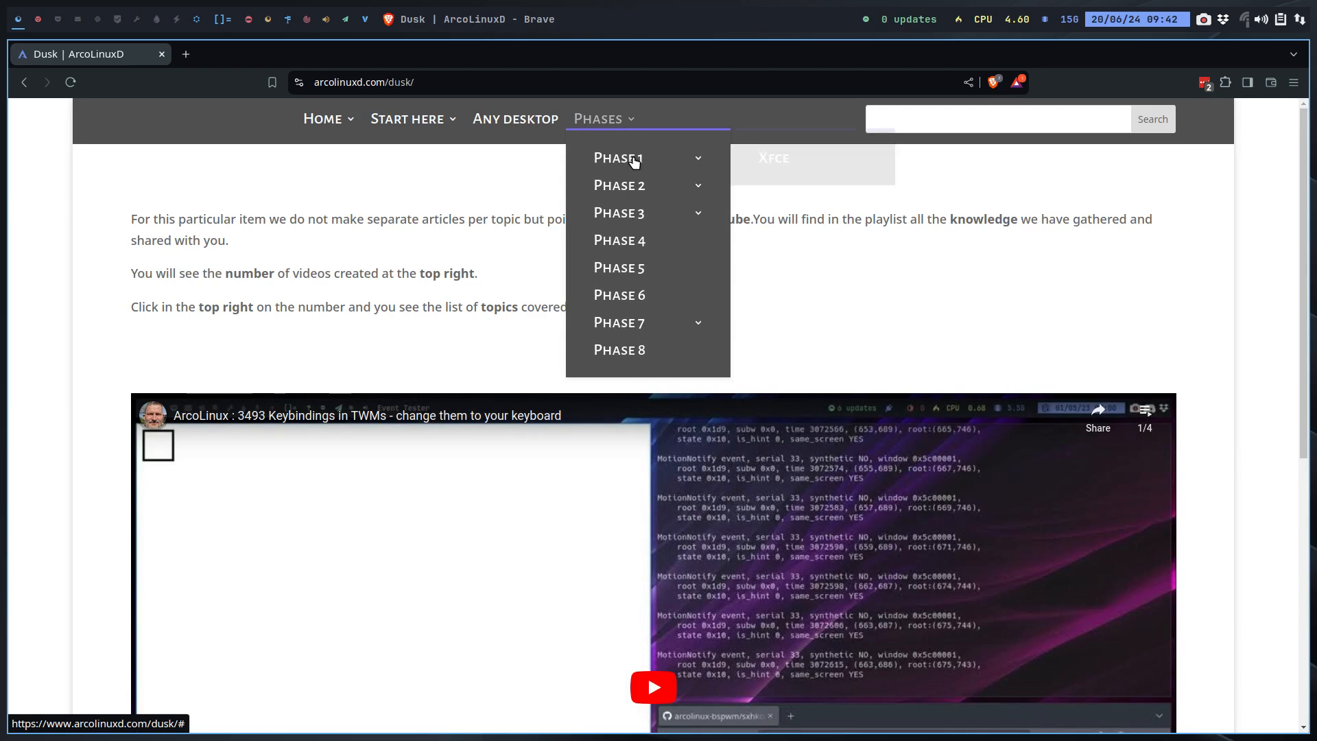
mouse_move(644, 215)
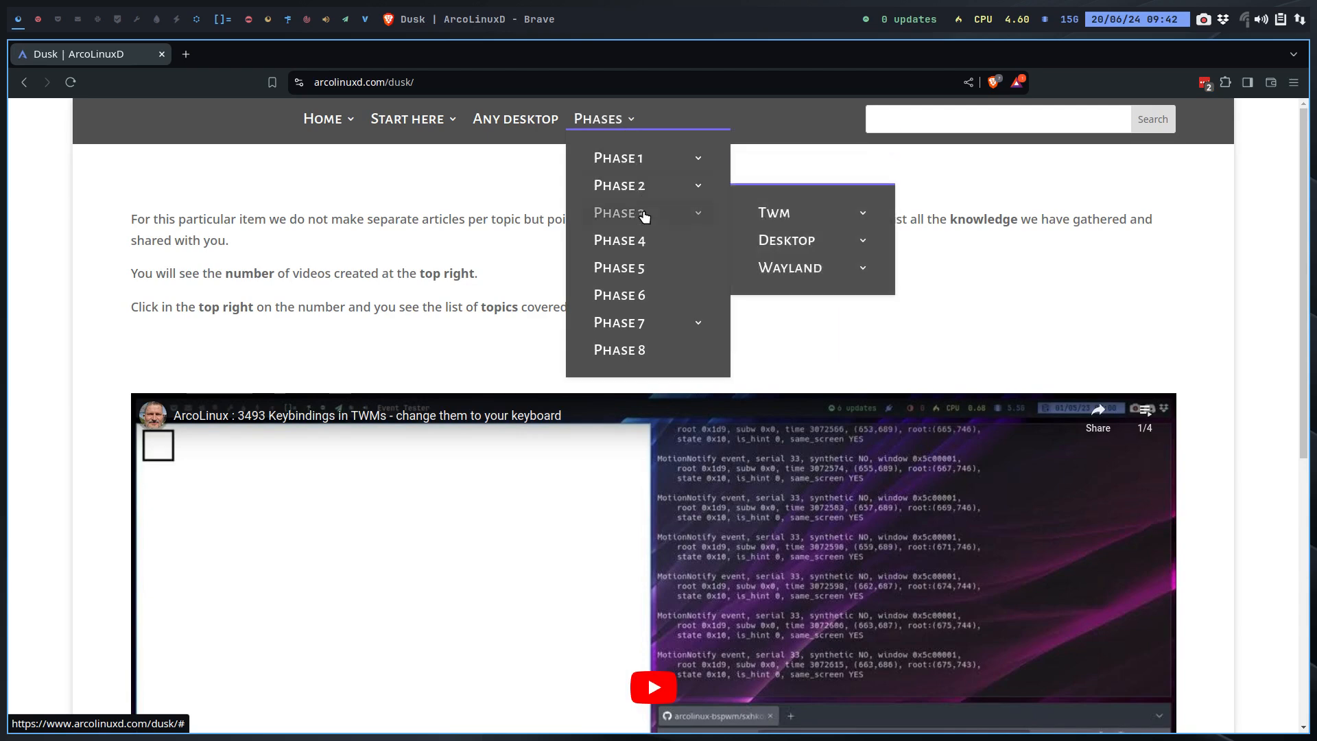
mouse_move(782, 215)
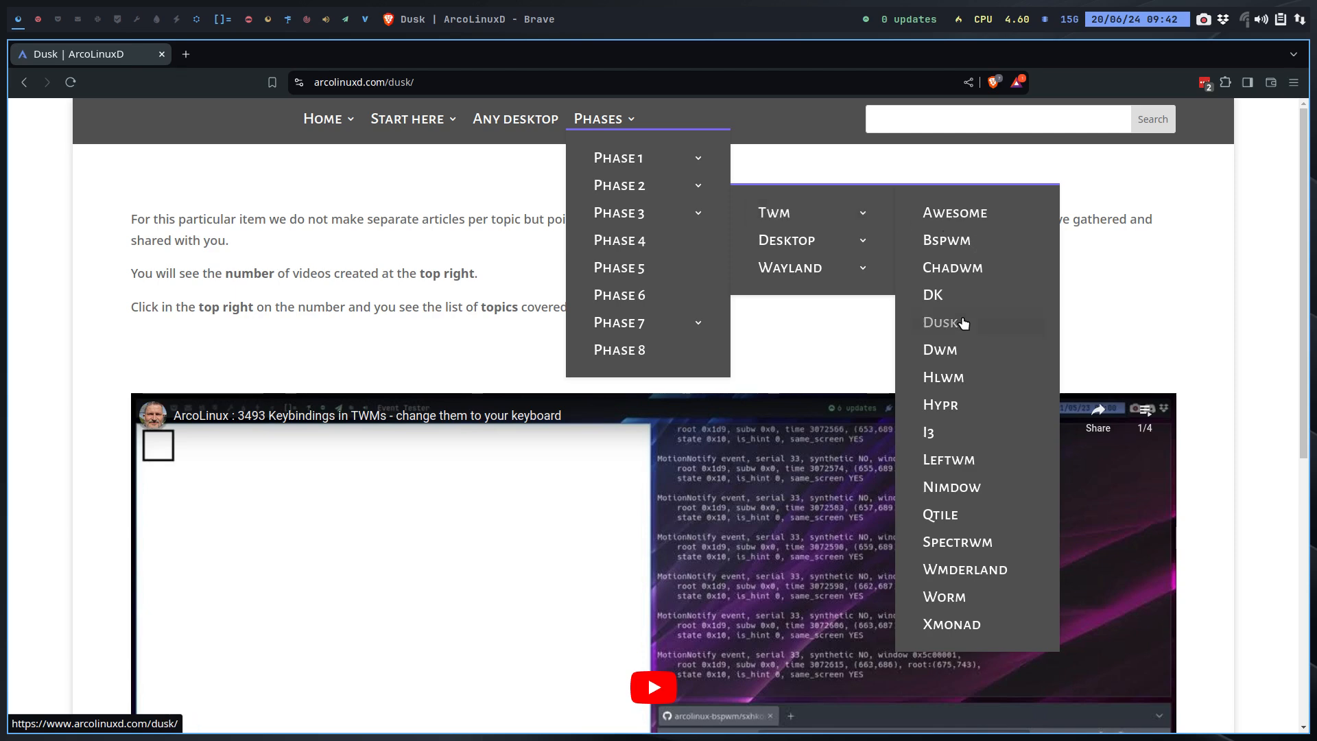
click(963, 322)
Step: Show the embedded ArcoLinuxB Dusk playlist's four videos via the 1/4 counter
scroll(964, 348, down, 2)
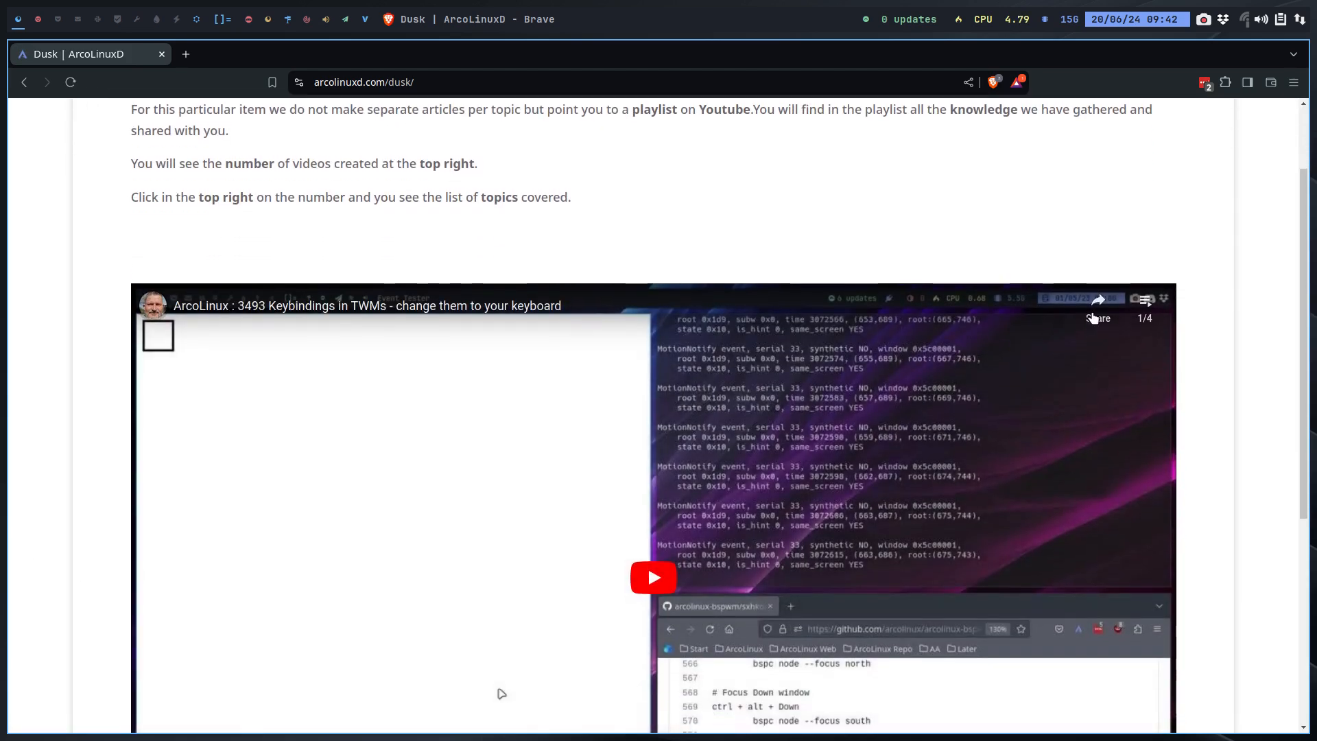
click(1145, 303)
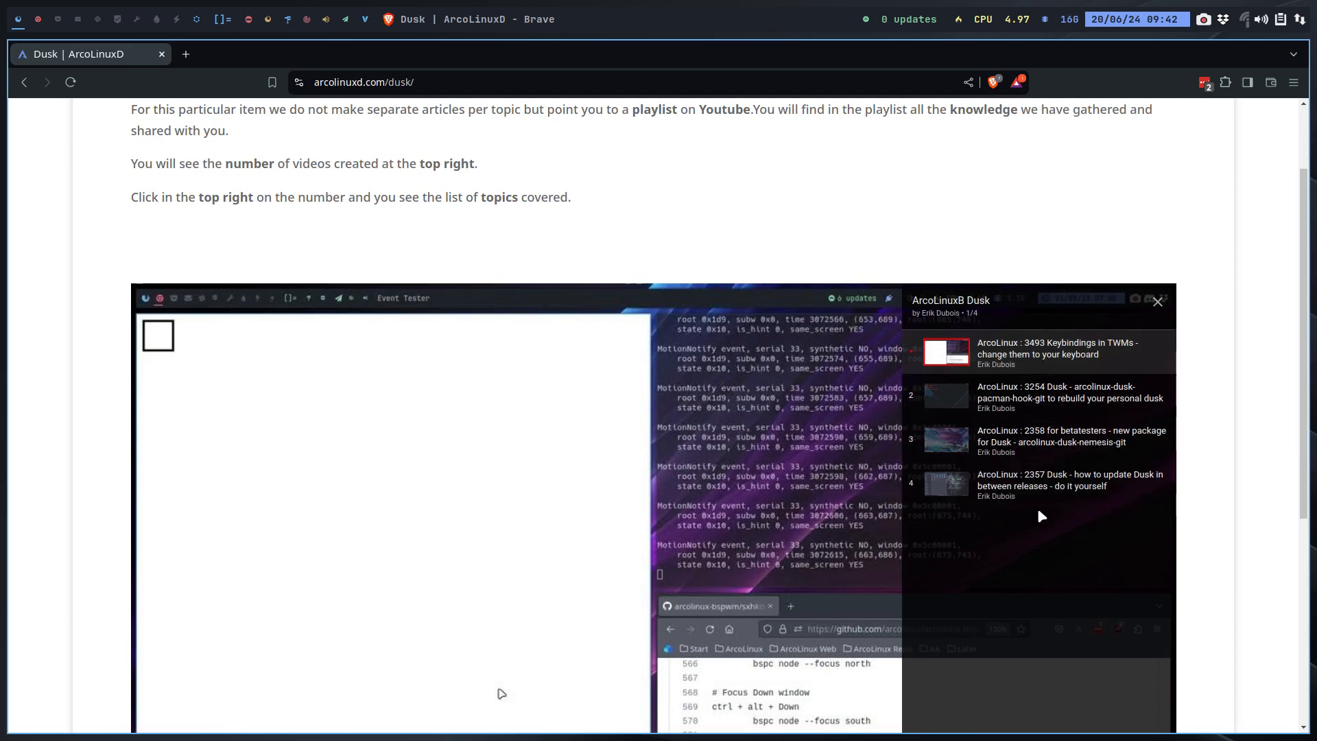
scroll(1229, 411, down, 5)
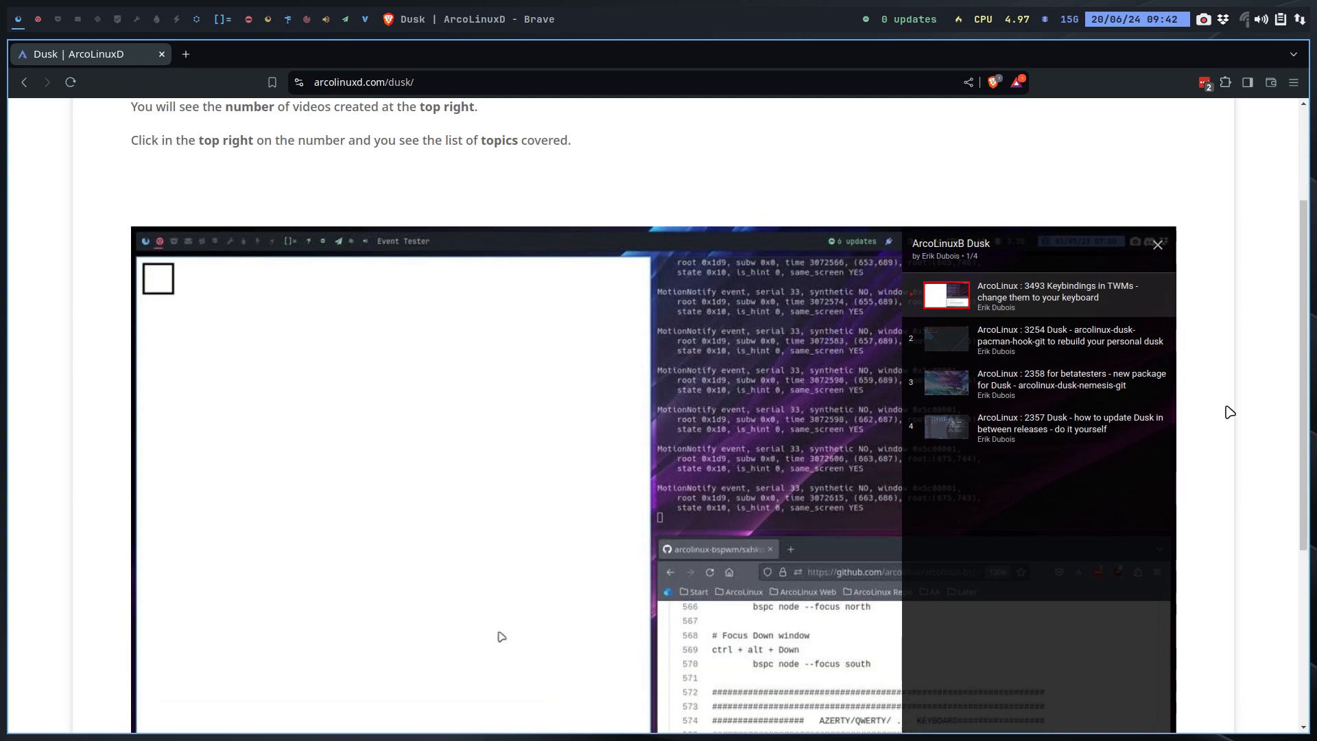
scroll(1229, 411, up, 6)
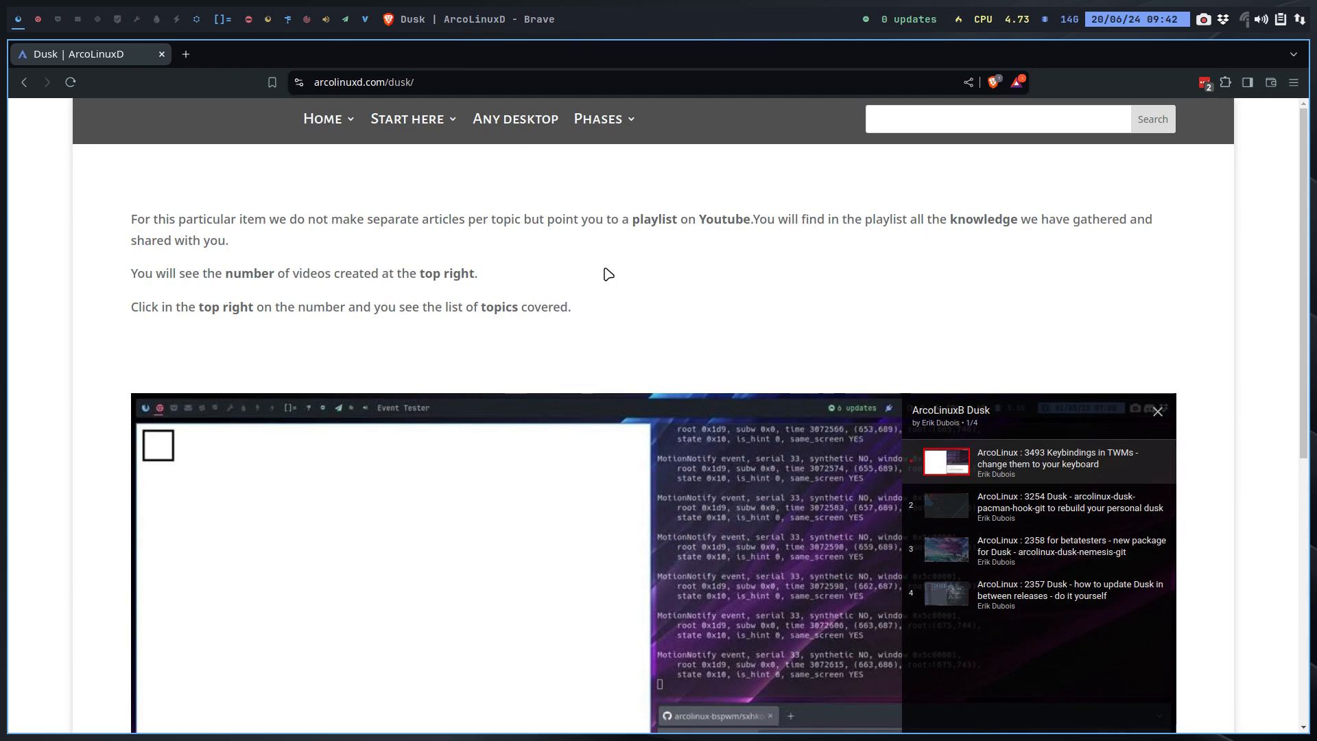
Step: Run a web search for 'github.com dusk'
click(457, 85)
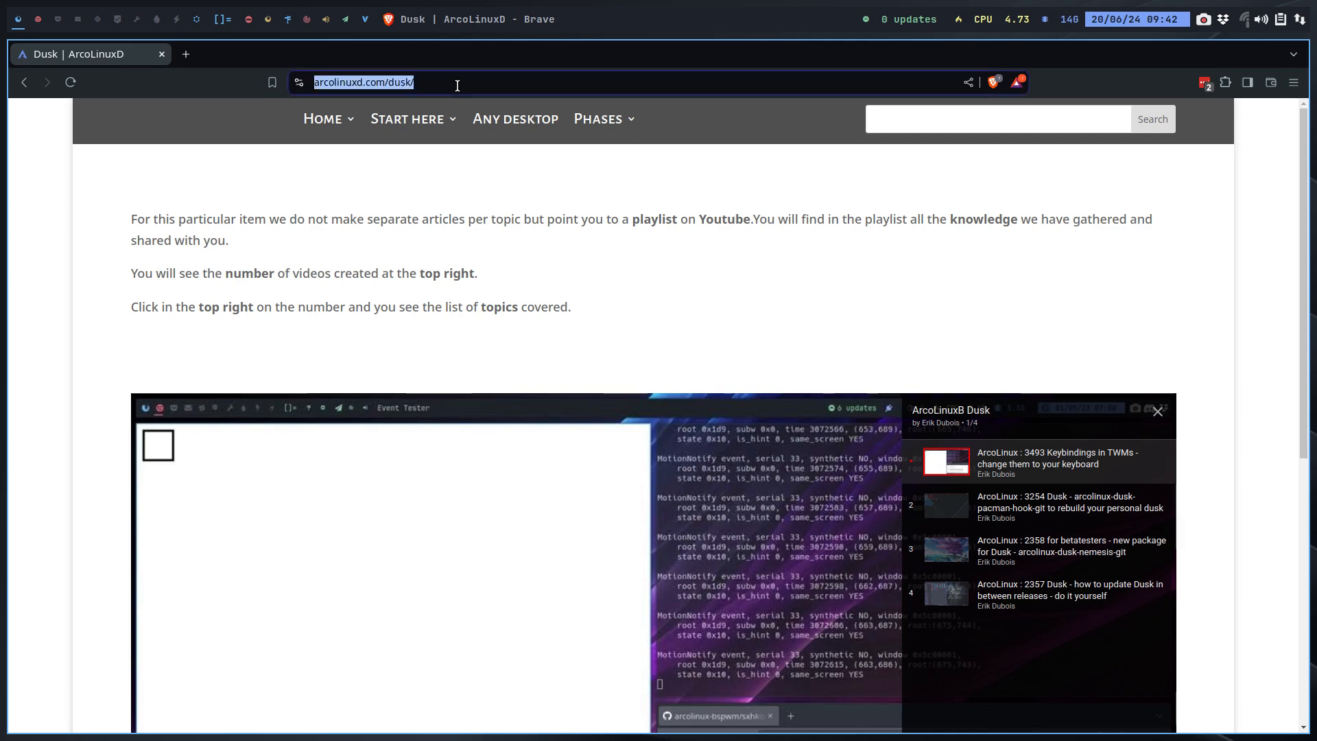
text(github)
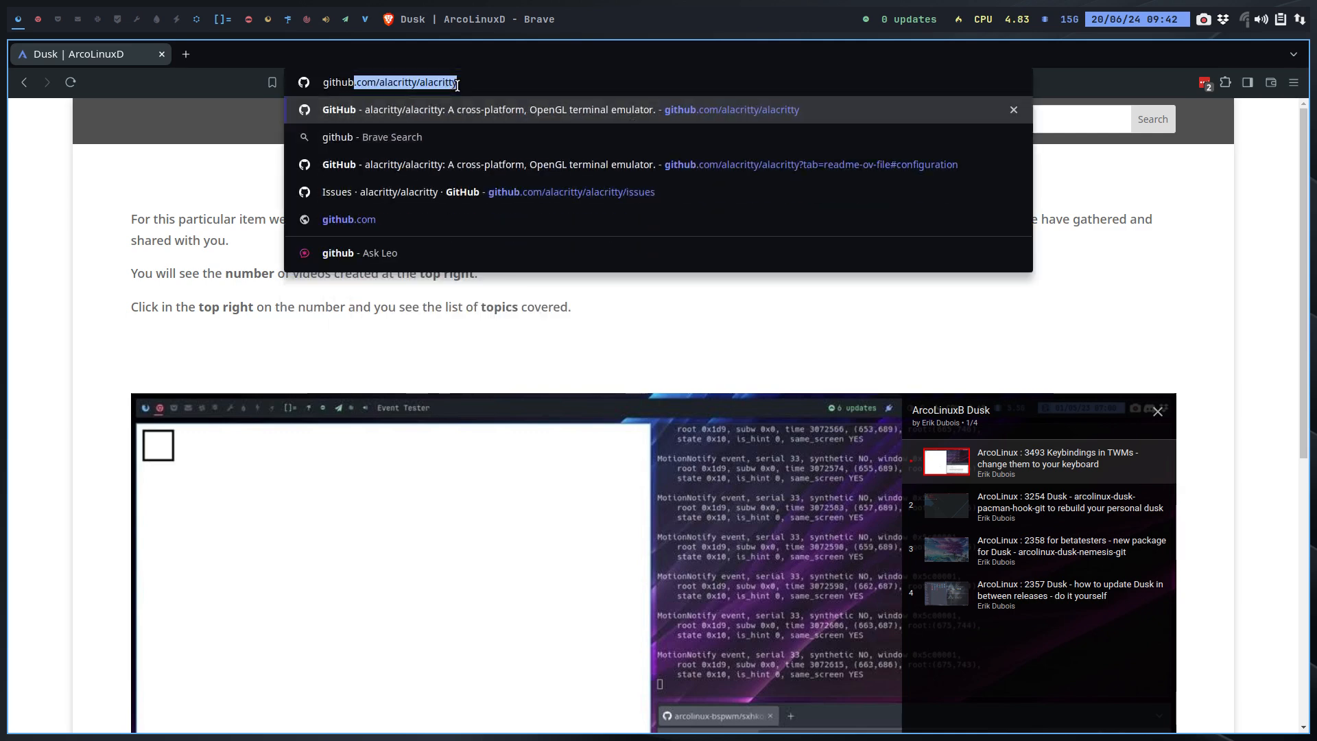
text(.com dusk)
key(Return)
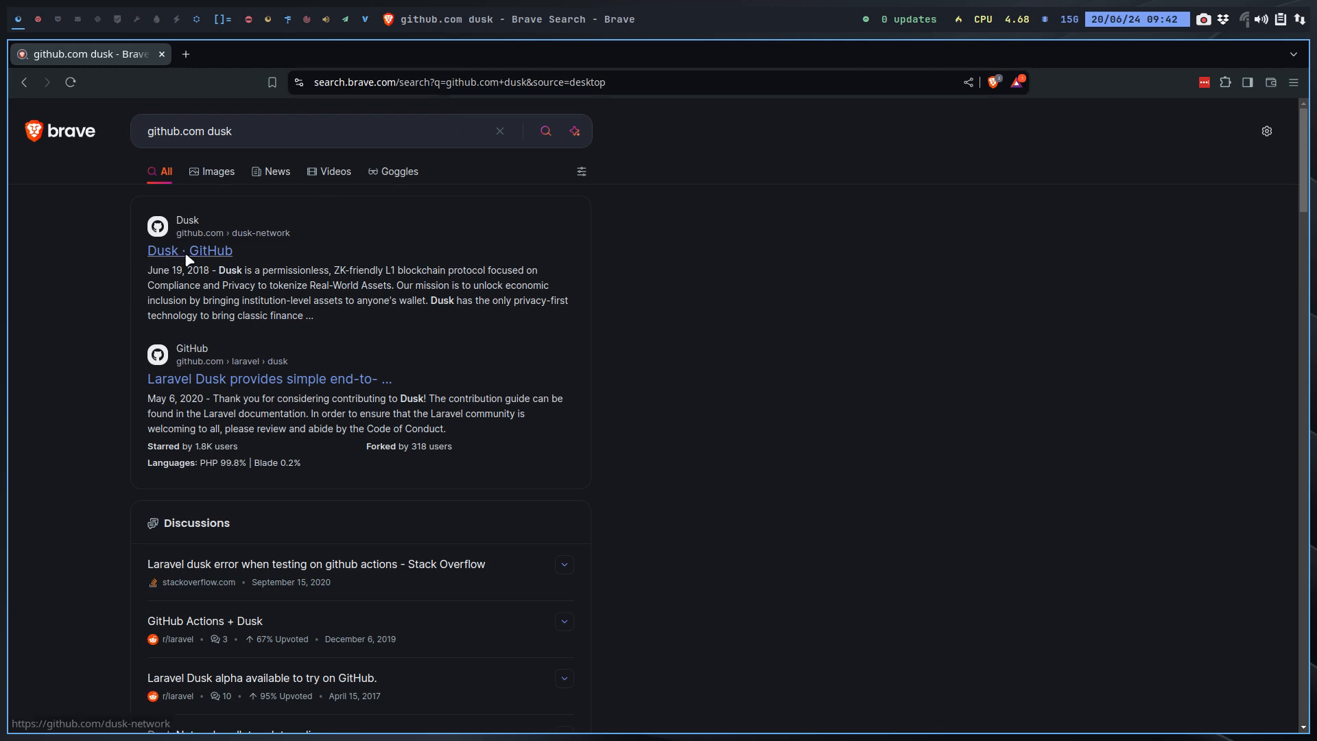
Step: Open the bakkeby/dusk repository from the results and scroll through its files and README
click(184, 252)
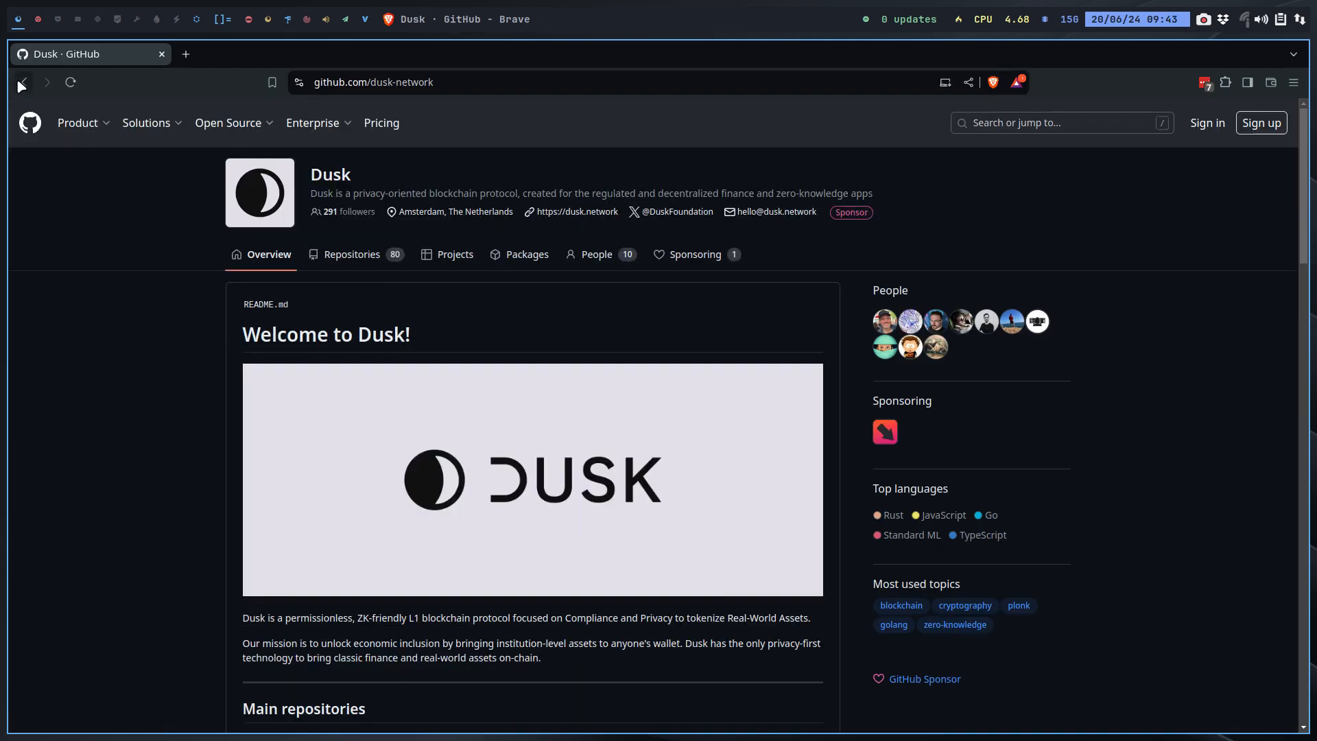
key(alt+Left)
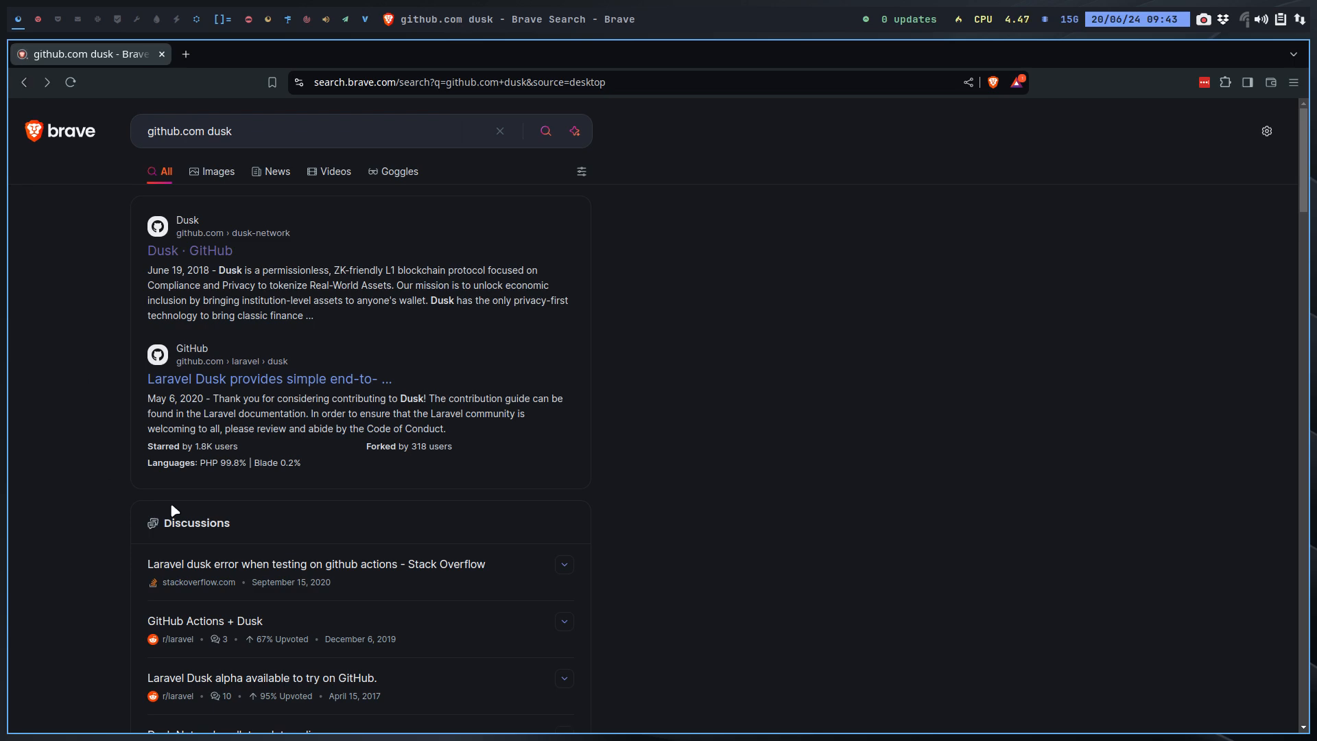
scroll(346, 588, down, 5)
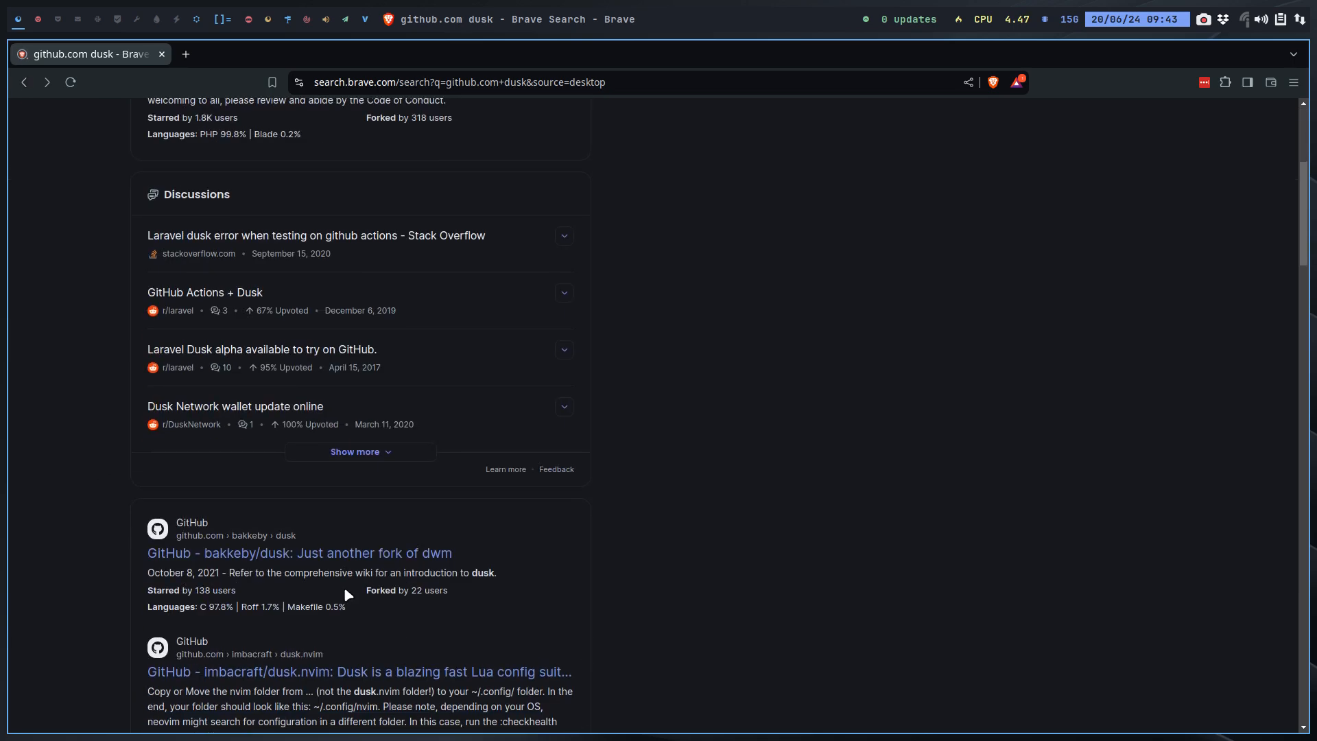
click(251, 554)
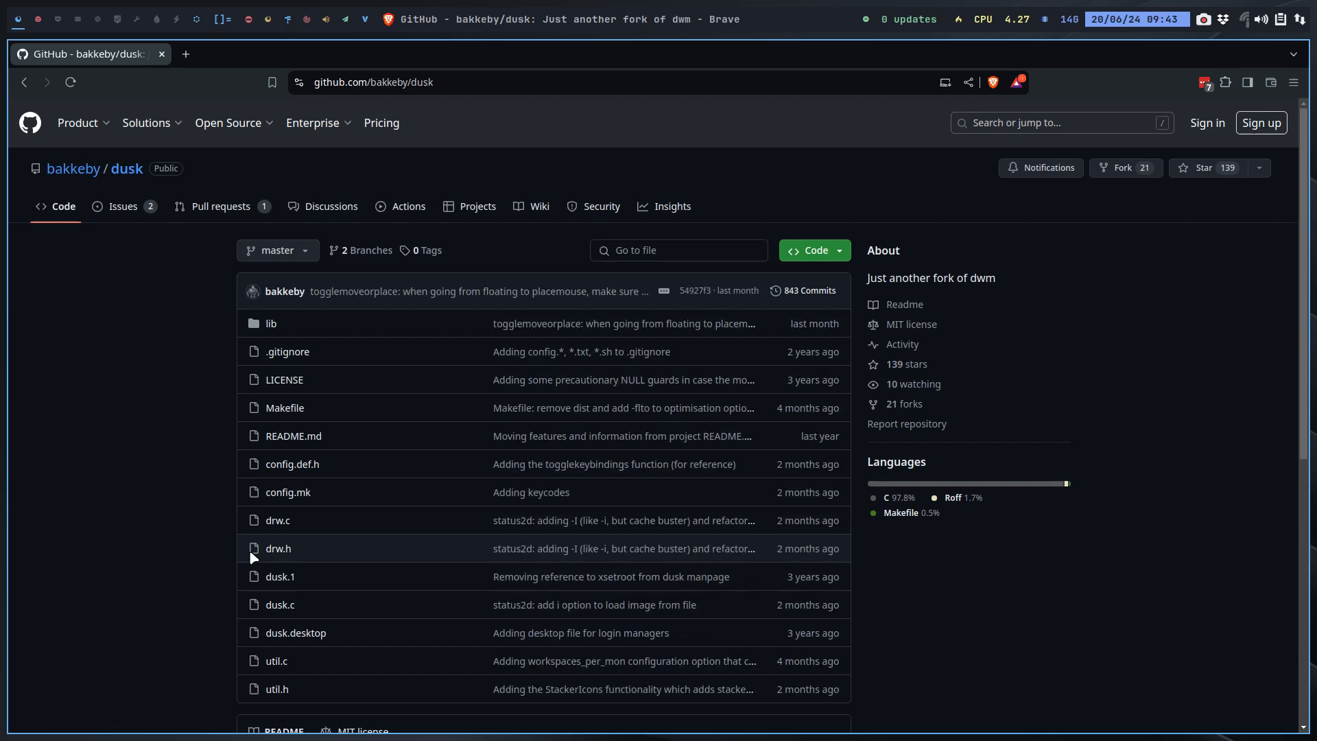
scroll(251, 552, down, 3)
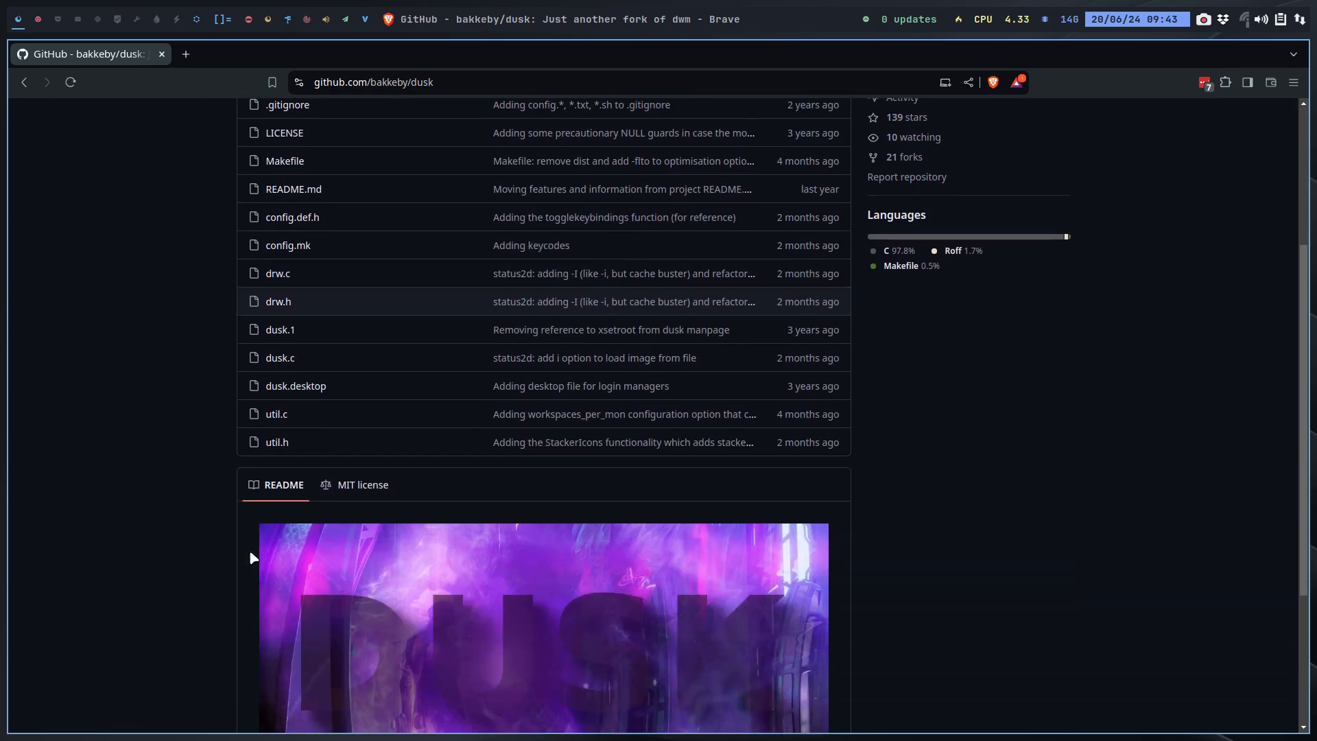
scroll(250, 553, down, 3)
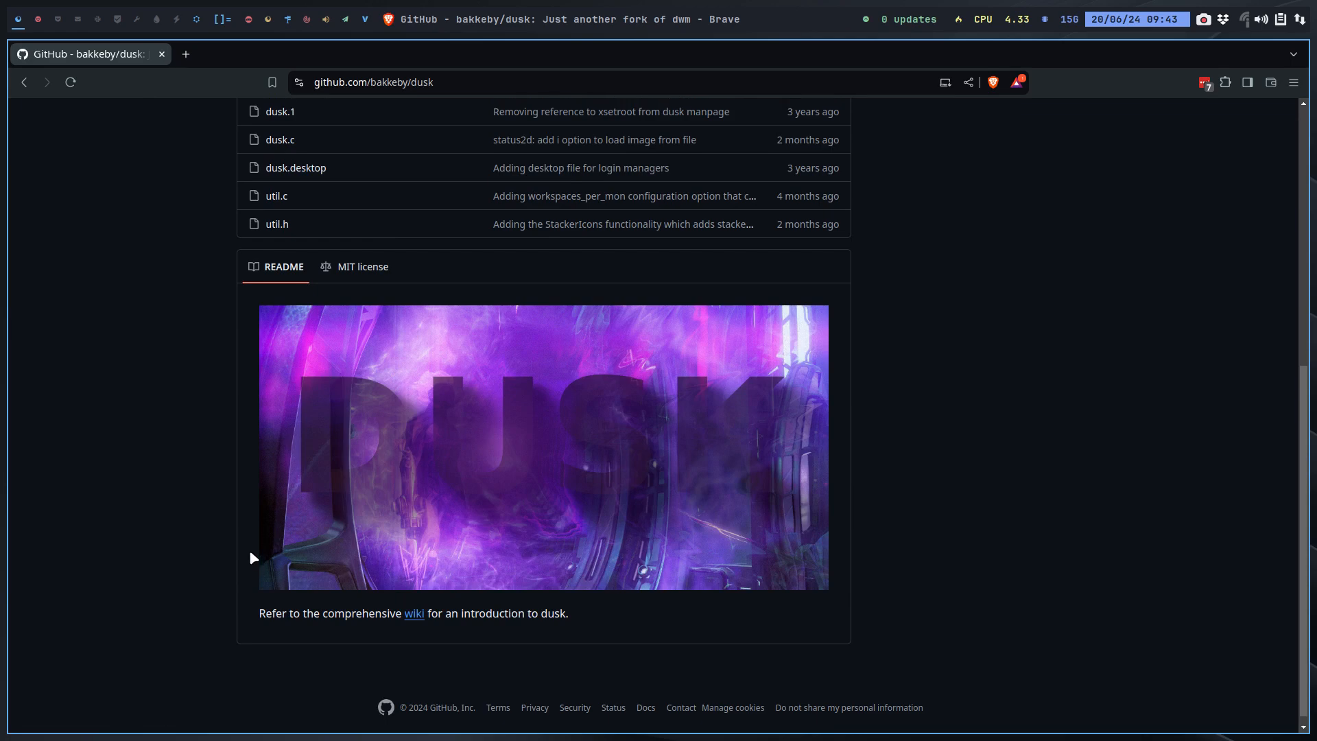
scroll(250, 553, up, 6)
click(817, 290)
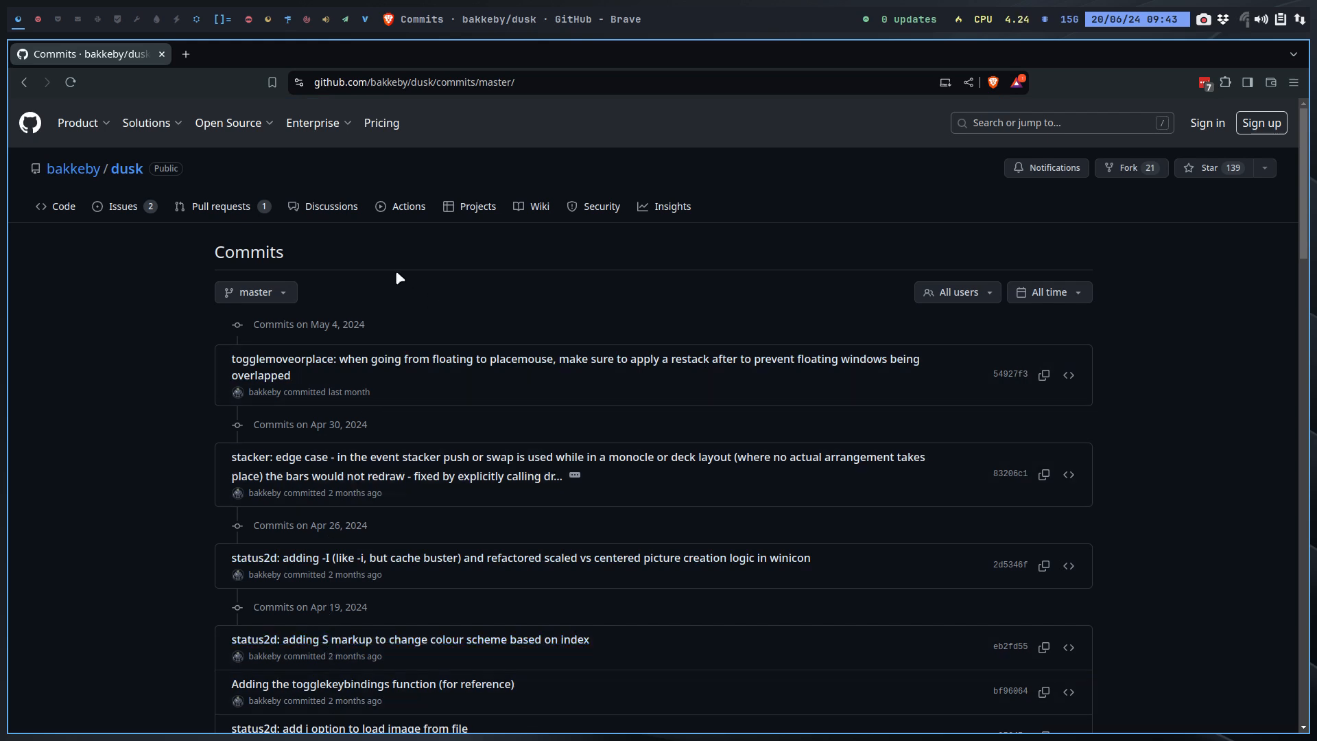
click(38, 20)
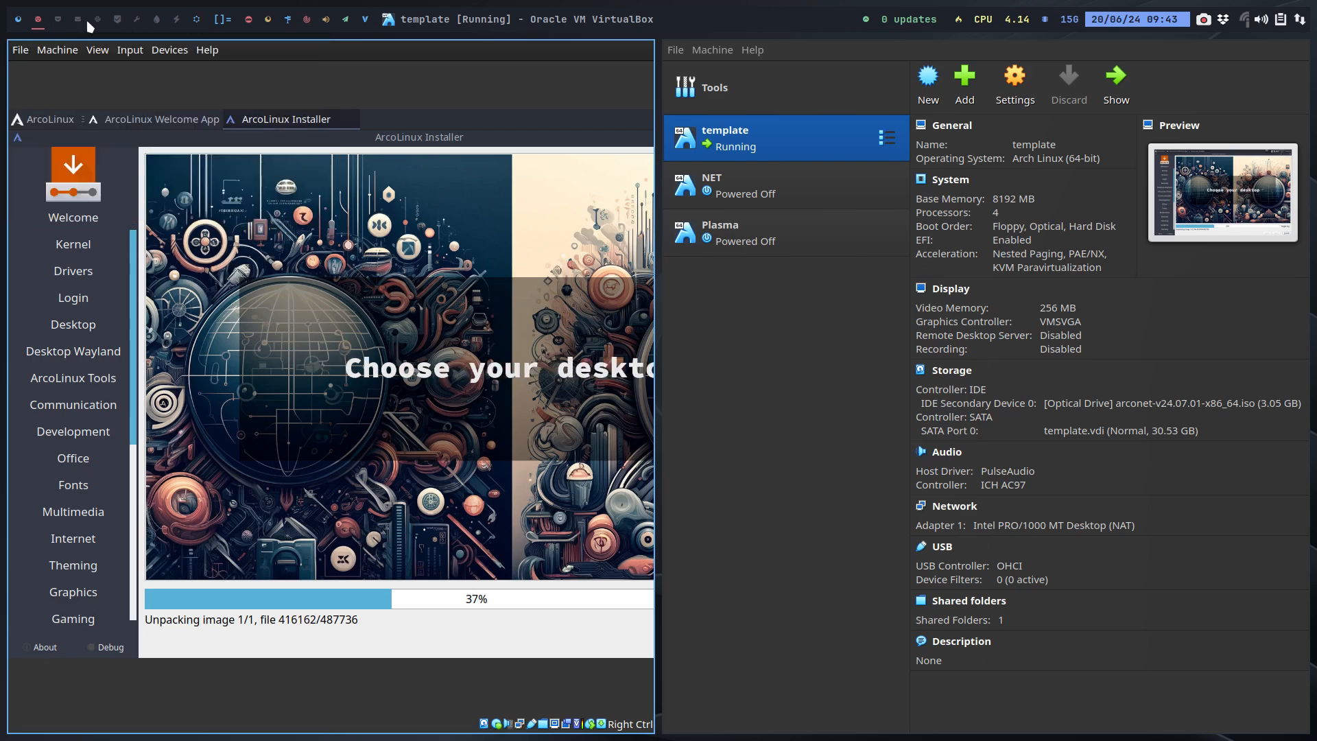
click(18, 23)
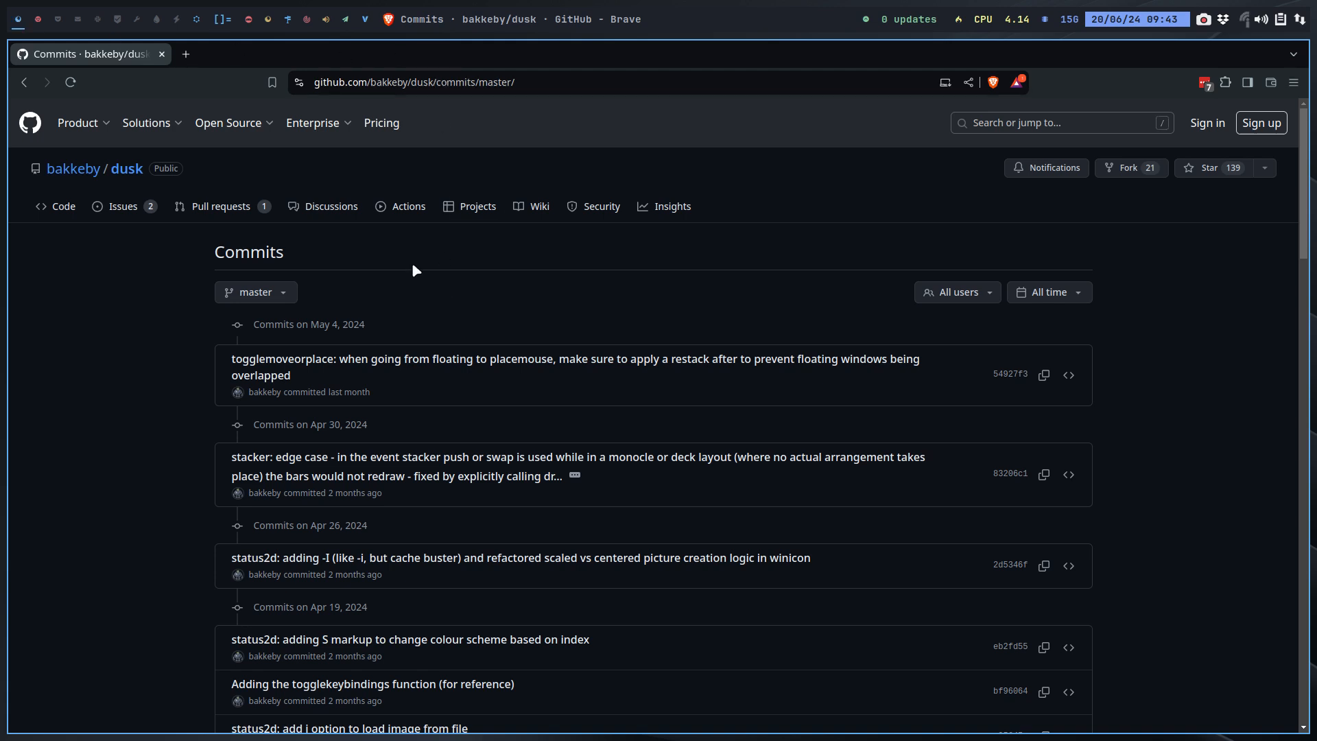
click(131, 170)
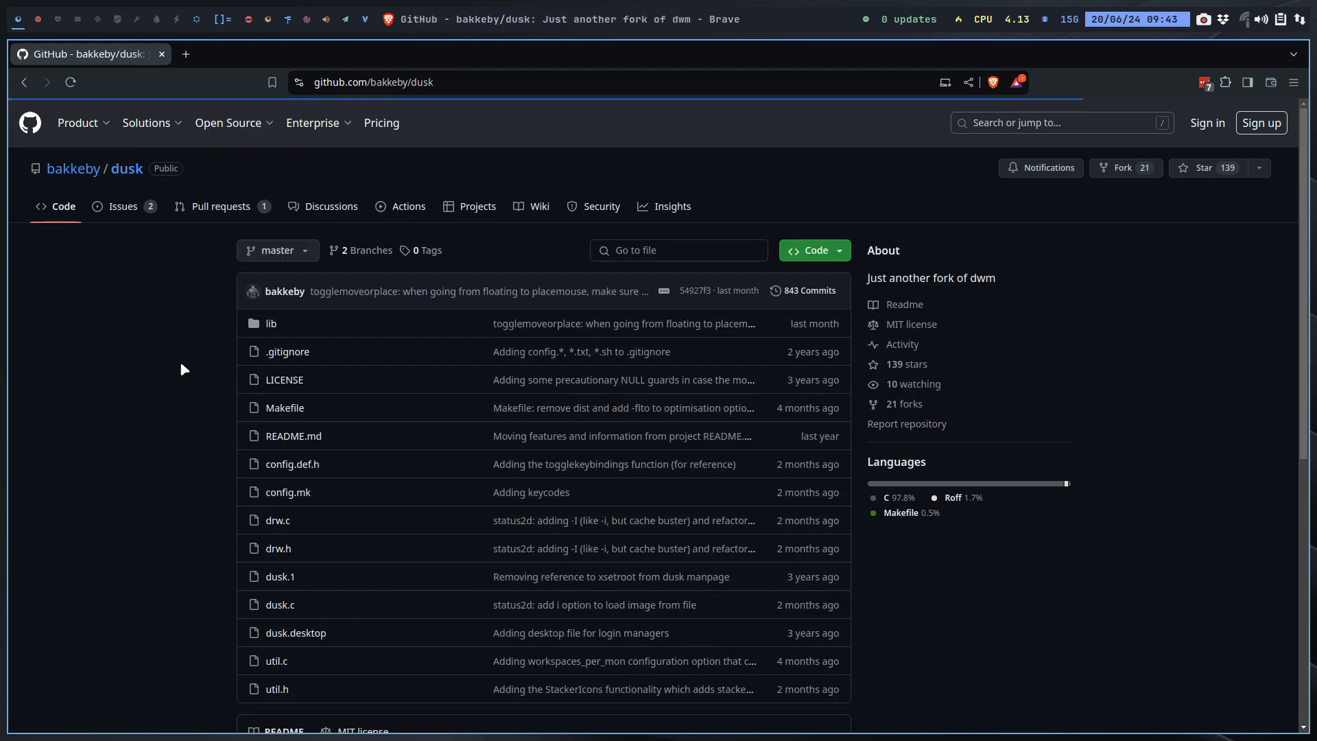
scroll(184, 369, down, 1)
scroll(184, 369, down, 5)
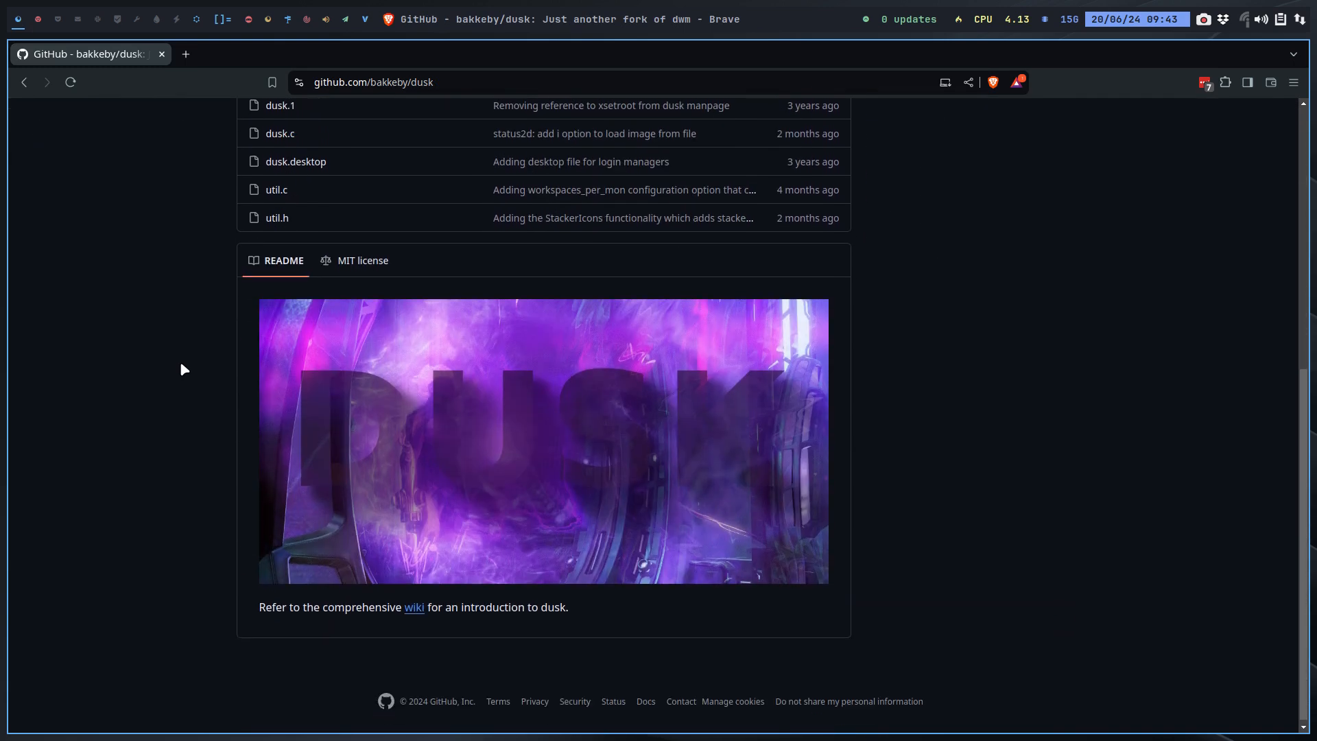
Step: Open the dusk wiki from the README, read through its Home page, and return to the top
click(414, 604)
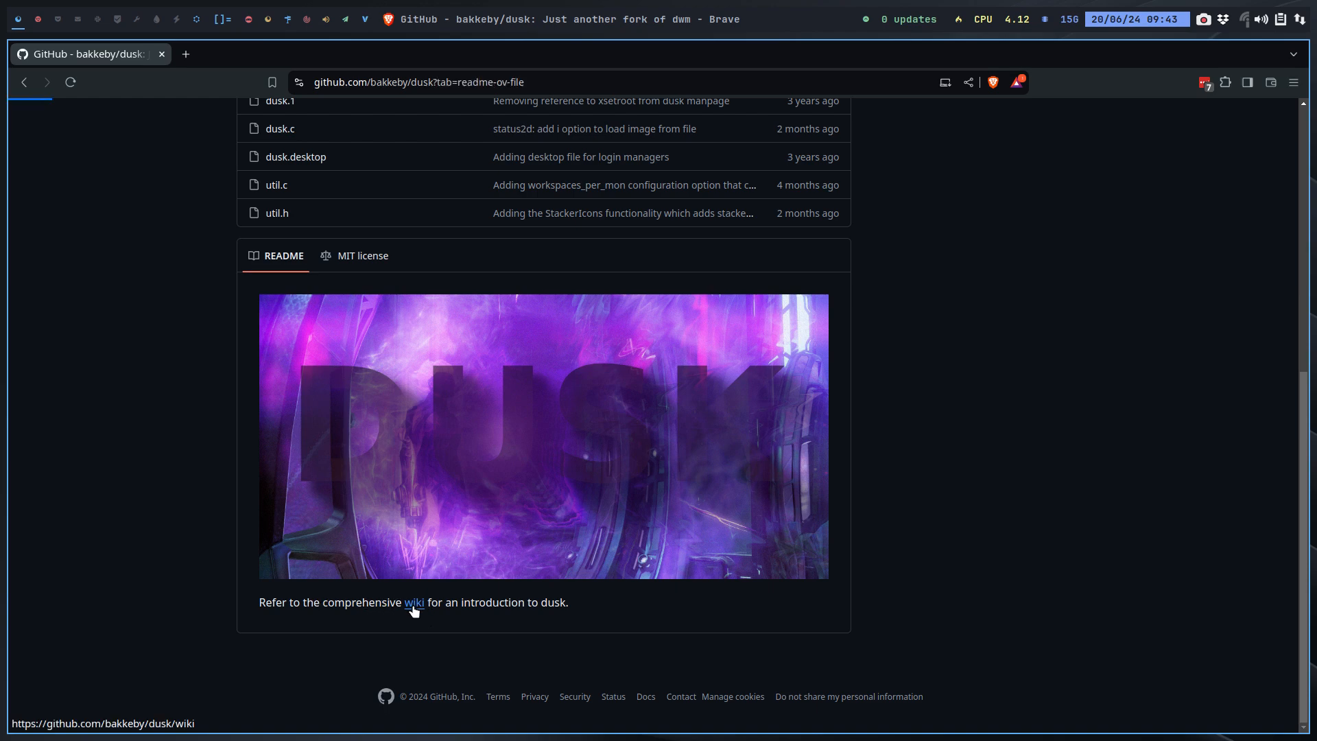
scroll(967, 548, down, 7)
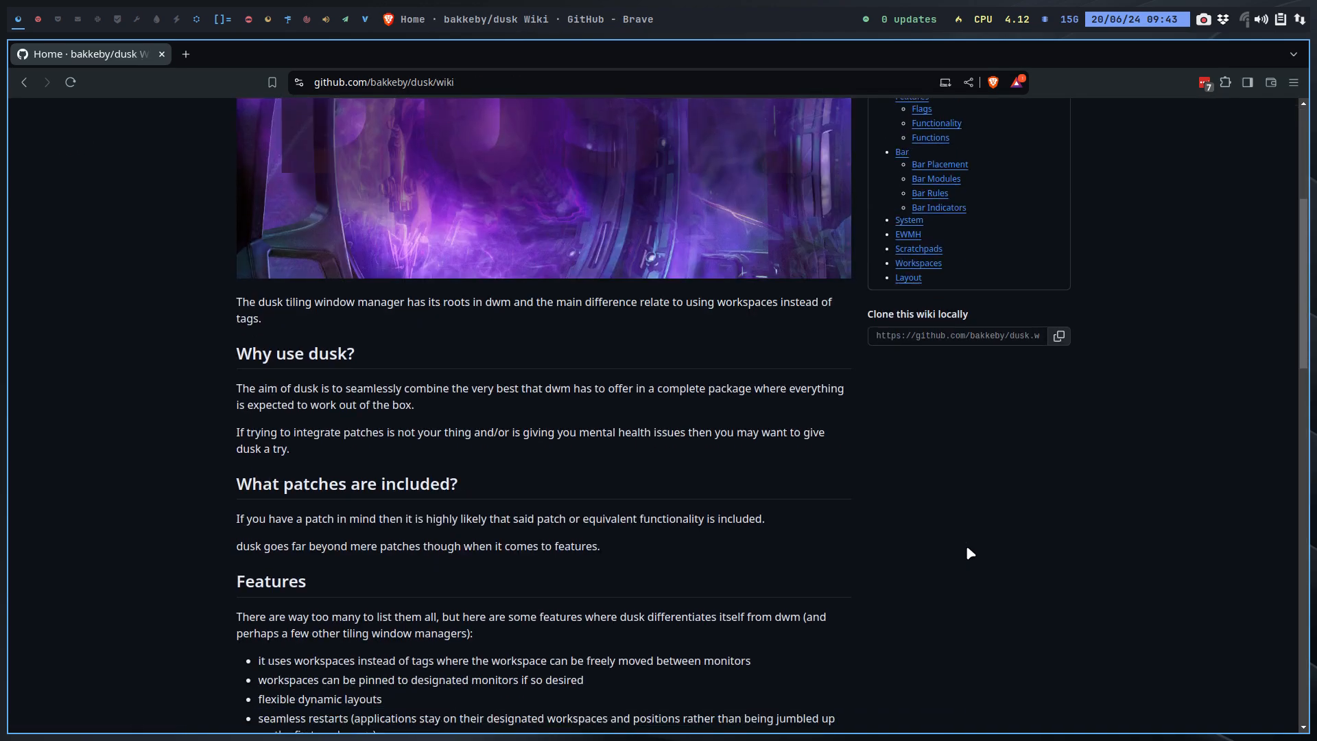
scroll(968, 549, down, 15)
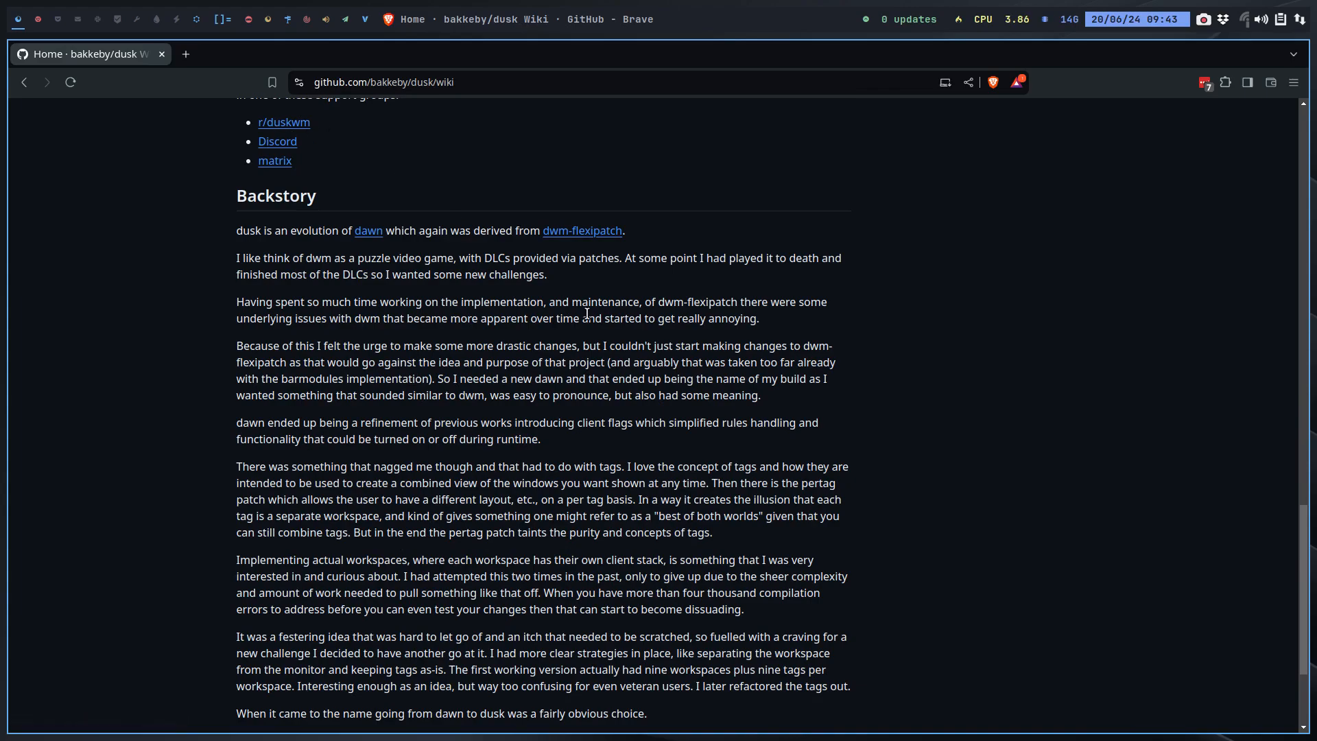
scroll(587, 313, down, 3)
key(Home)
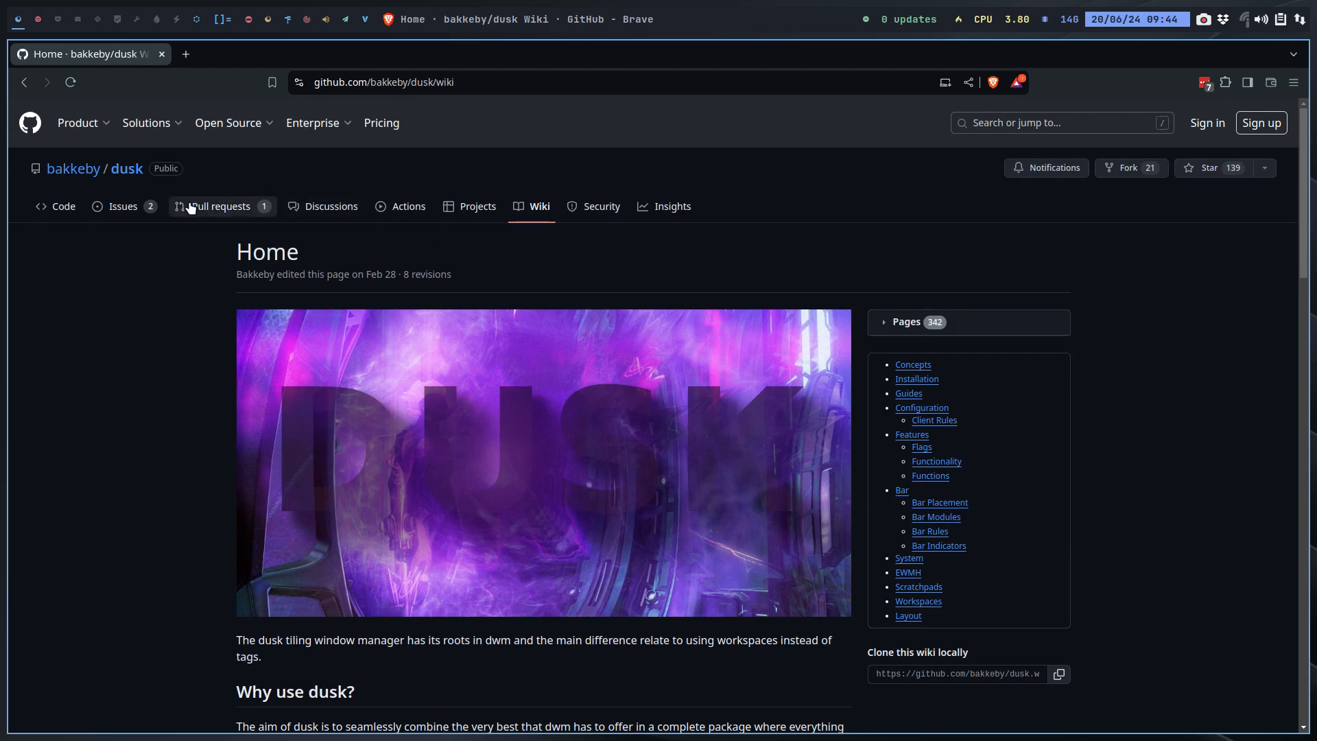
Step: Browse dusk's open and closed issues and pull requests, then switch to the VirtualBox workspace
click(131, 206)
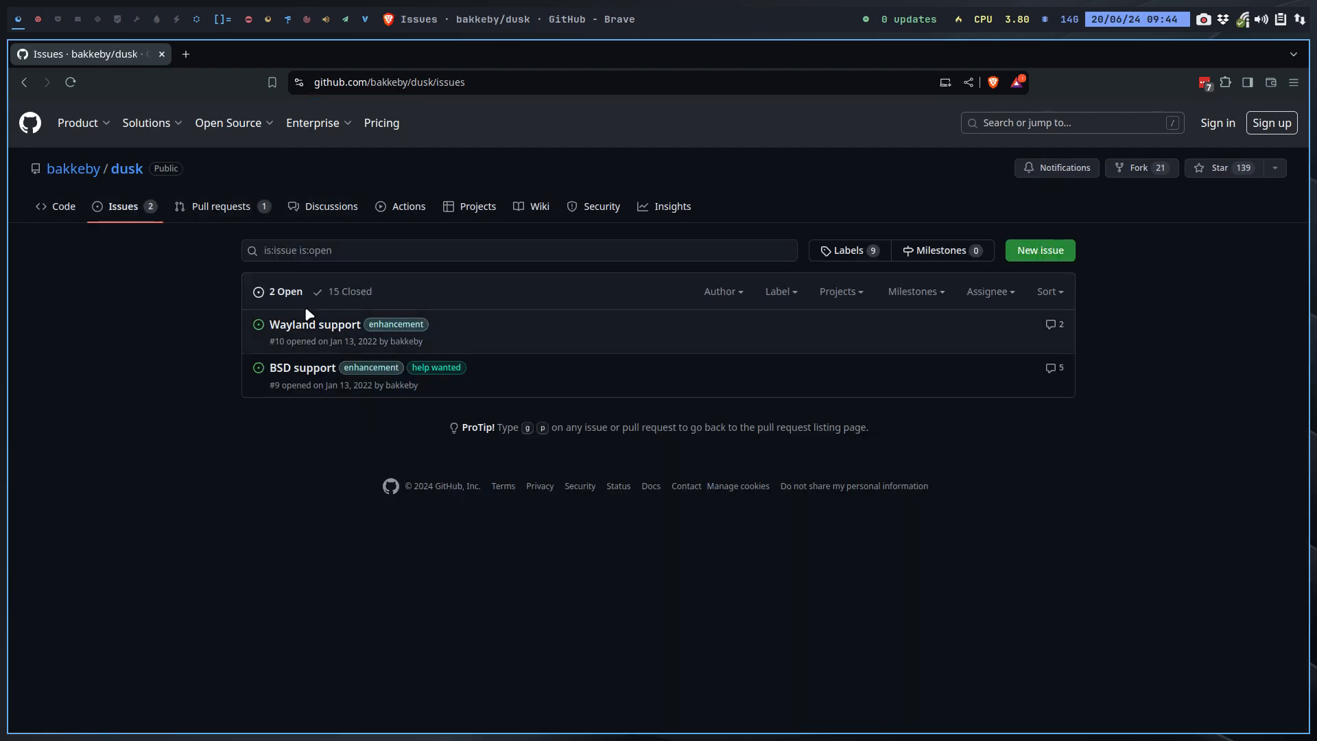
click(348, 292)
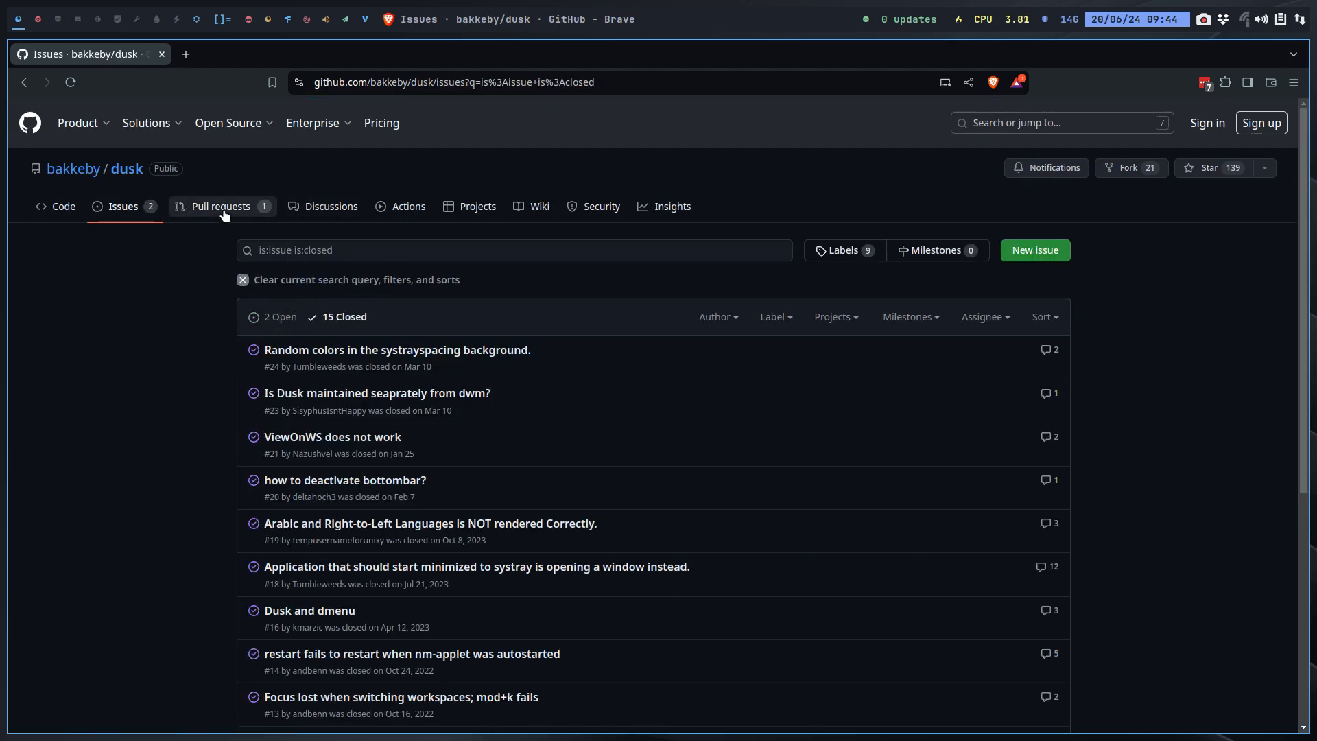
click(220, 207)
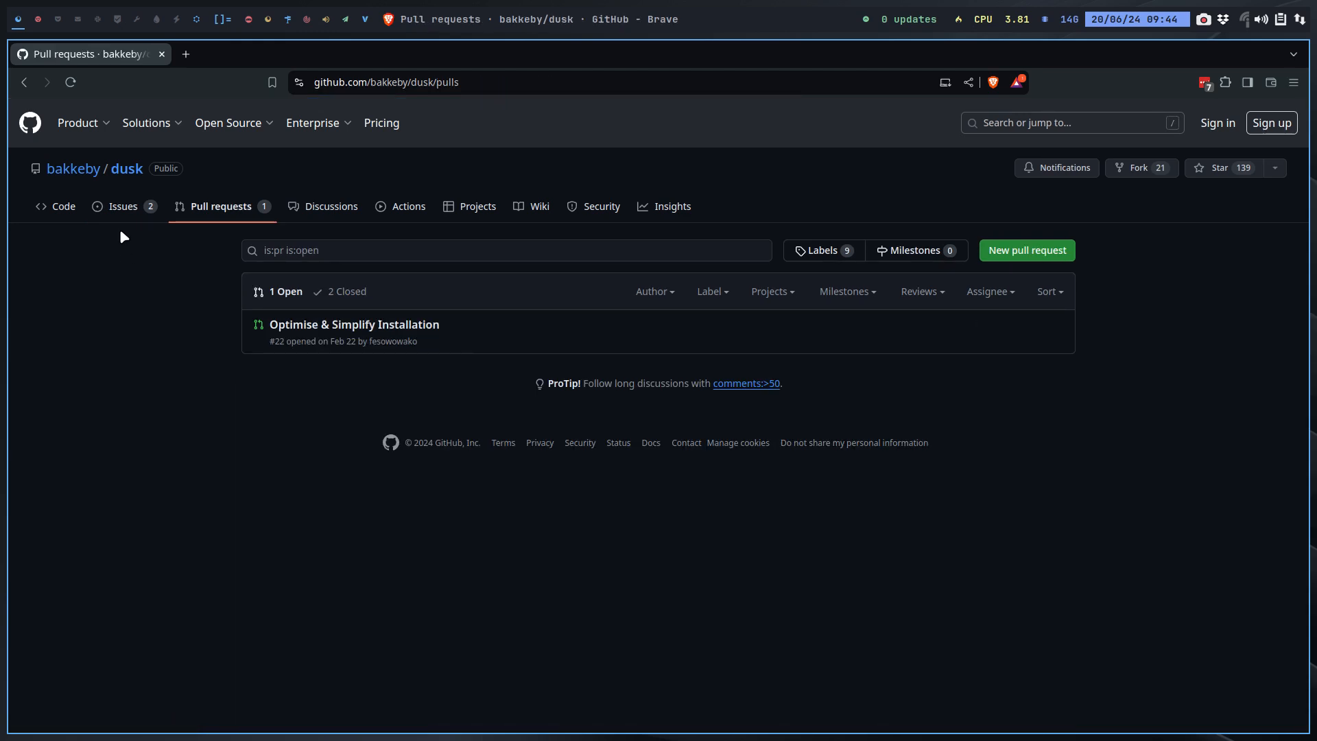
click(124, 209)
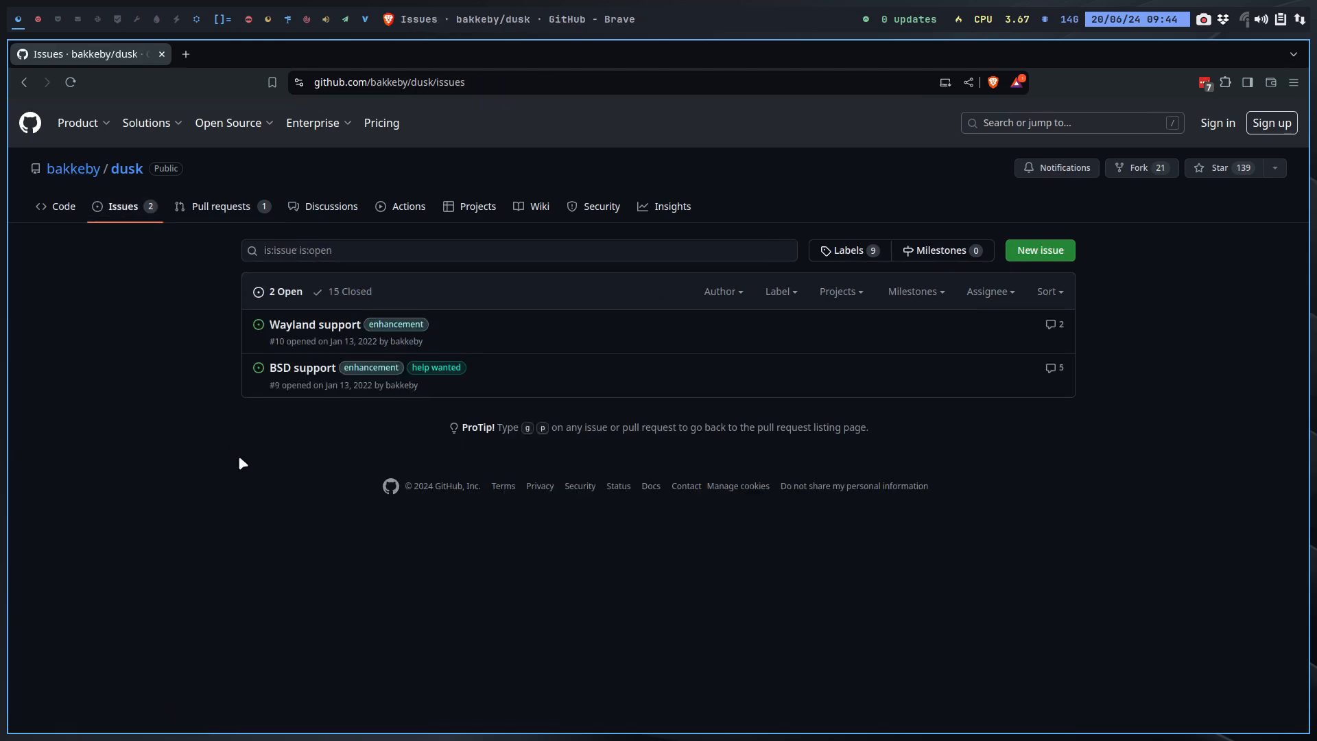
click(36, 14)
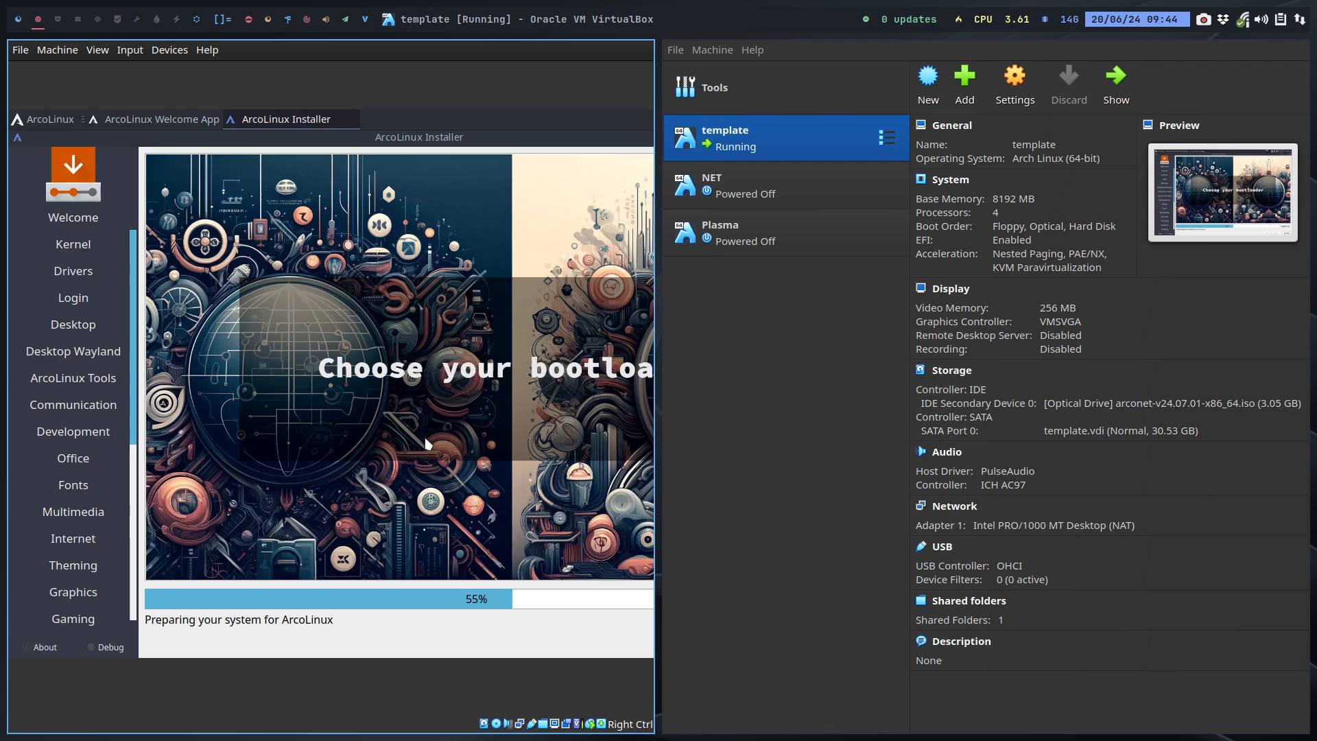
Step: Go full screen, view the installer log, highlight the arcolinux-remove-nvidia step, then return to the slideshow
key(Control_R+f)
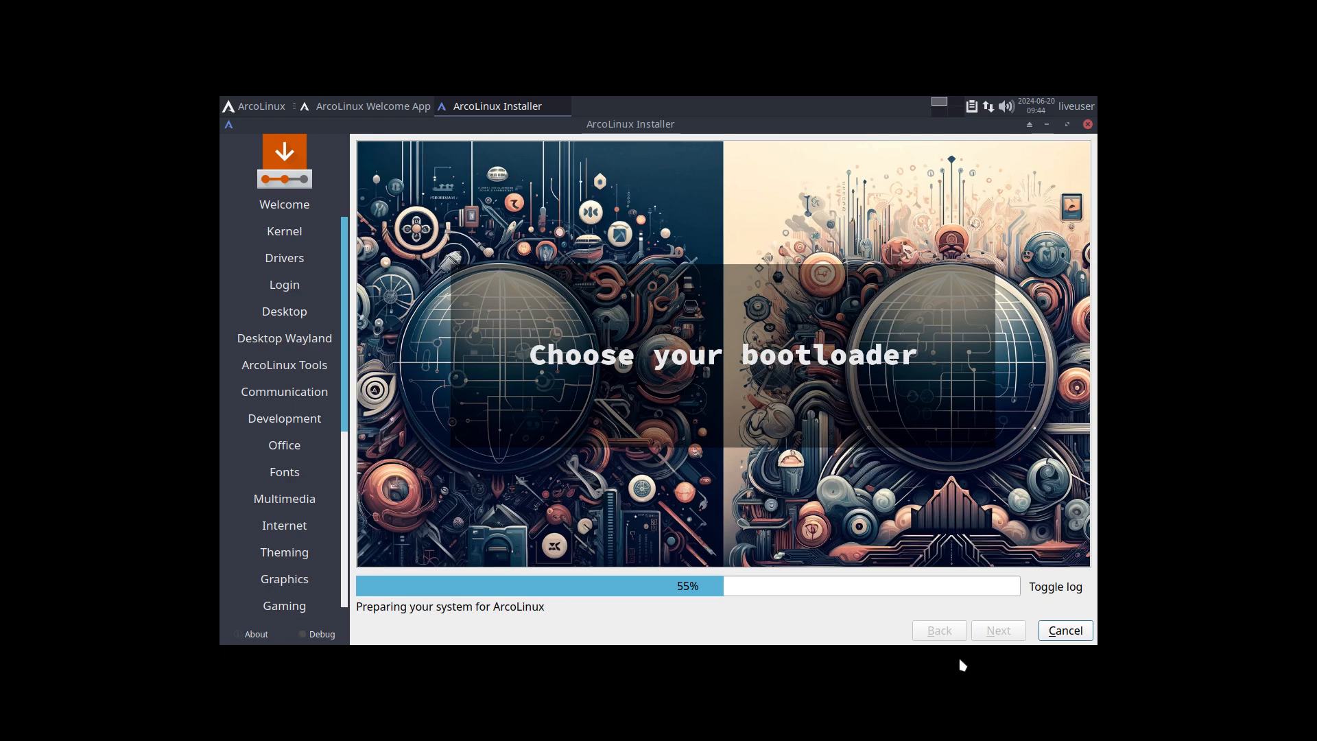
click(1054, 587)
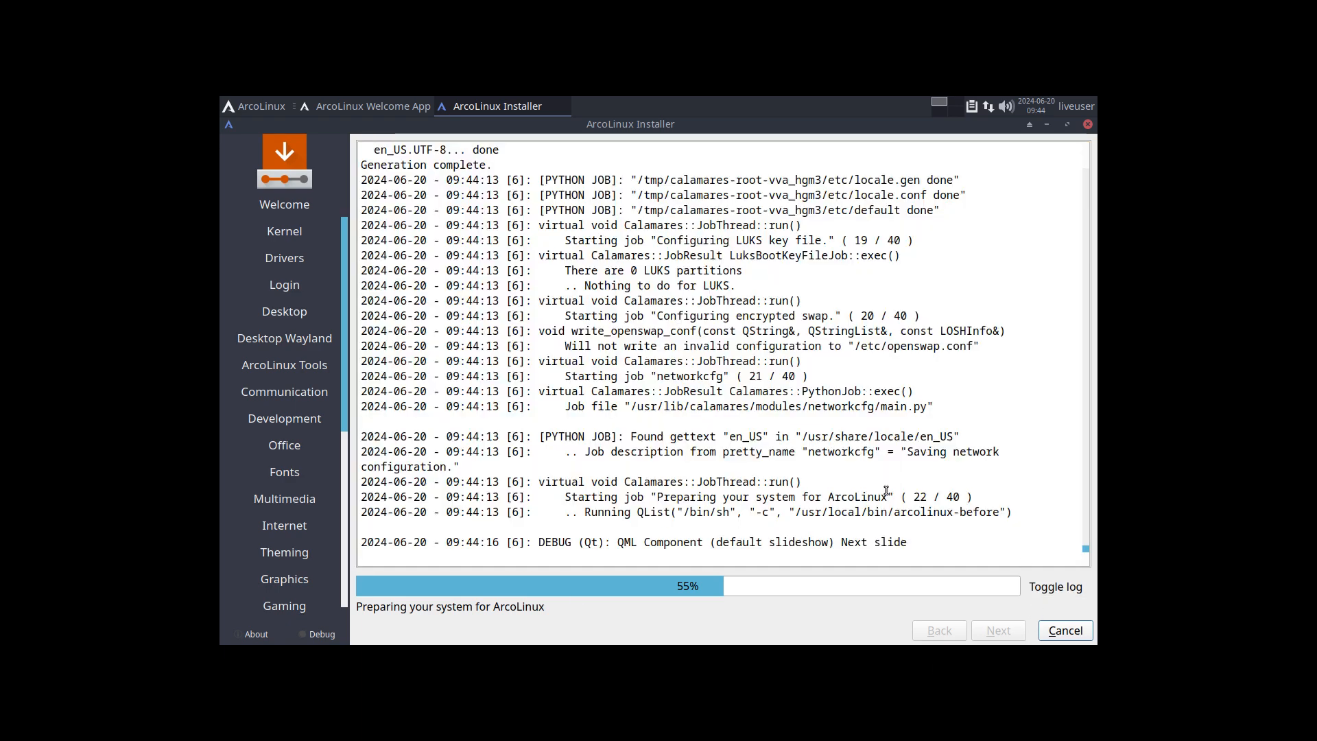
scroll(787, 471, up, 13)
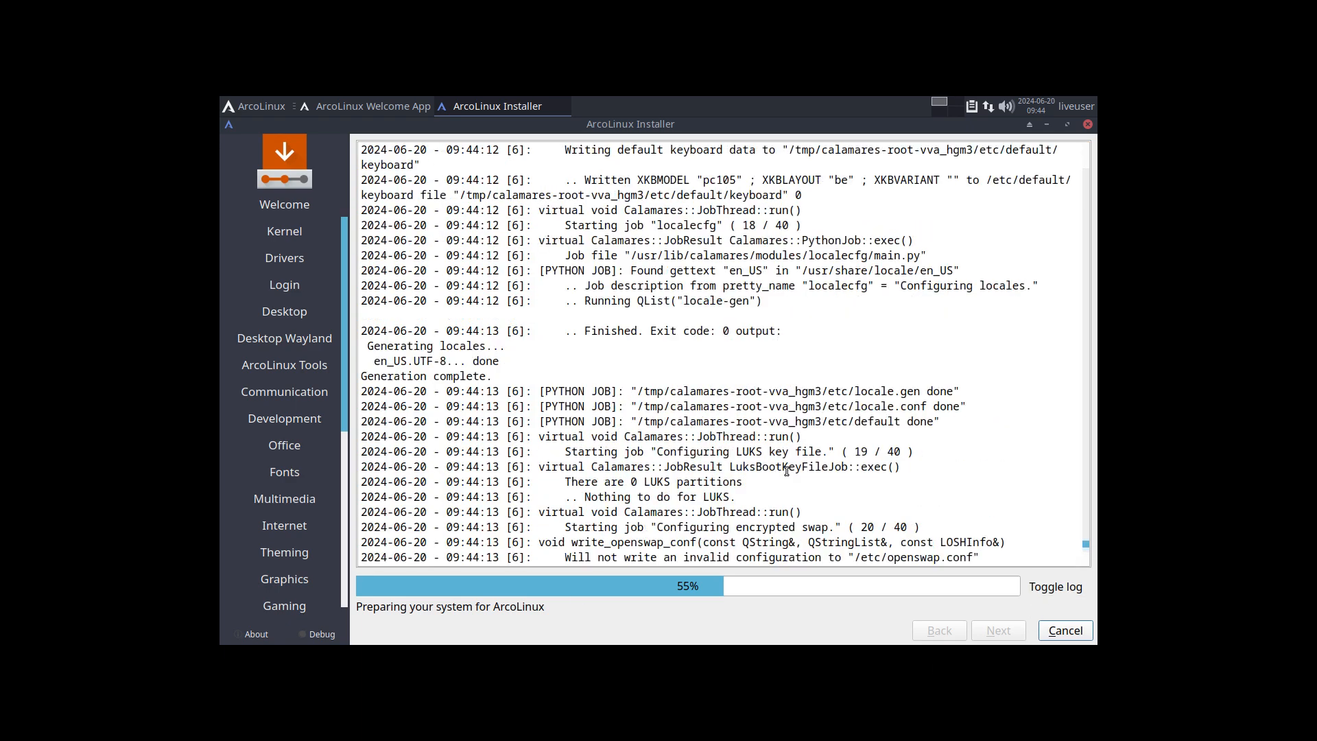
scroll(786, 471, up, 10)
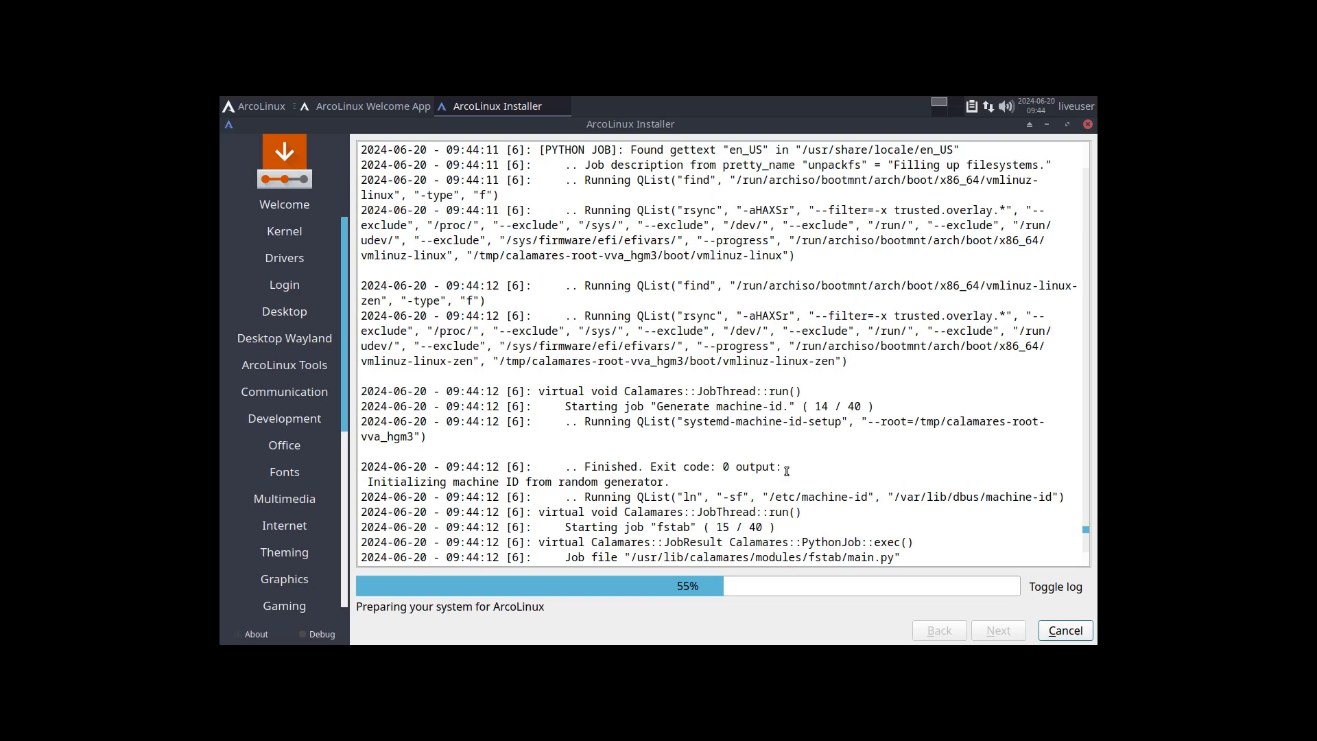
scroll(786, 471, down, 20)
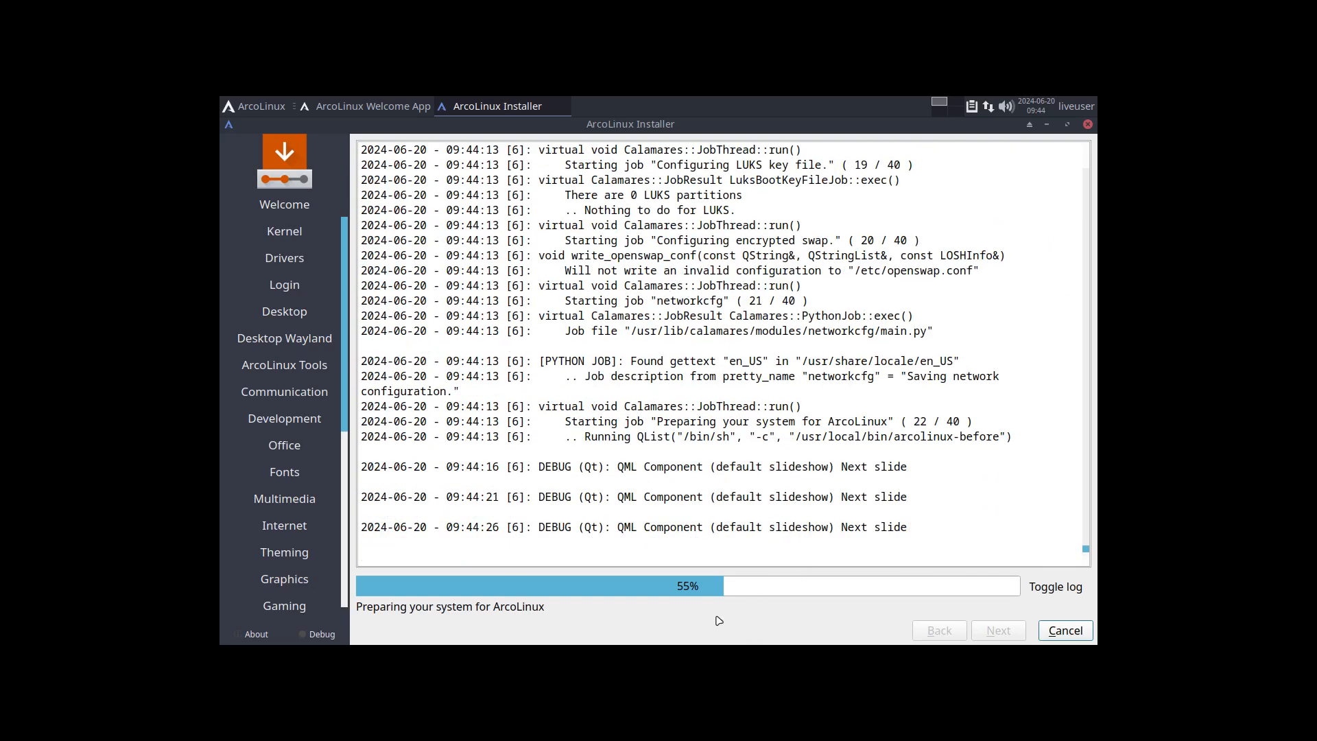
click(1070, 587)
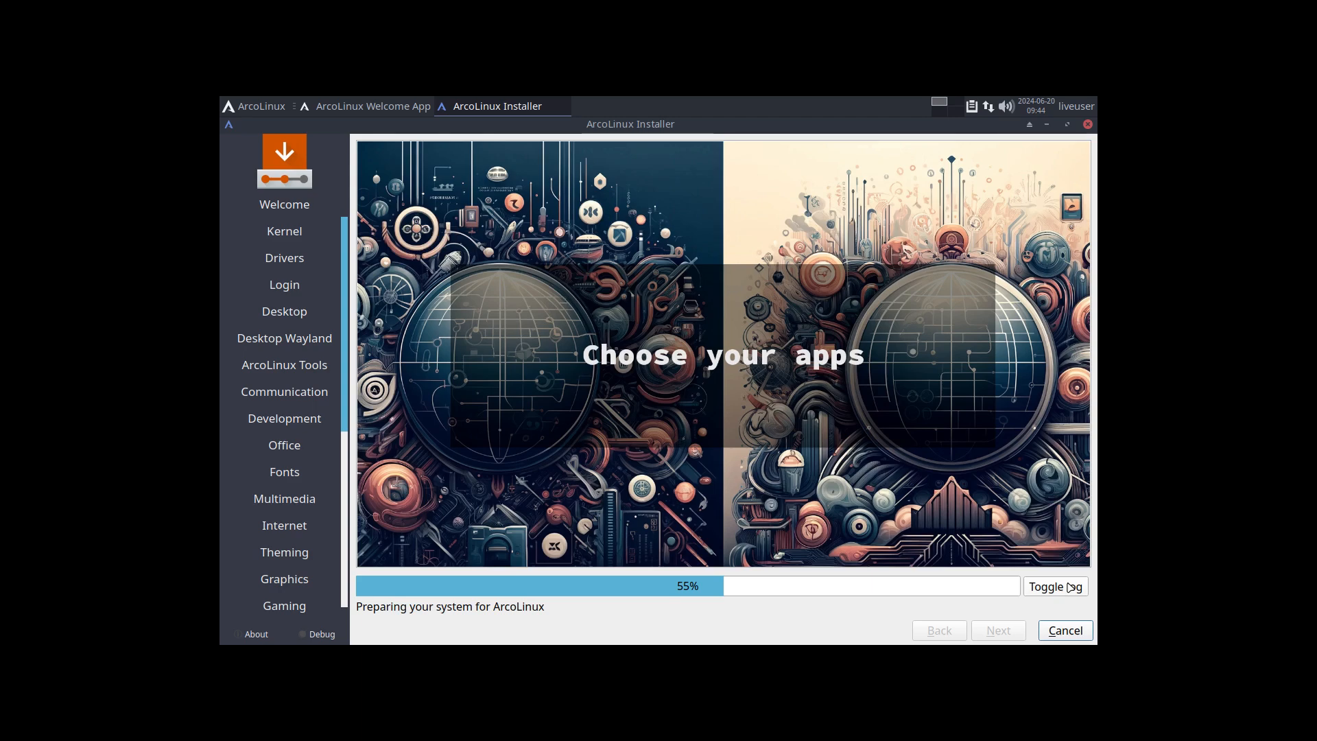
click(1070, 588)
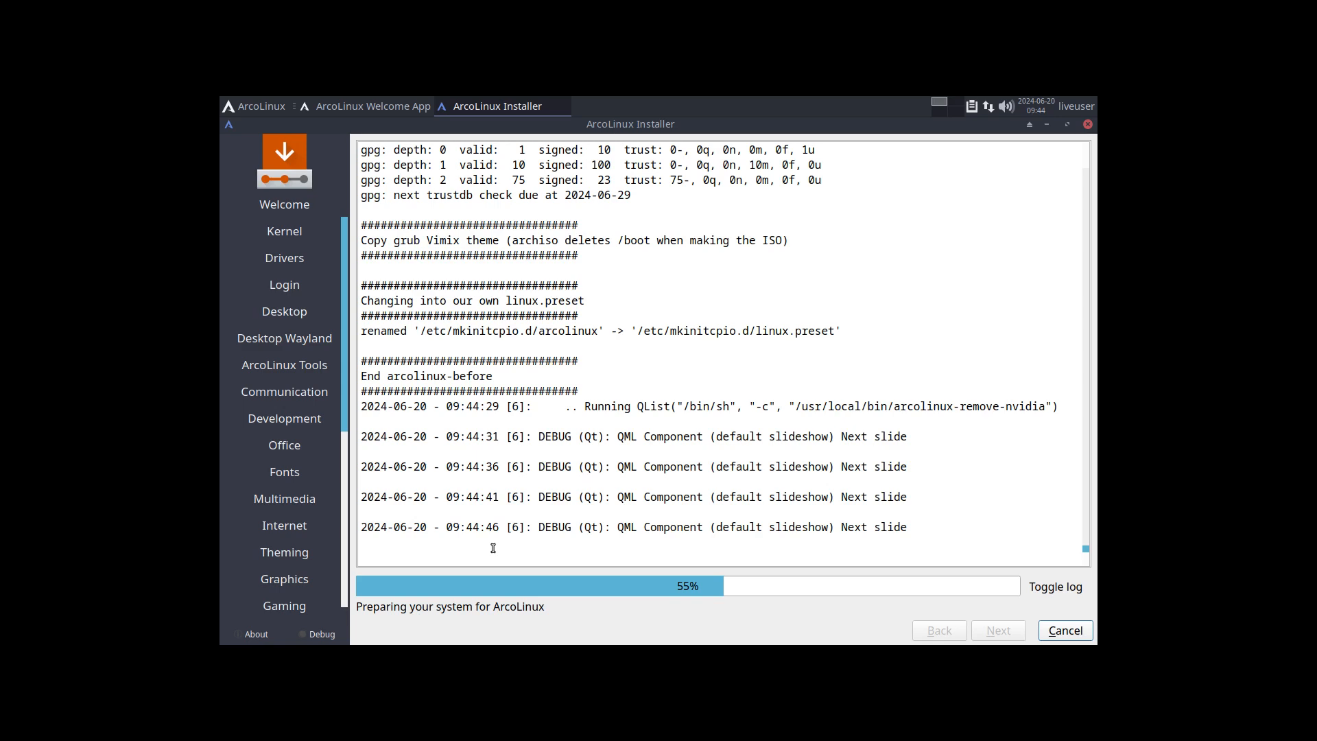
drag(887, 376, 1051, 375)
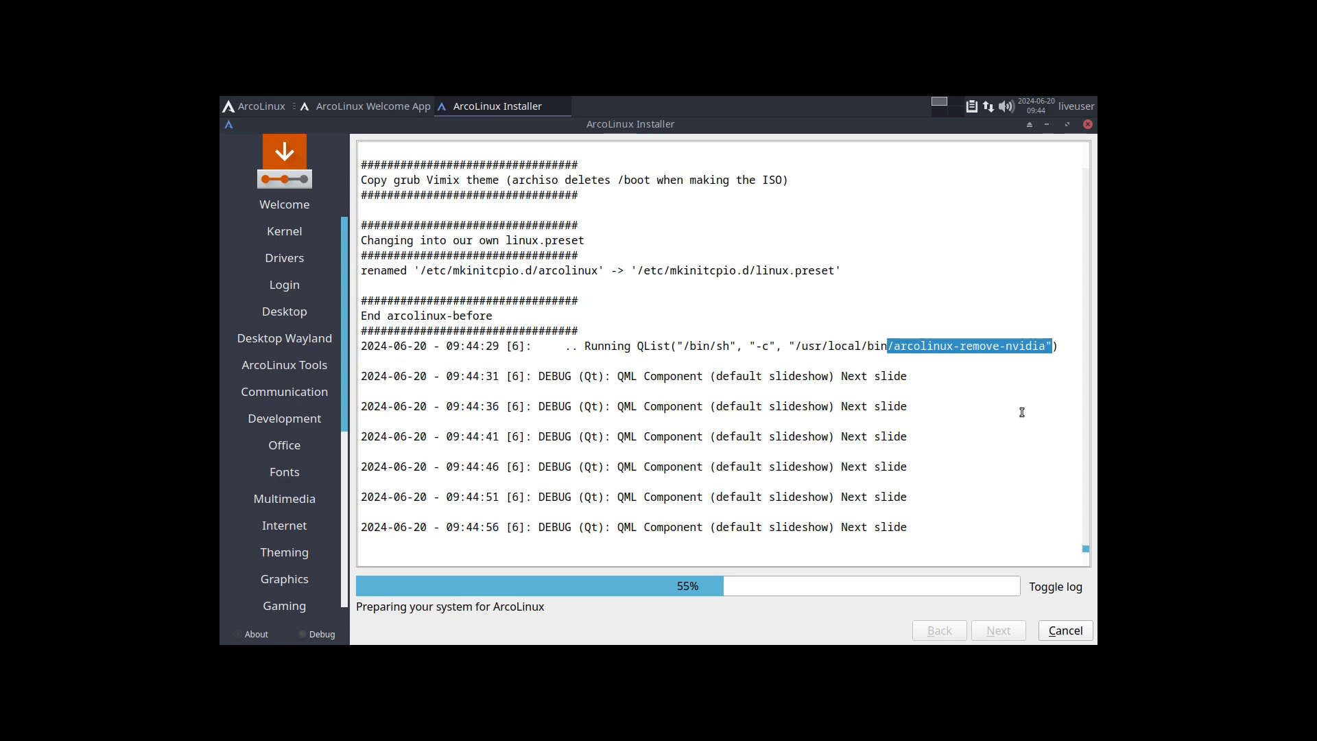
click(1067, 583)
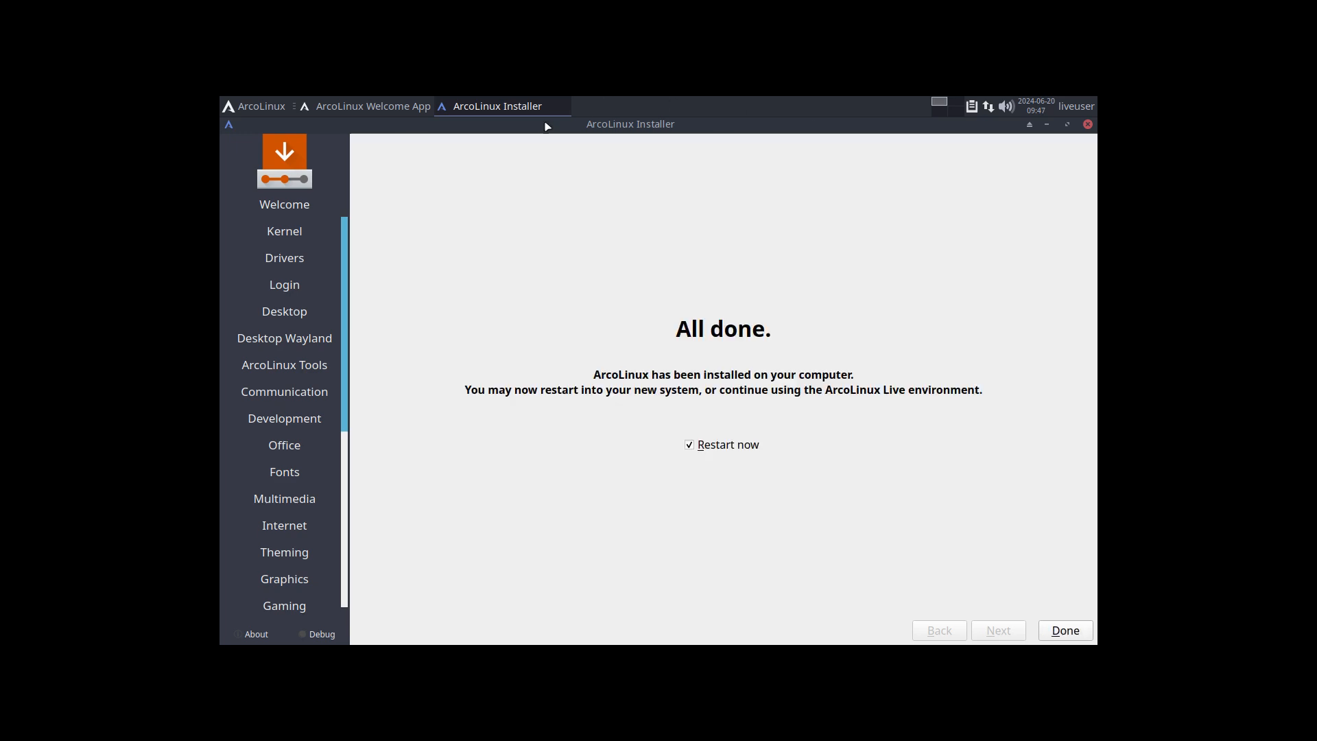
Step: Take the VM out of full screen once the installer reports All done
key(ctrl+f)
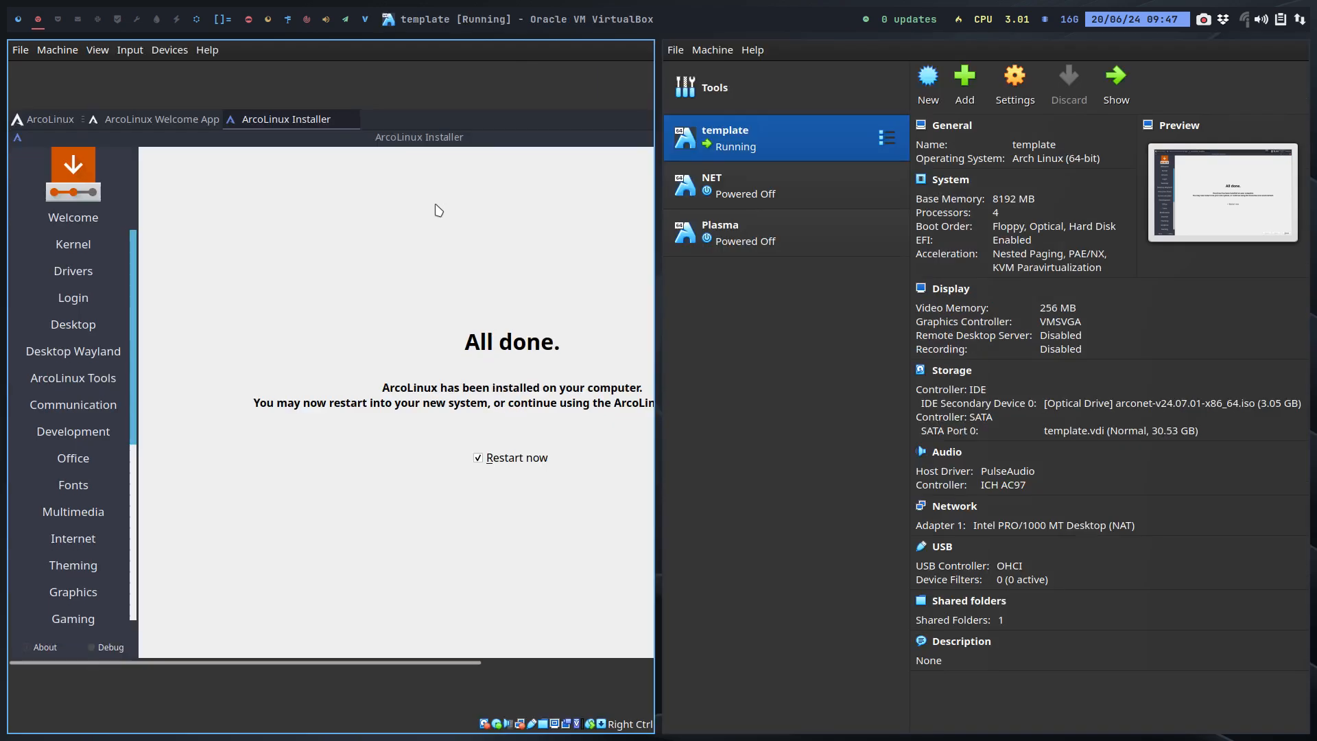
Step: In a new Brave tab, open arcolinuxd.com and navigate Phases > Phase 3 > Twm > Dusk
click(17, 20)
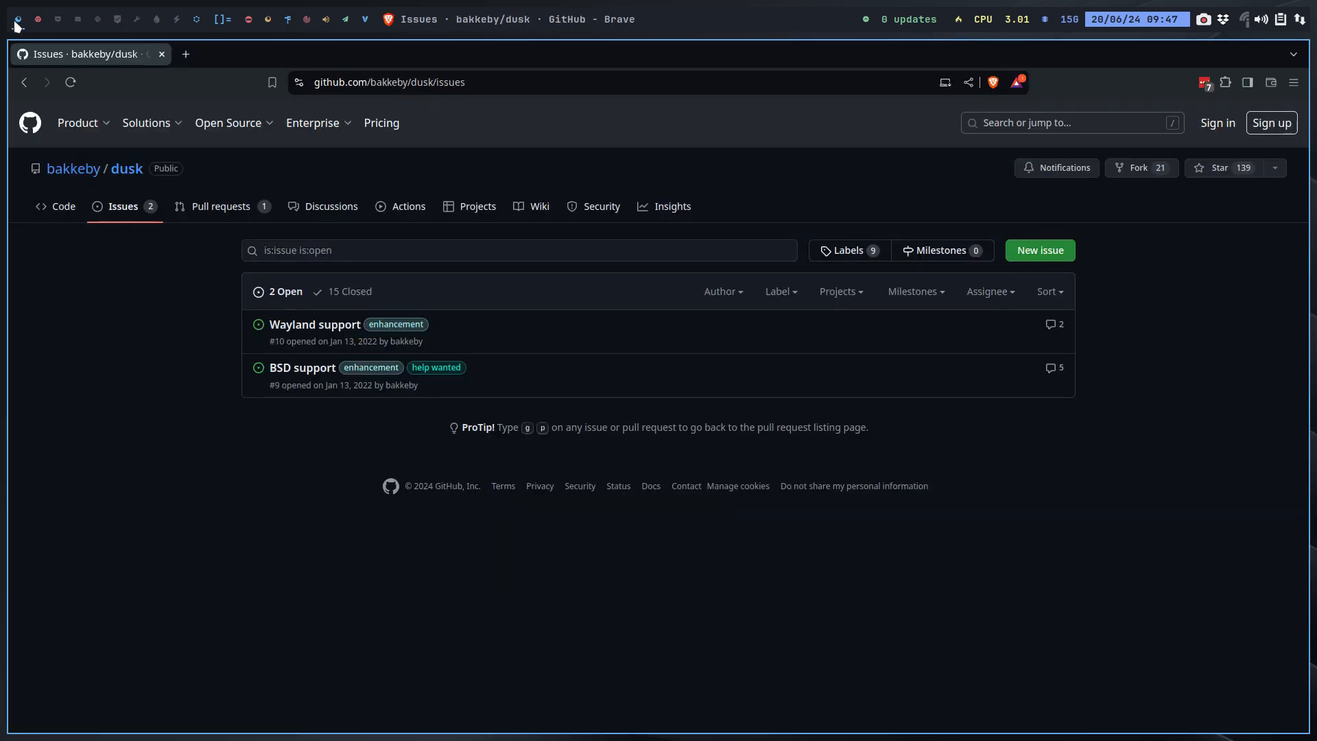
click(179, 56)
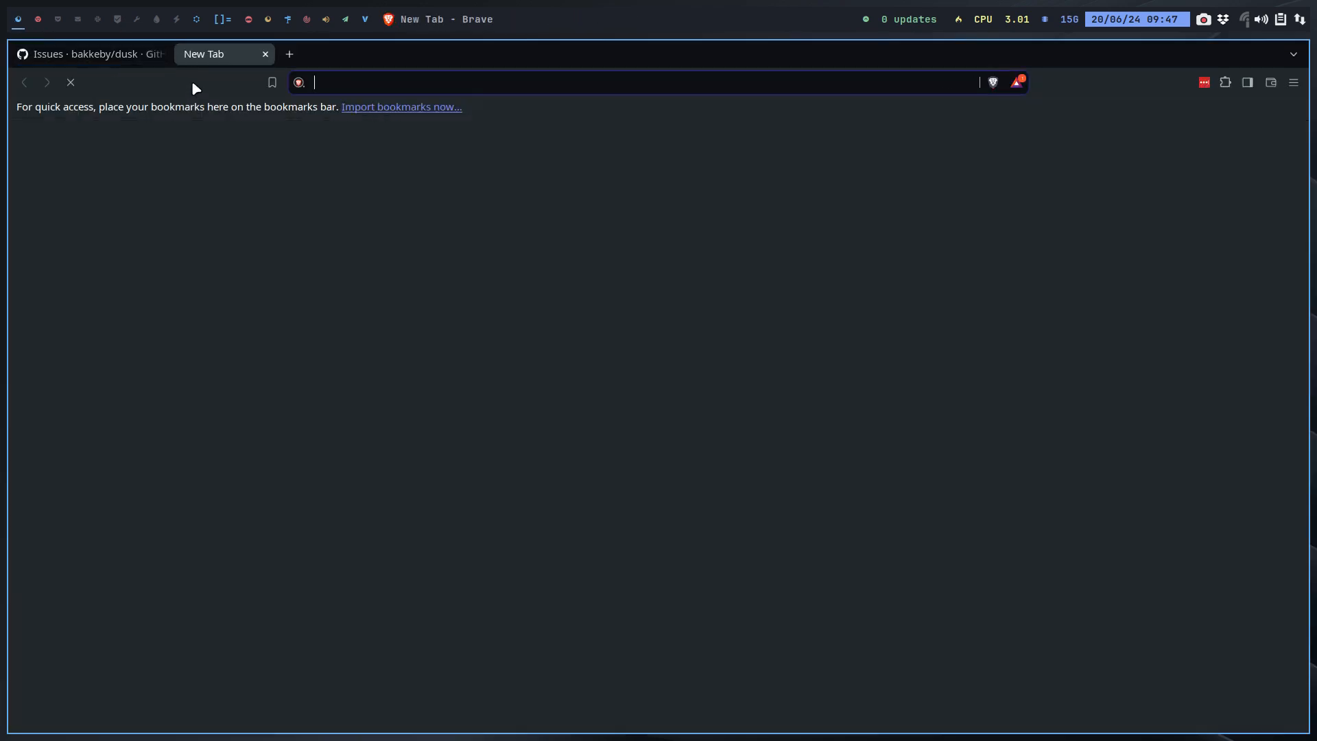
text(arcolinuxd.com)
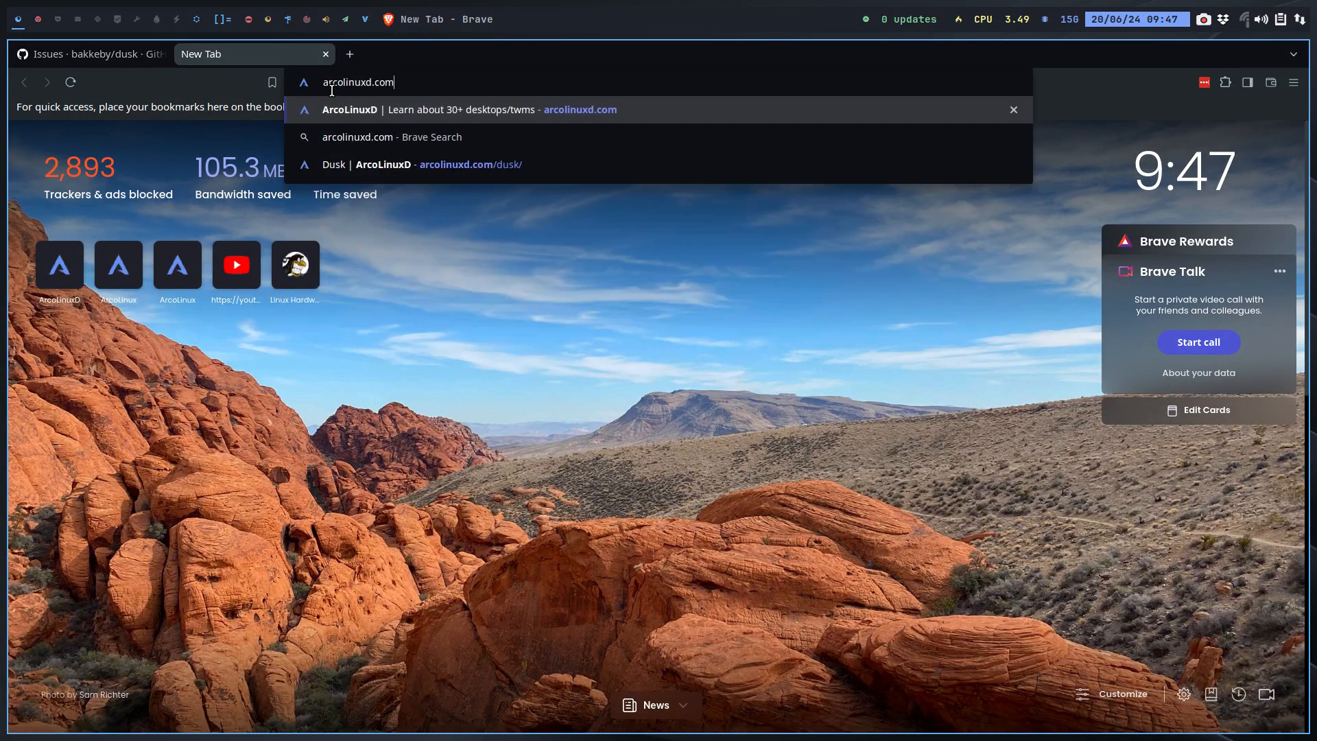
key(Return)
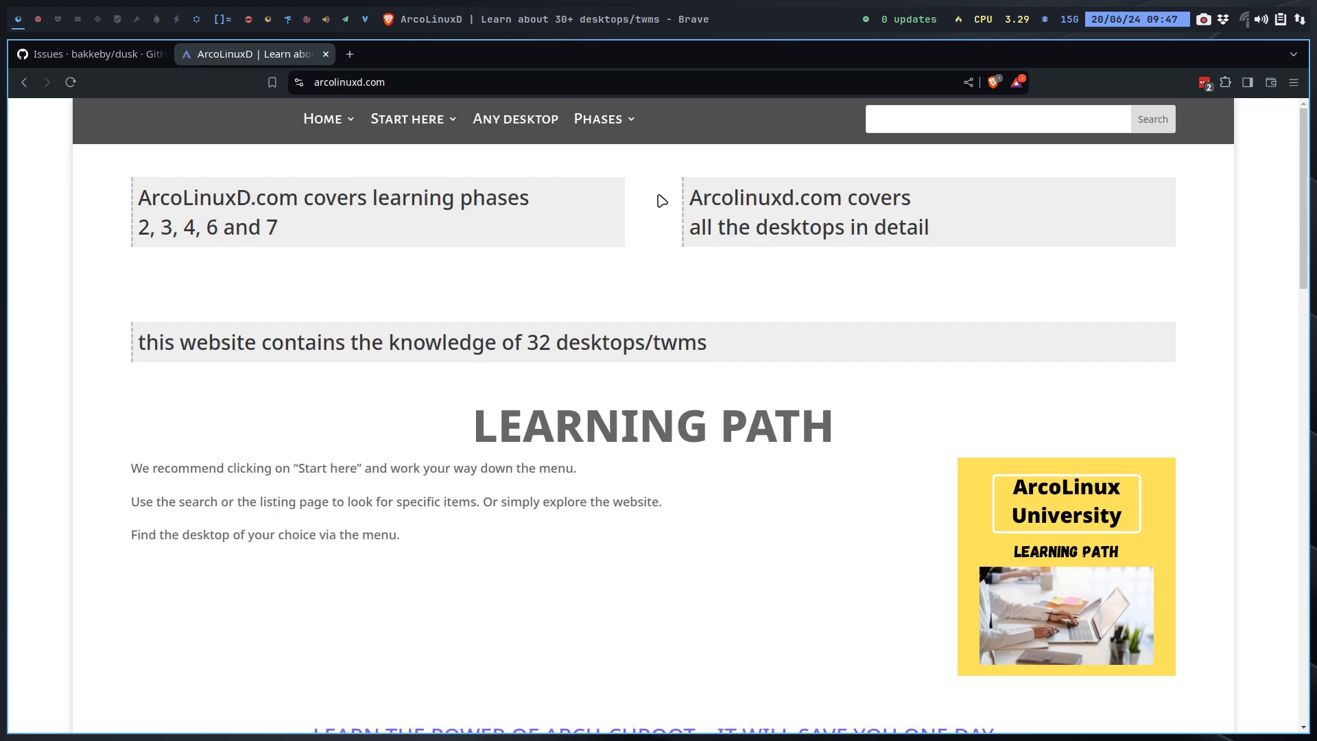
mouse_move(615, 132)
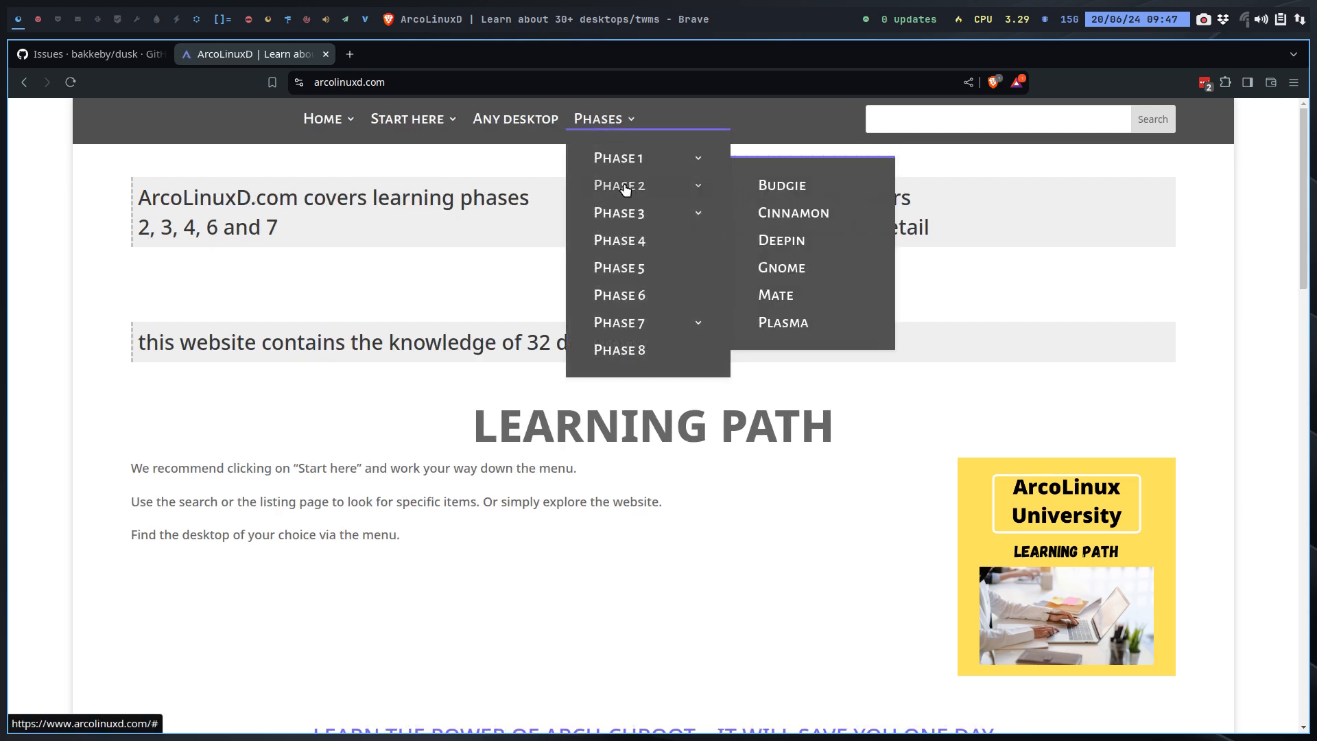
mouse_move(626, 214)
mouse_move(780, 239)
mouse_move(799, 212)
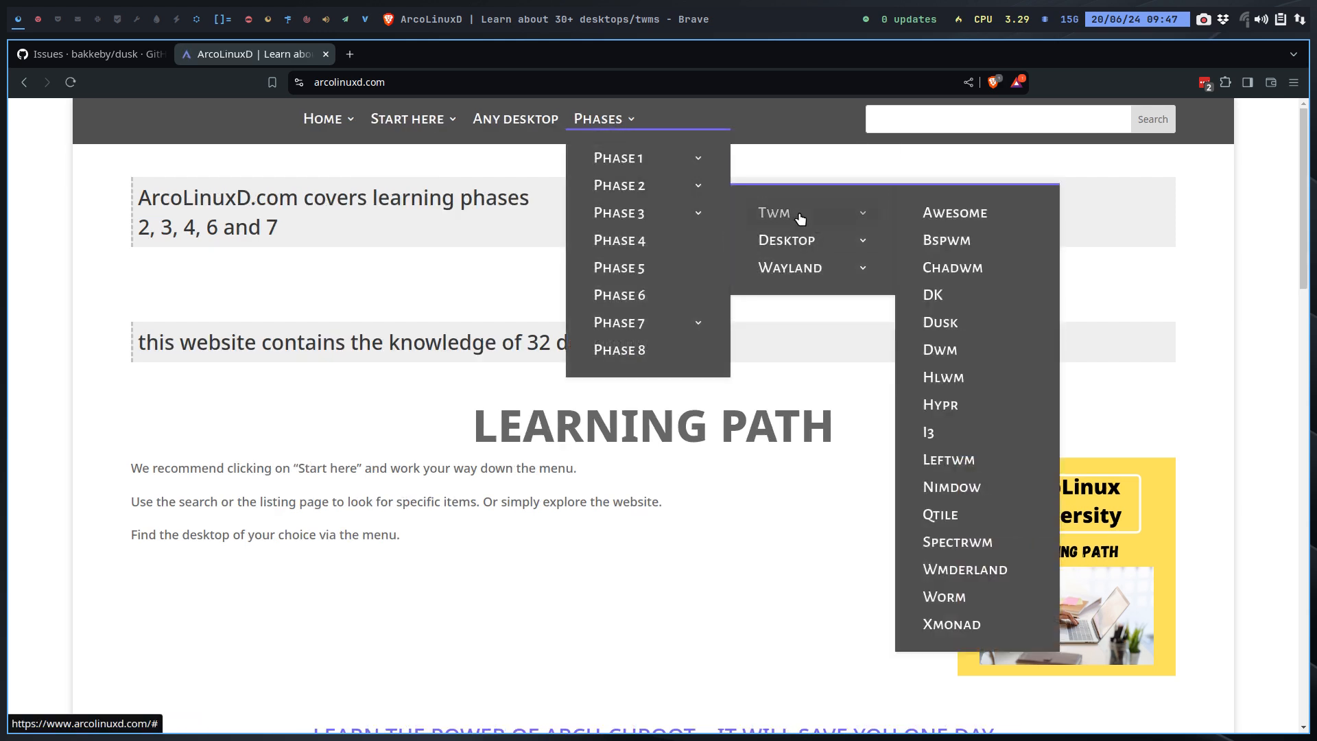
click(941, 320)
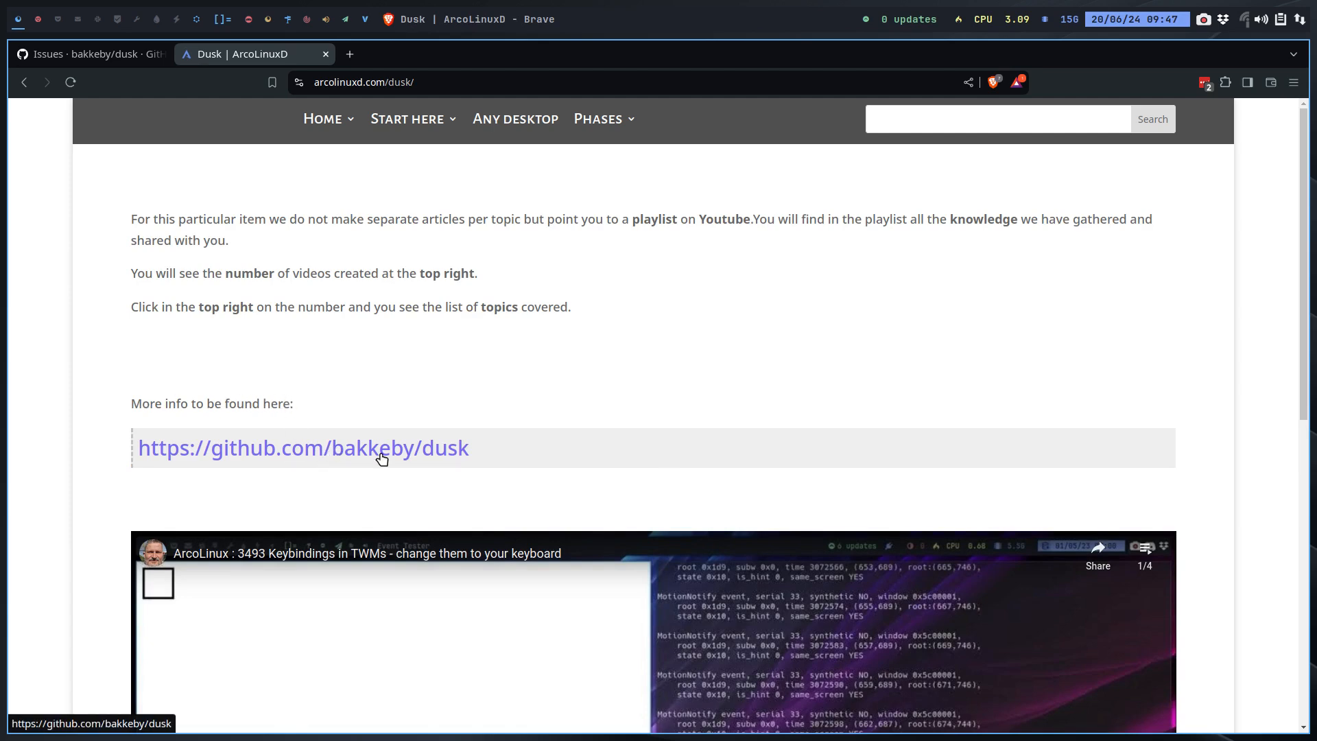
Step: Open the bakkeby/dusk GitHub link, then close the GitHub and Dusk | ArcoLinuxD tabs
click(401, 454)
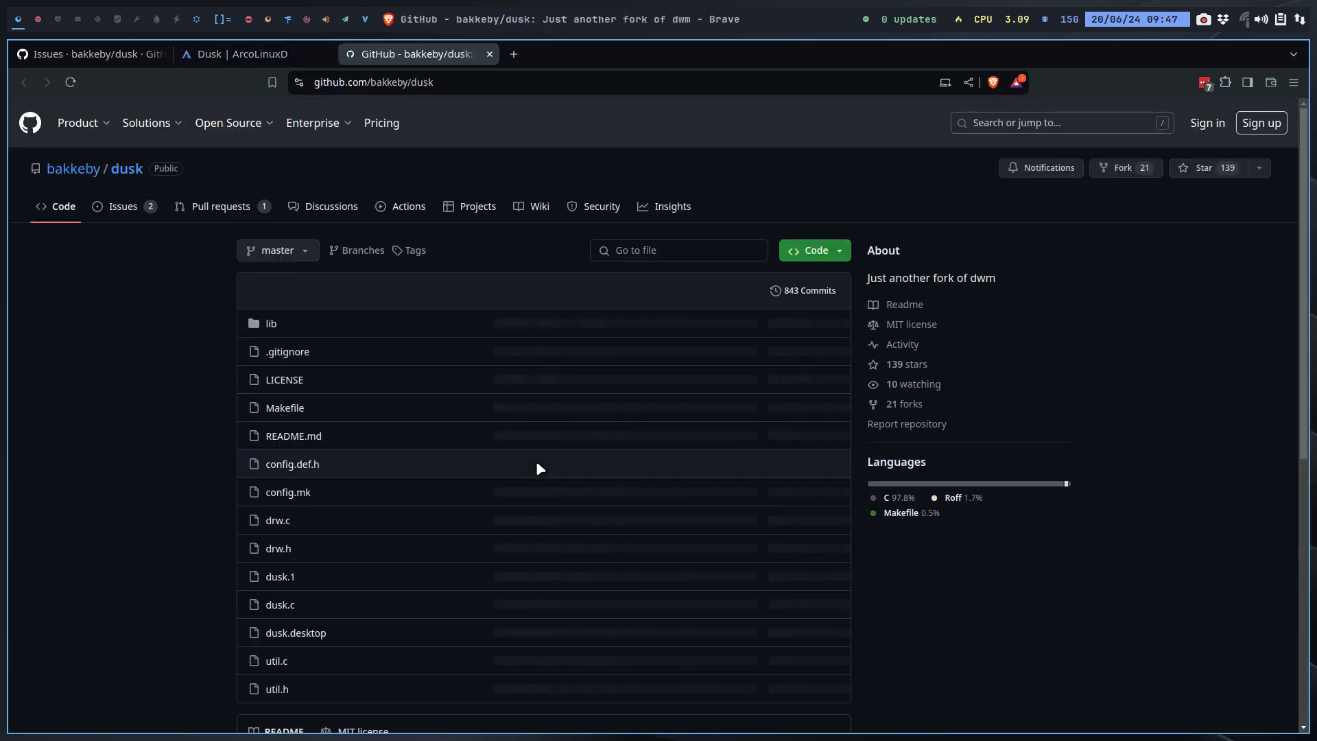
click(489, 53)
click(325, 54)
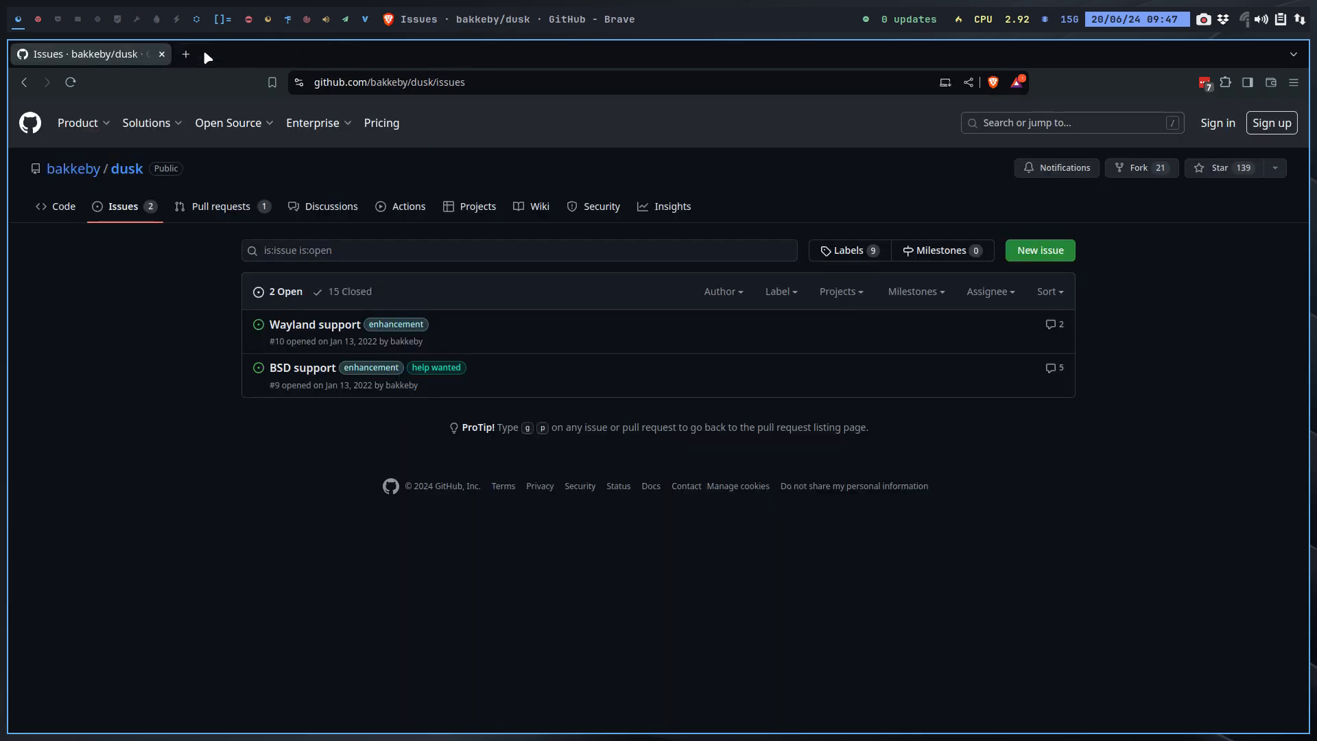
Step: Close Brave, put the VM back in full screen, click Done with Restart now, and boot ArcoLinux from GRUB
click(163, 54)
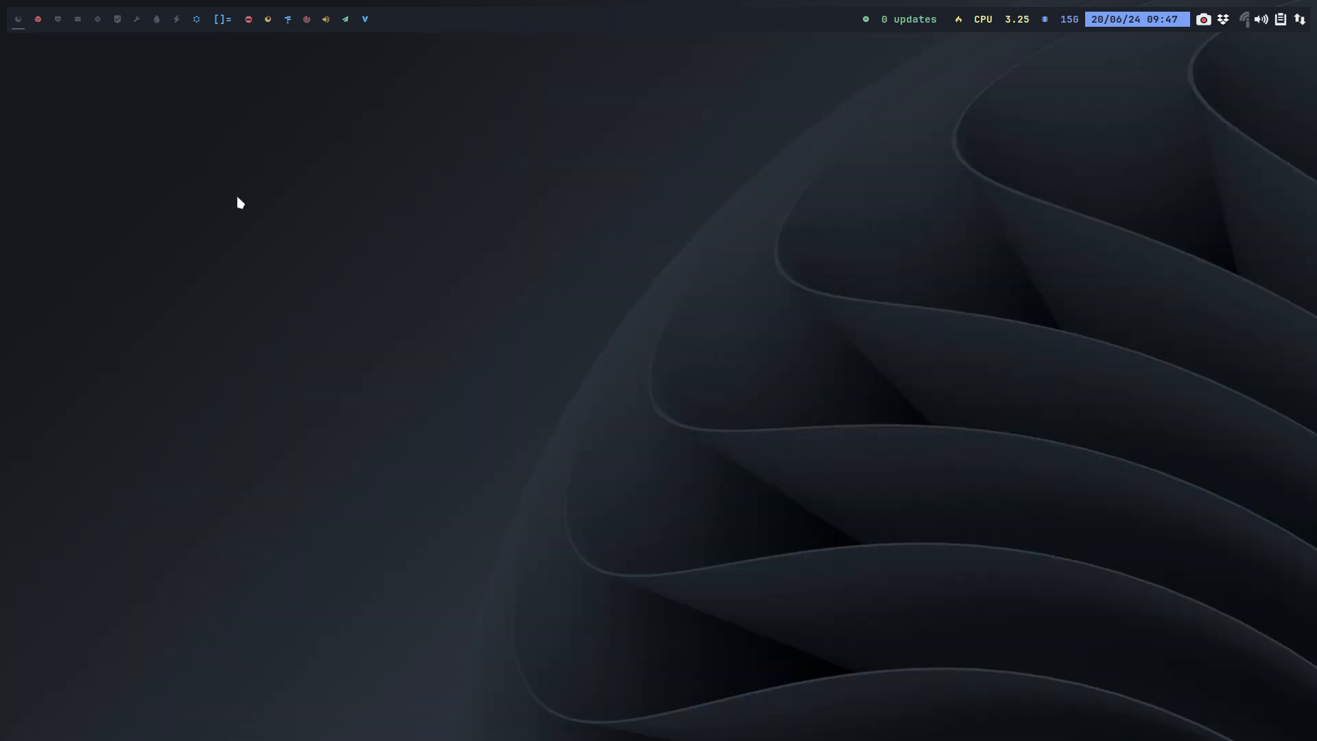
click(37, 19)
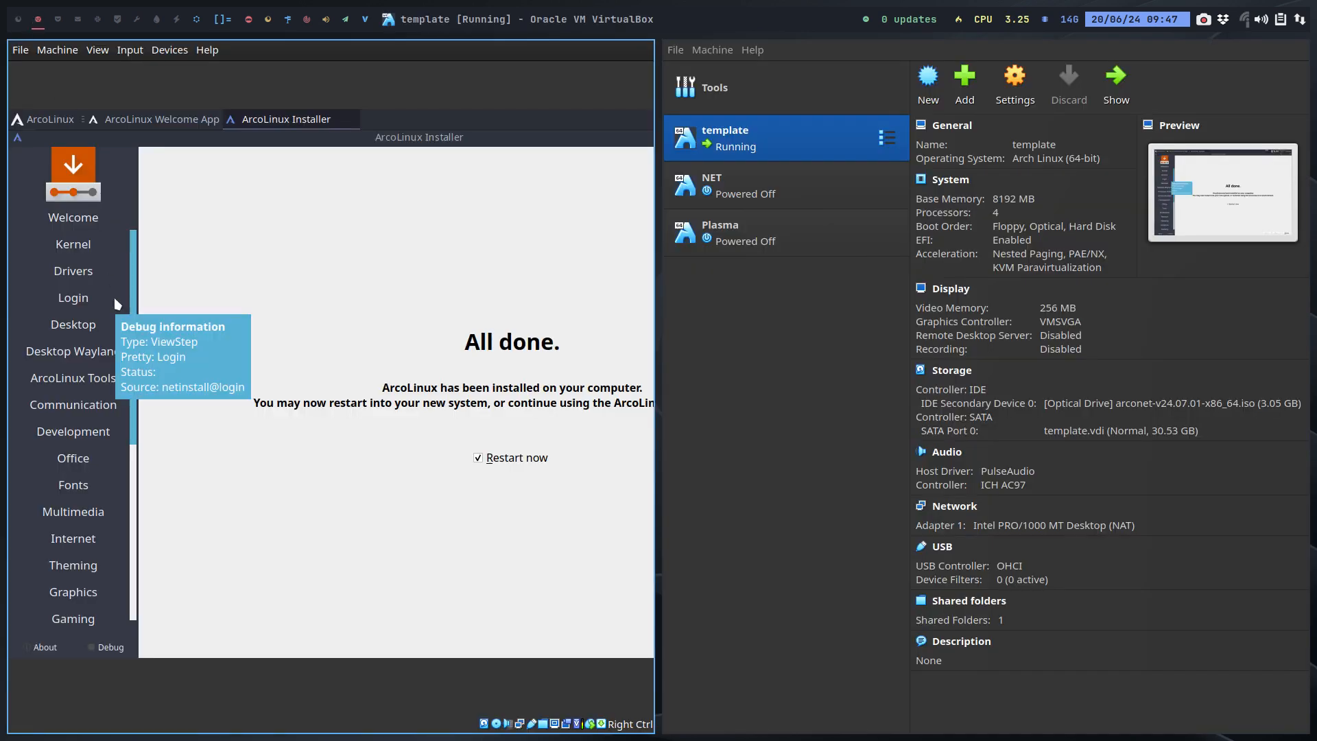
key(Control_R+f)
click(1060, 632)
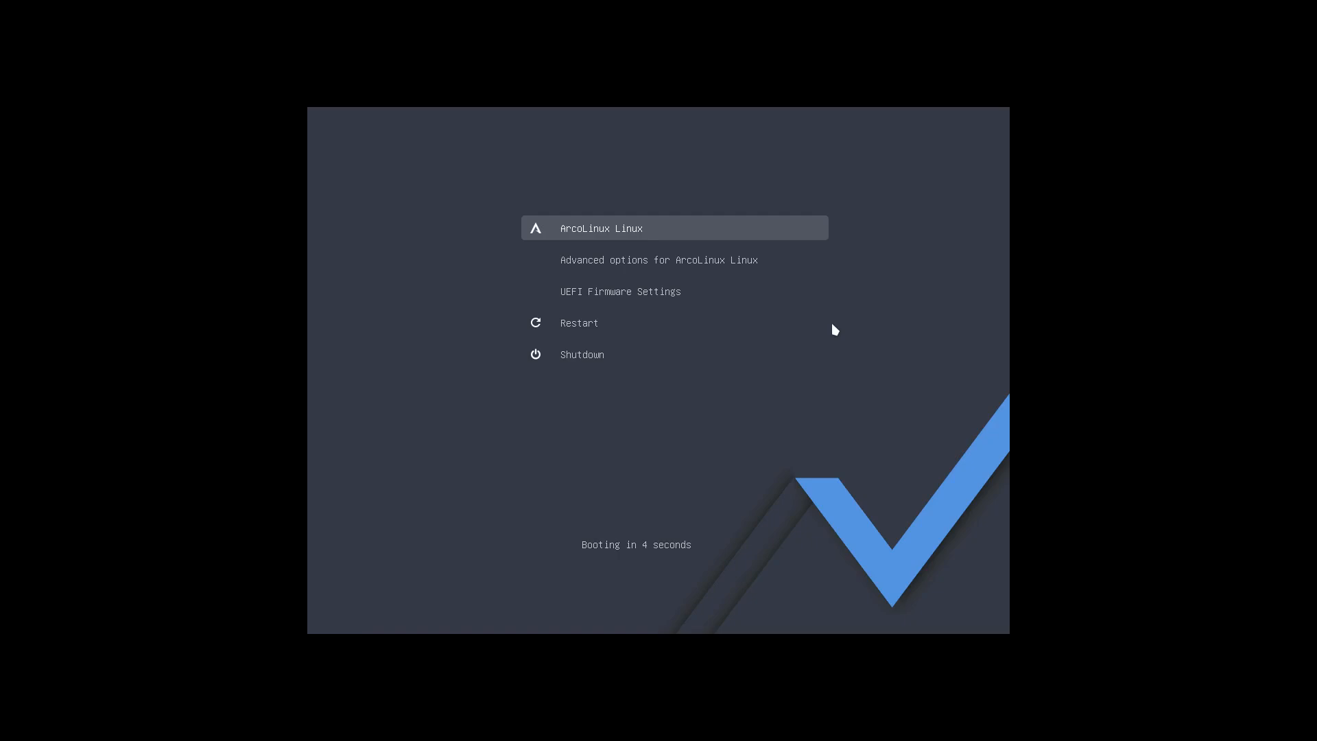
key(Return)
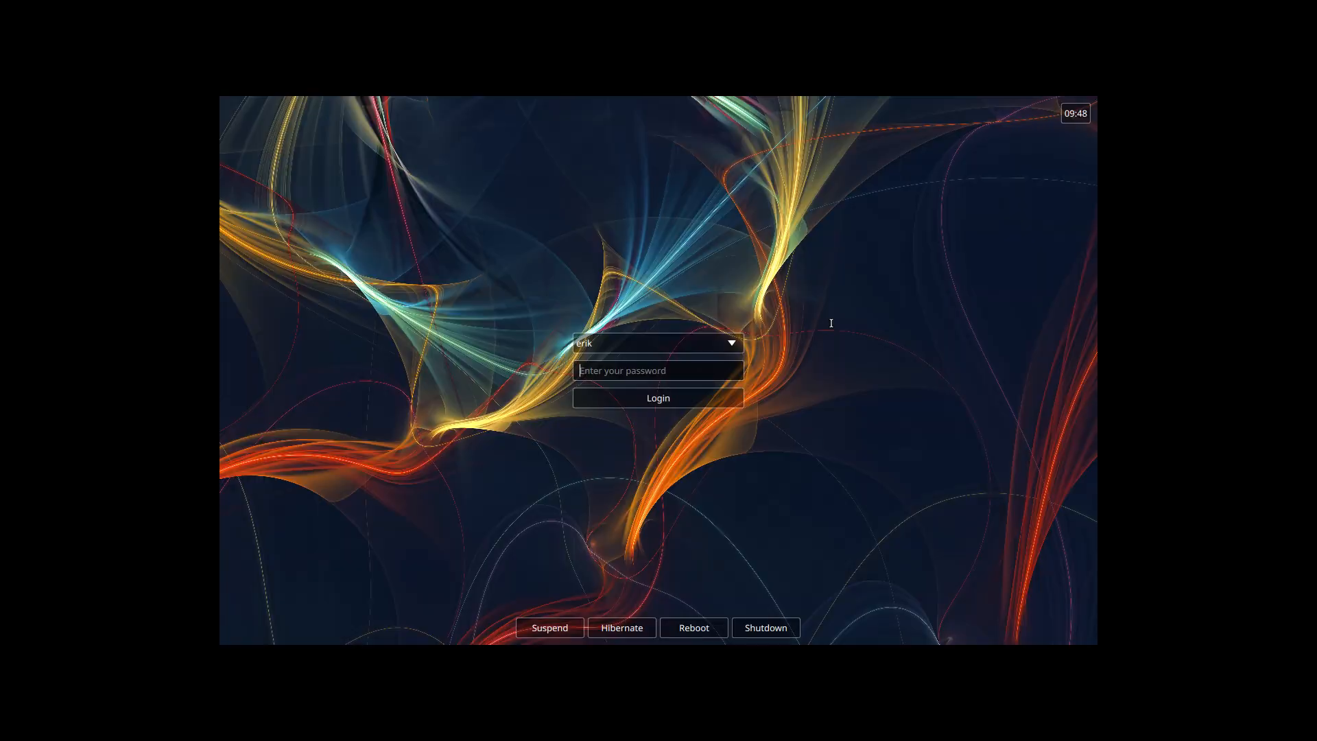
Step: Enter the user's password at the ArcoLinux login screen to reach the Dusk desktop
text(****)
key(Return)
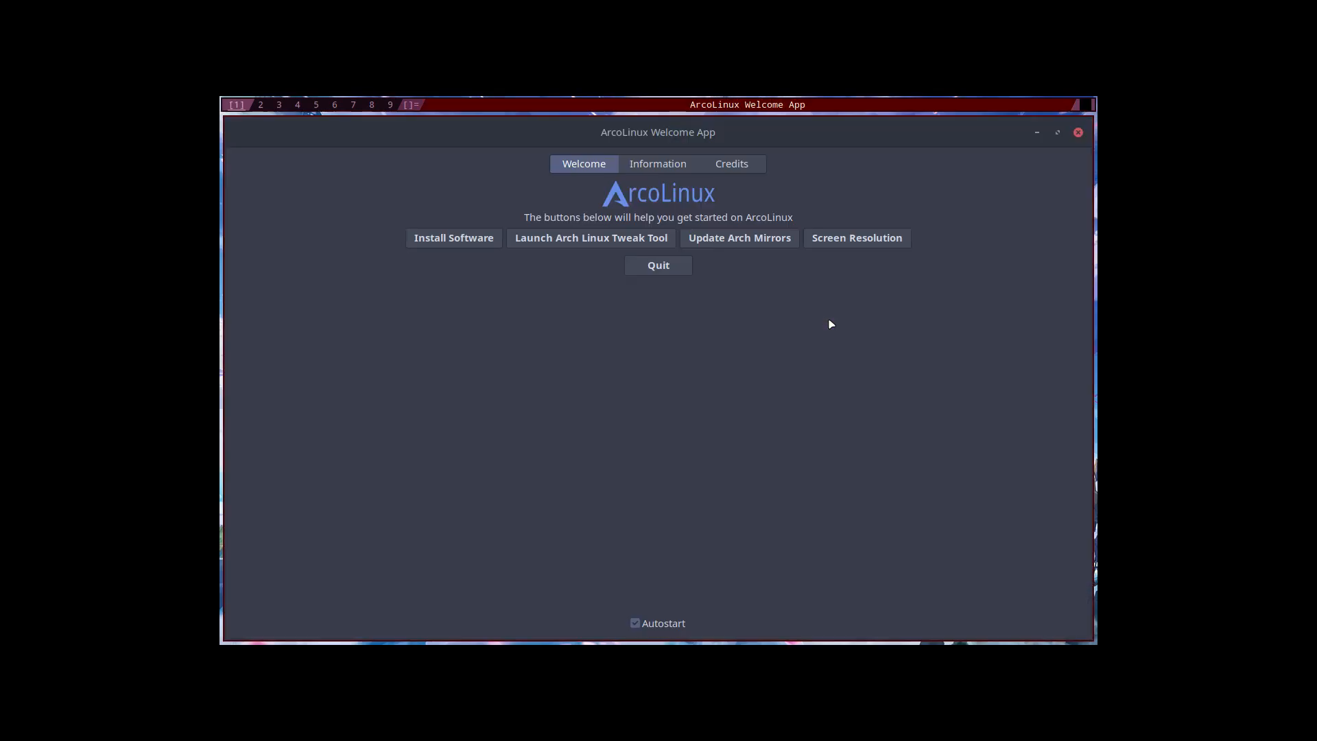